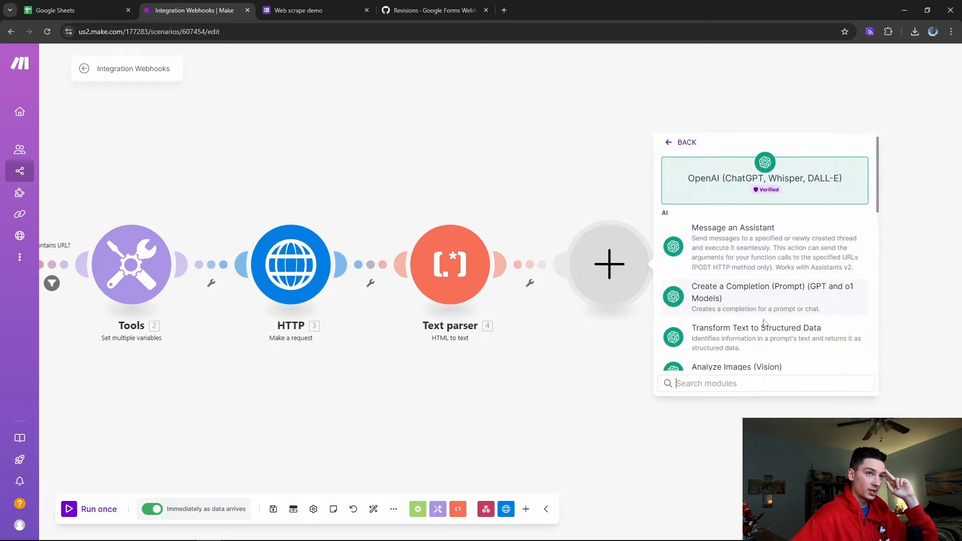
# Start the OpenAI module and open platform.openai.com in a new tab from the API bookmark
pyautogui.click(732, 290)
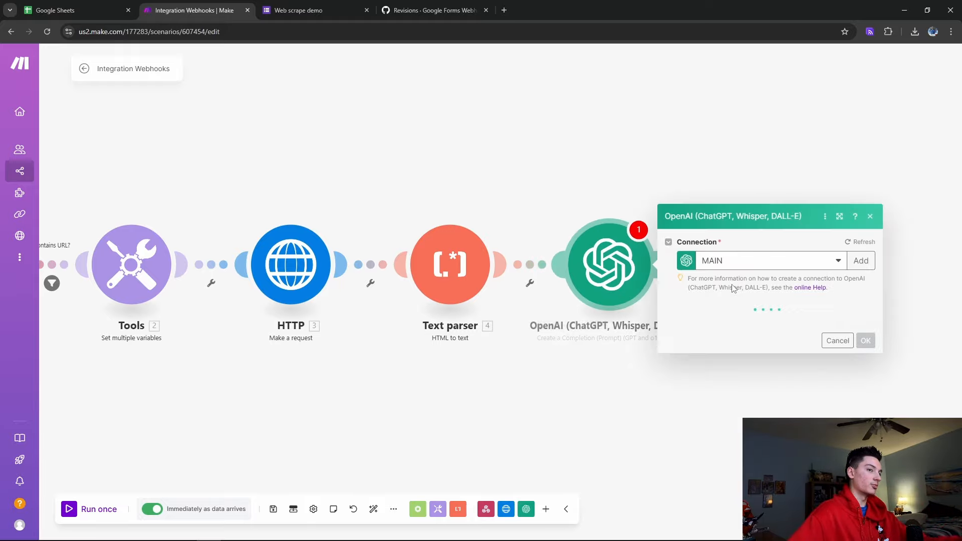
pyautogui.hotkey('ctrl', 't')
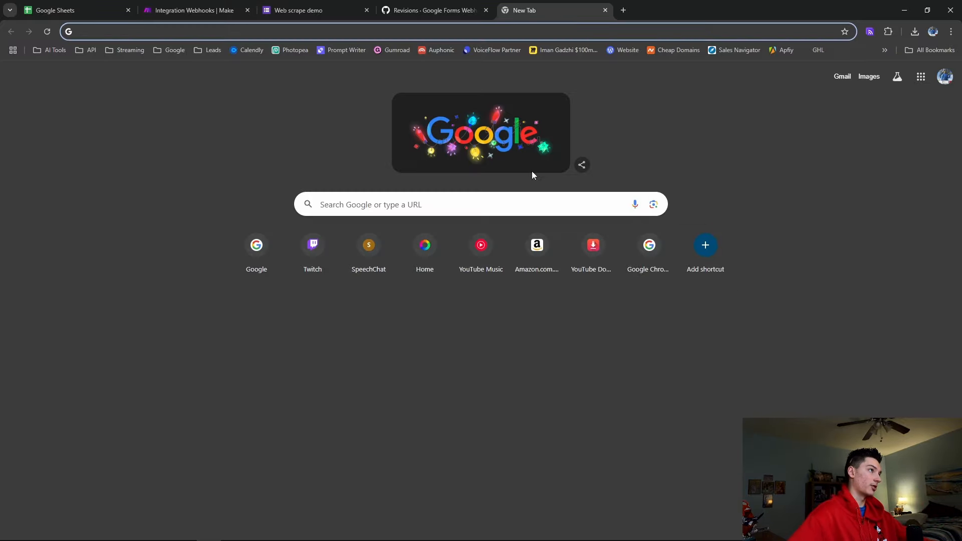
pyautogui.click(88, 50)
pyautogui.click(119, 73)
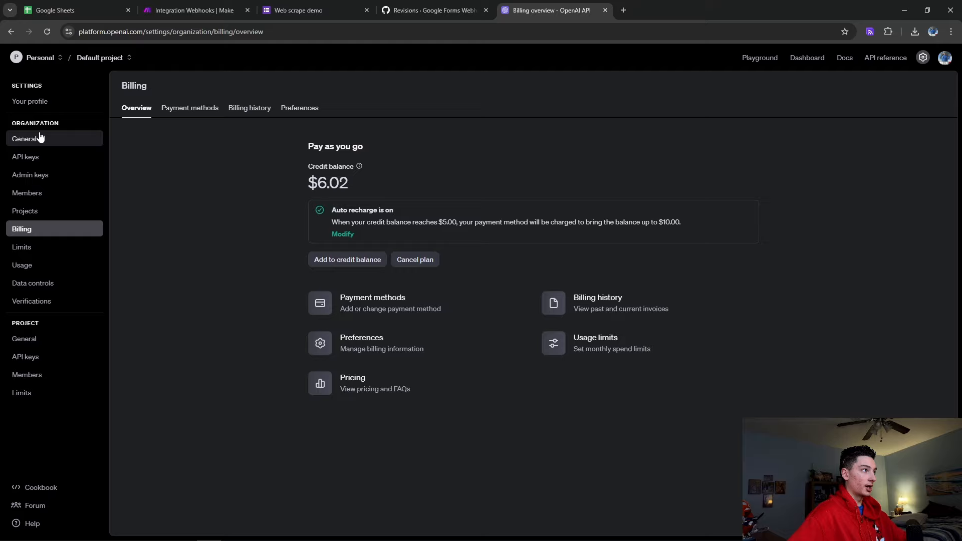
# Show the organization's General settings with its Organization ID, then return to the Make scenario
pyautogui.click(20, 136)
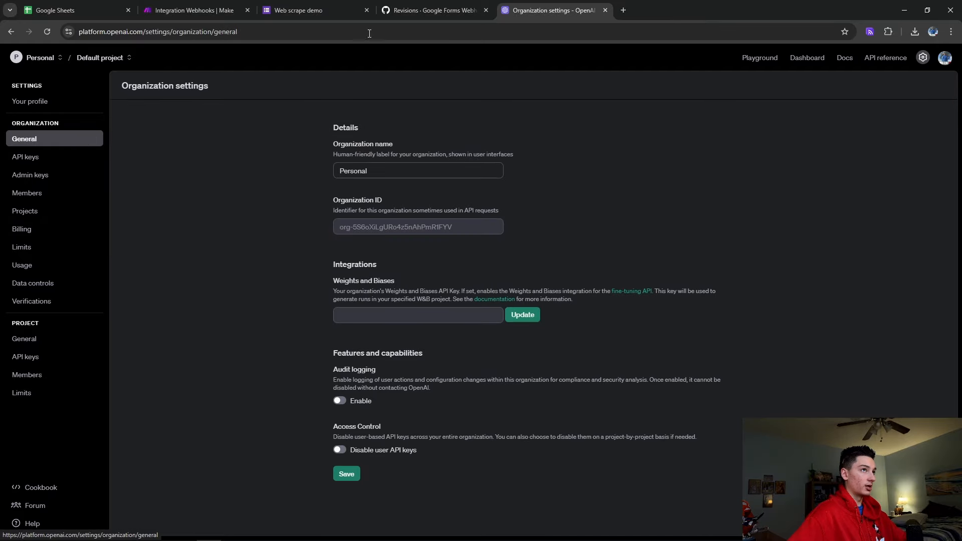
pyautogui.click(301, 10)
pyautogui.click(143, 6)
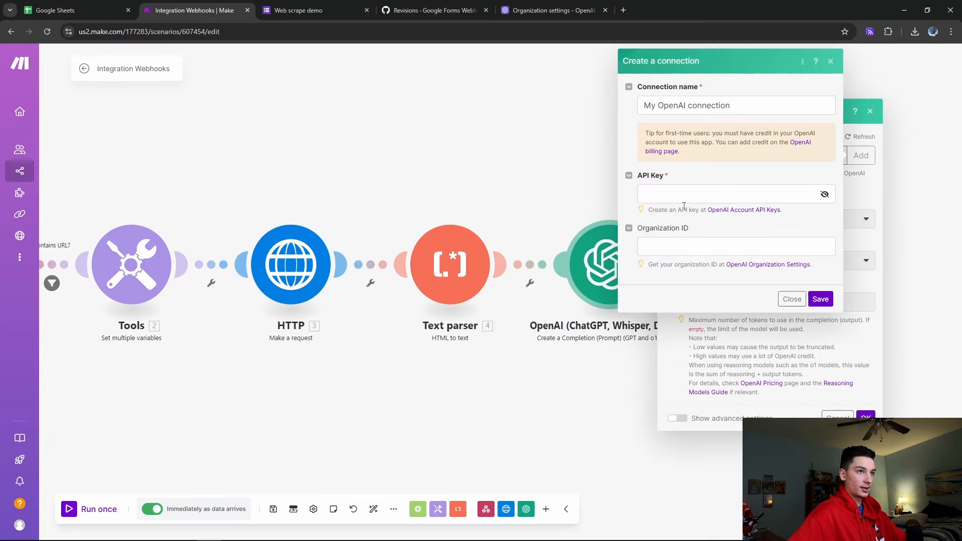
# Copy the Organization ID from the OpenAI settings and return to Make's connection form
pyautogui.click(552, 10)
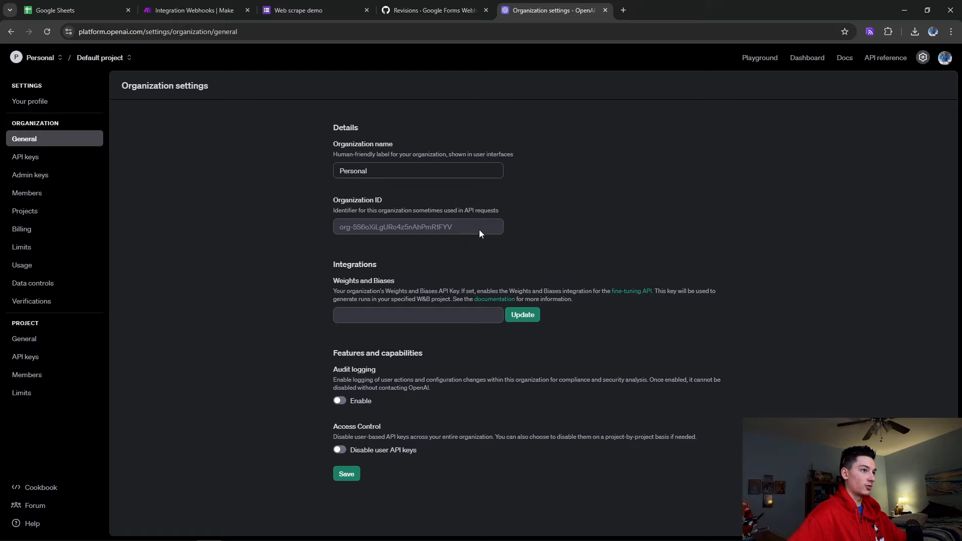
pyautogui.moveTo(479, 230); pyautogui.dragTo(337, 228)
pyautogui.click(73, 6)
pyautogui.click(191, 10)
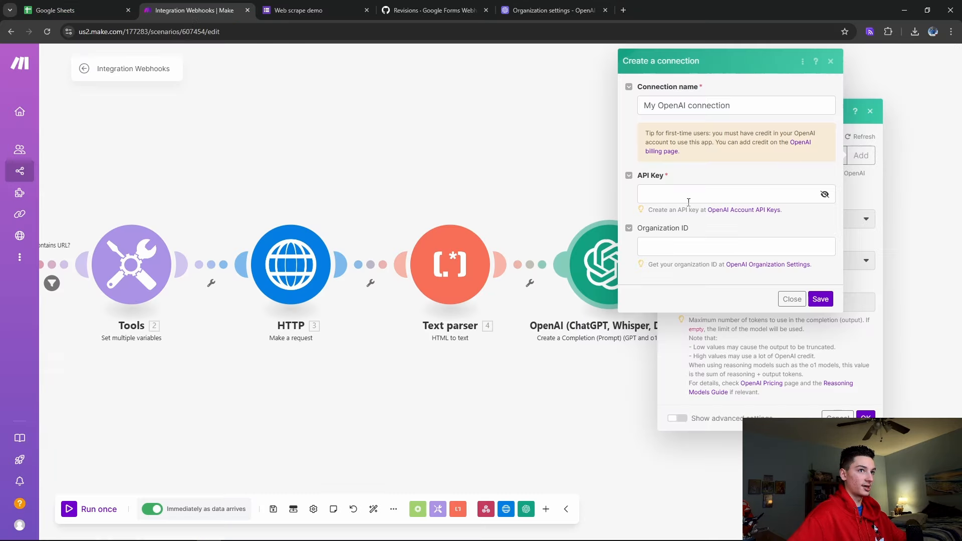
# Dismiss the new connection form and set the module's model to GPT-4o
pyautogui.click(792, 300)
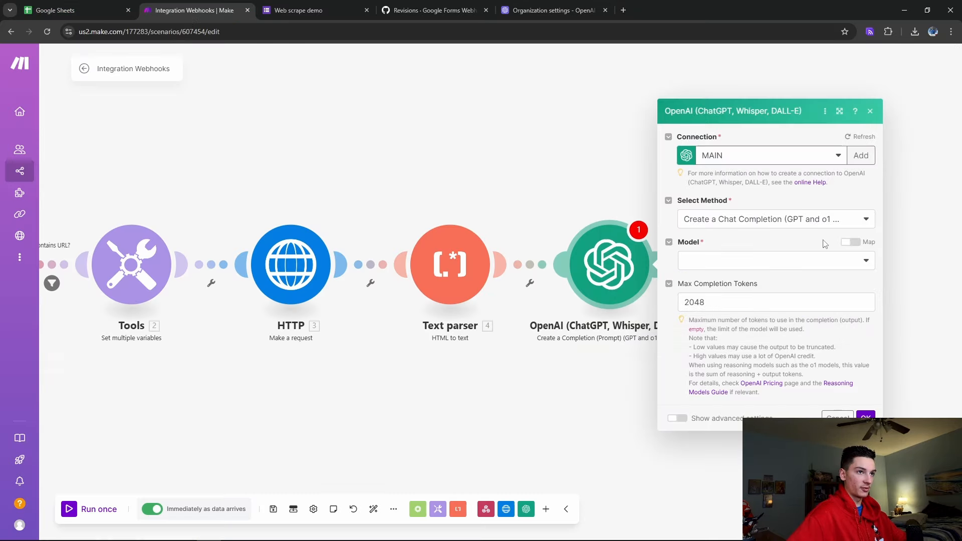
pyautogui.click(747, 257)
pyautogui.click(742, 391)
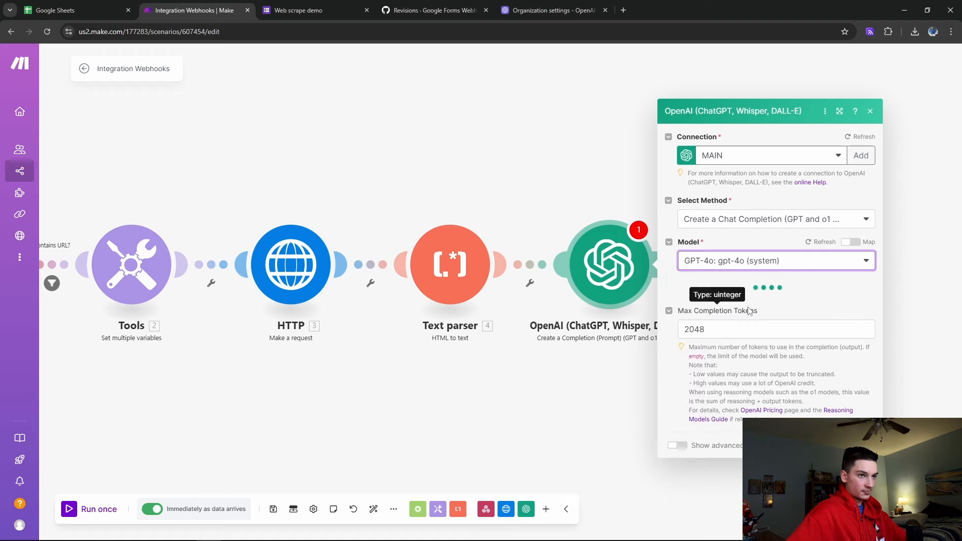
pyautogui.click(740, 281)
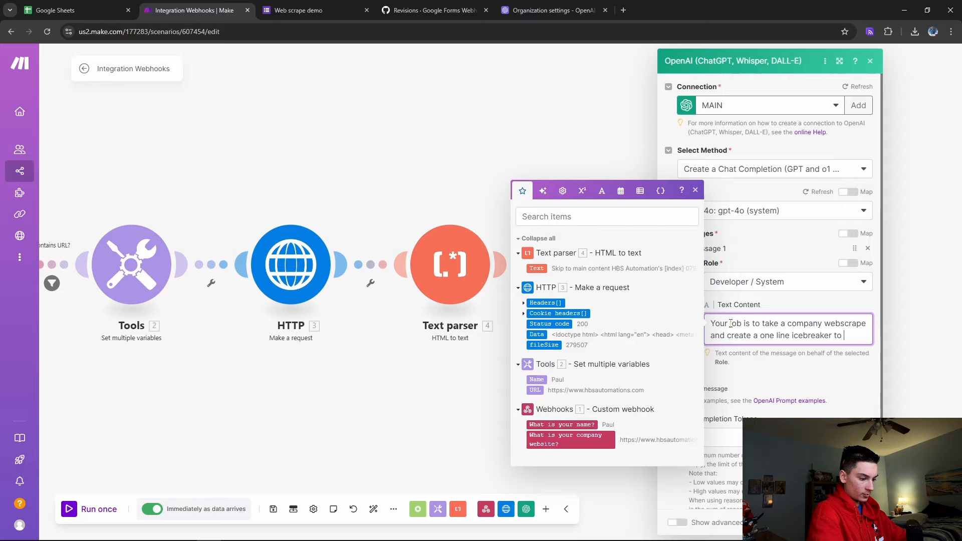
# Write the system prompt: end with 'figured I'd reach out', Spartan tone, one sentence max, friendly
pyautogui.write('indivi')
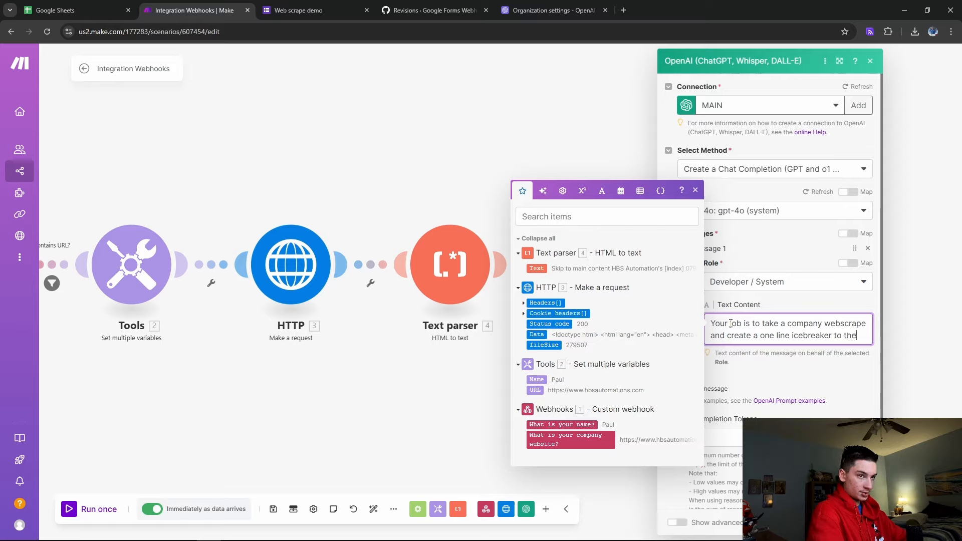
pyautogui.write('dual')
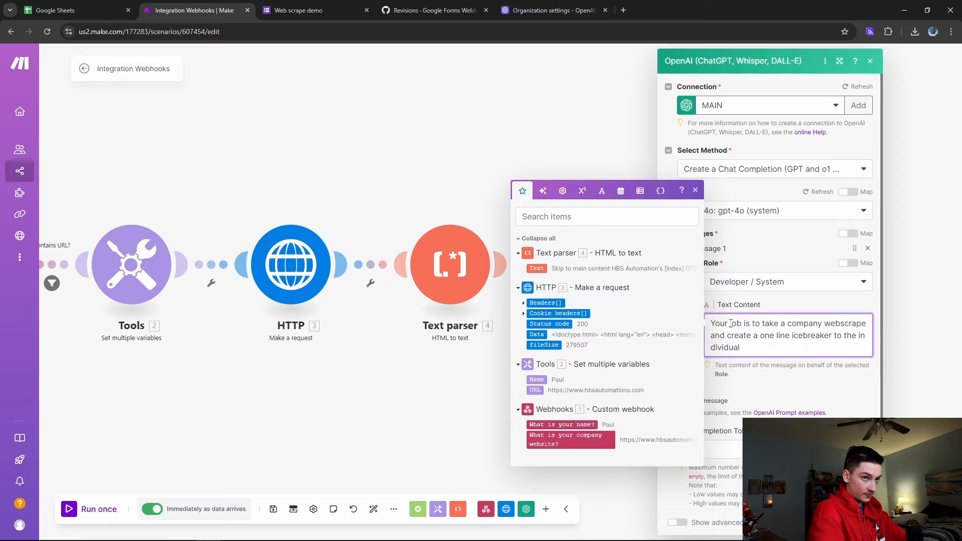
pyautogui.write(' and end it in some form of "figured I\'d reach out".')
pyautogui.press('Return')
pyautogui.write('Spartan tone of voice')
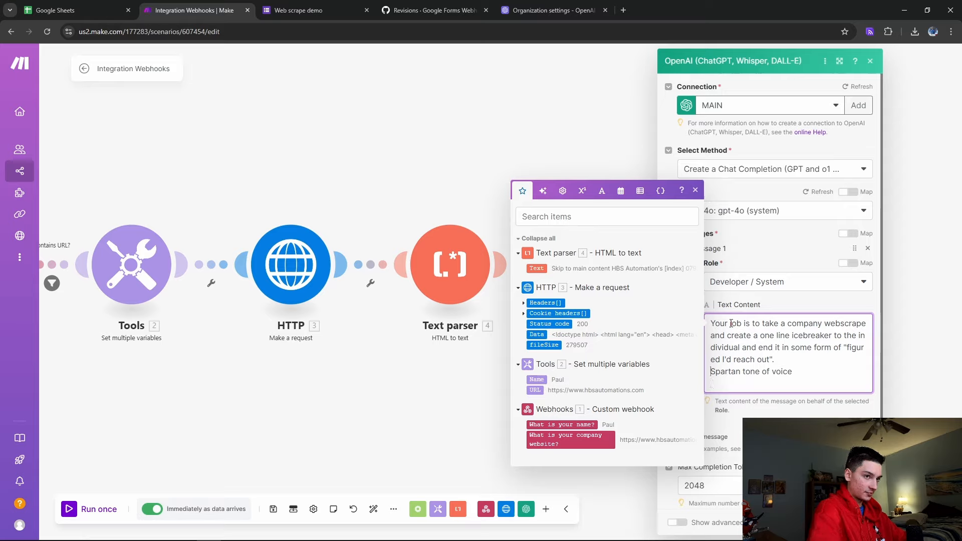
pyautogui.write('Tone of v')
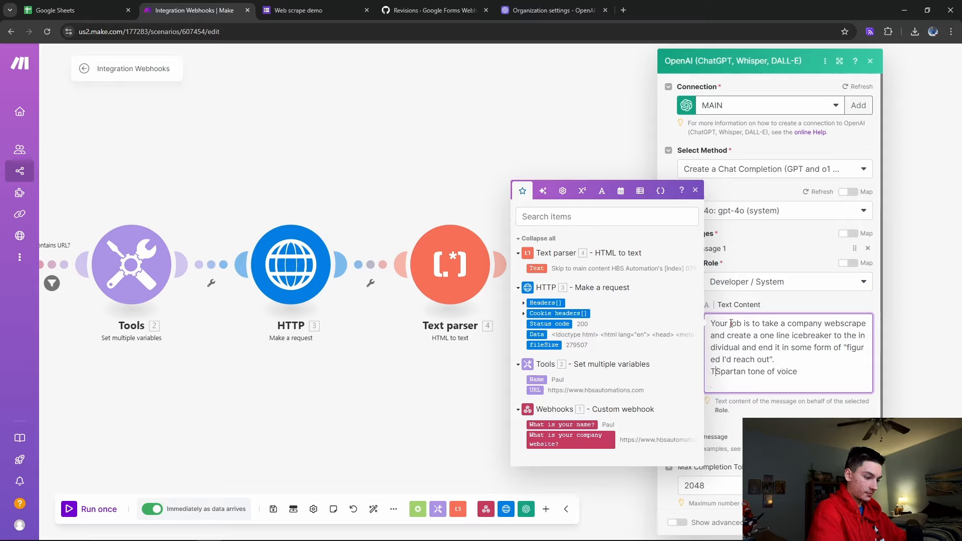
pyautogui.write('oice:')
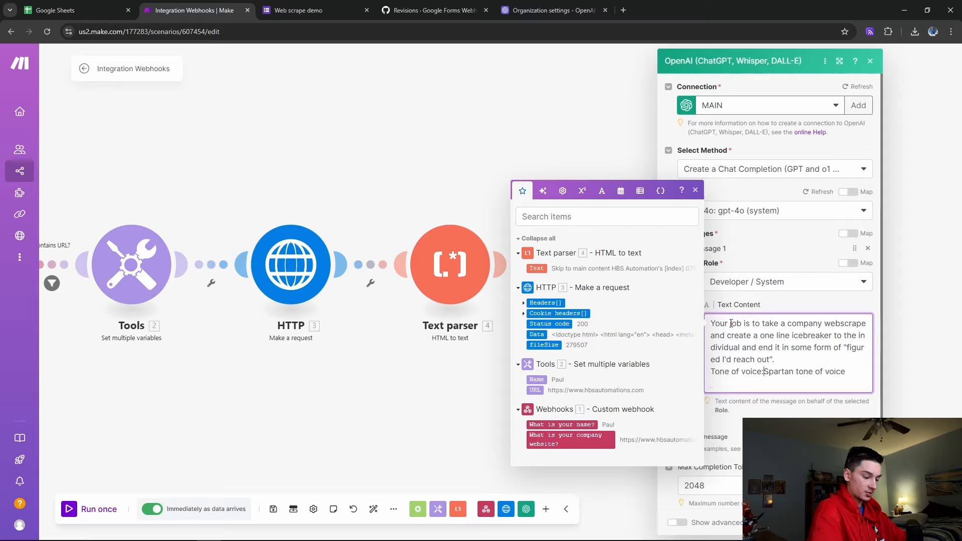
pyautogui.press('Right')
pyautogui.press('Right')
pyautogui.press('Right')
pyautogui.press('Right')
pyautogui.press('Right')
pyautogui.press('Right')
pyautogui.press('Right')
pyautogui.press('Right')
pyautogui.press('Right')
pyautogui.press('Right')
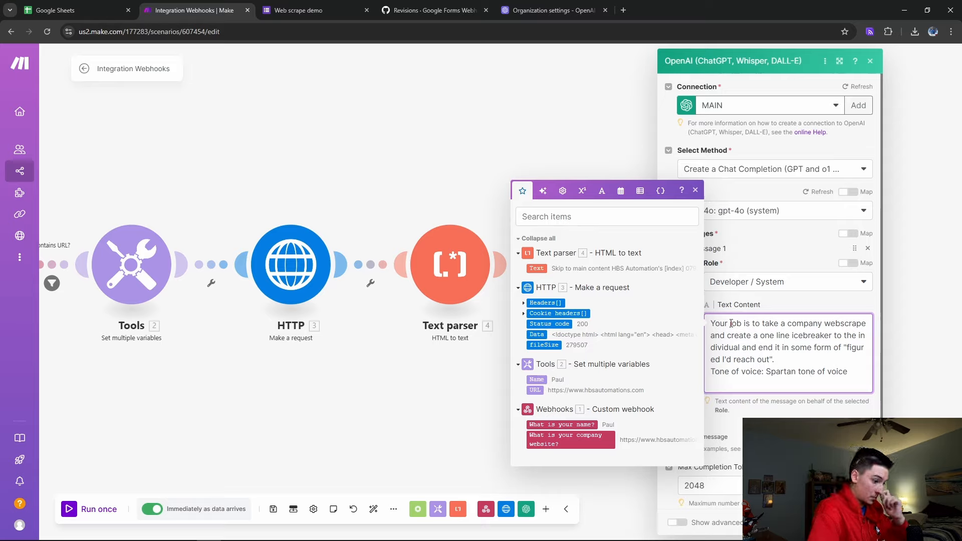
pyautogui.write('One s')
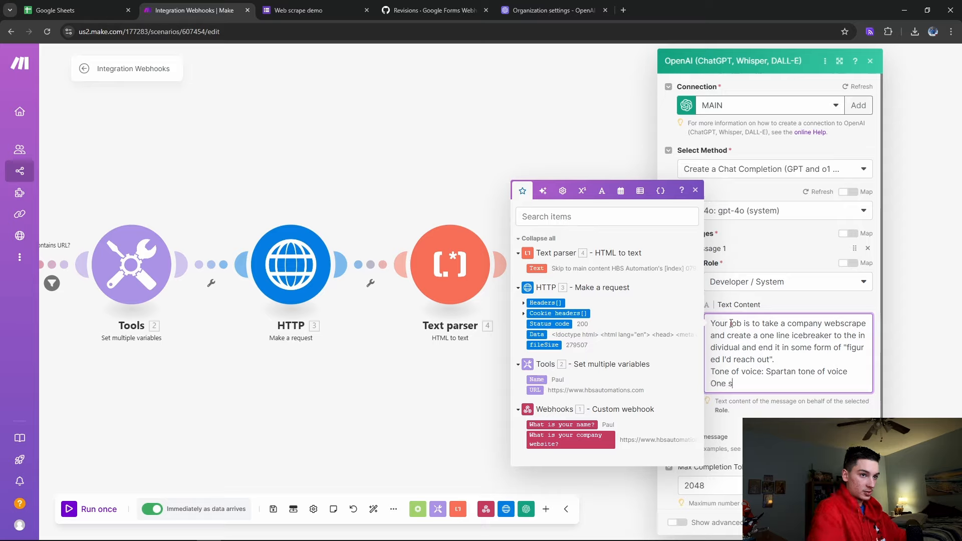
pyautogui.write('entence max')
pyautogui.press('Return')
pyautogui.write('Friendly')
pyautogui.press('Return')
pyautogui.press('Return')
pyautogui.write('The')
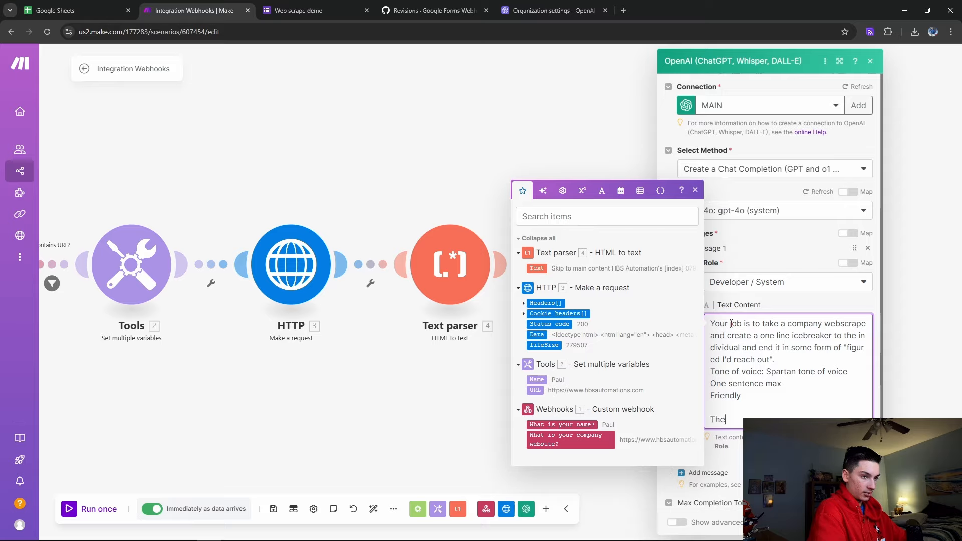
pyautogui.write(' com')
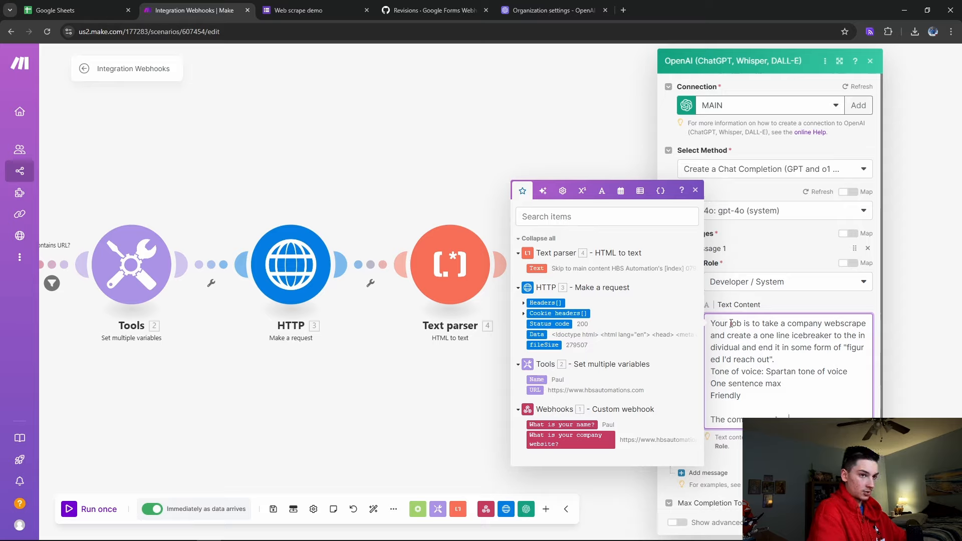
pyautogui.write('pany webscrape come')
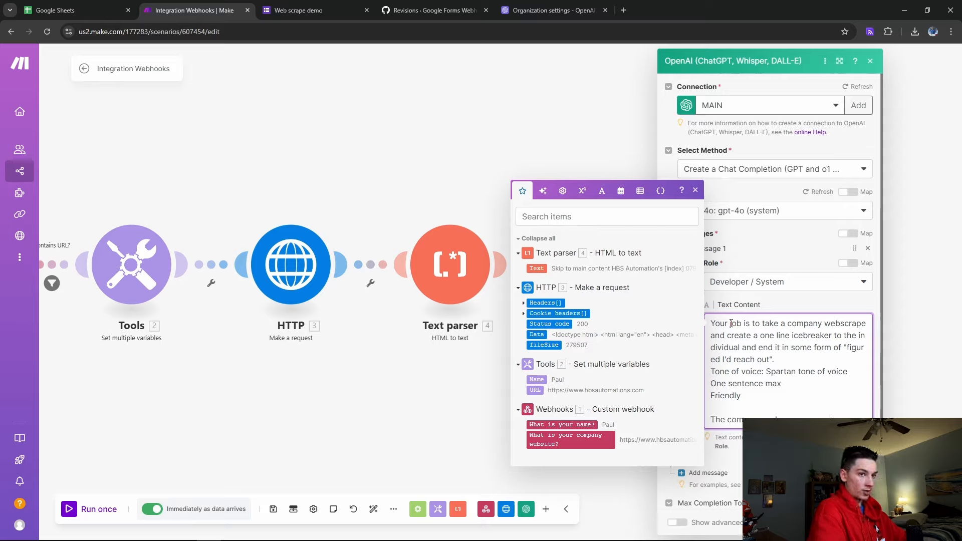
pyautogui.write('the indivi')
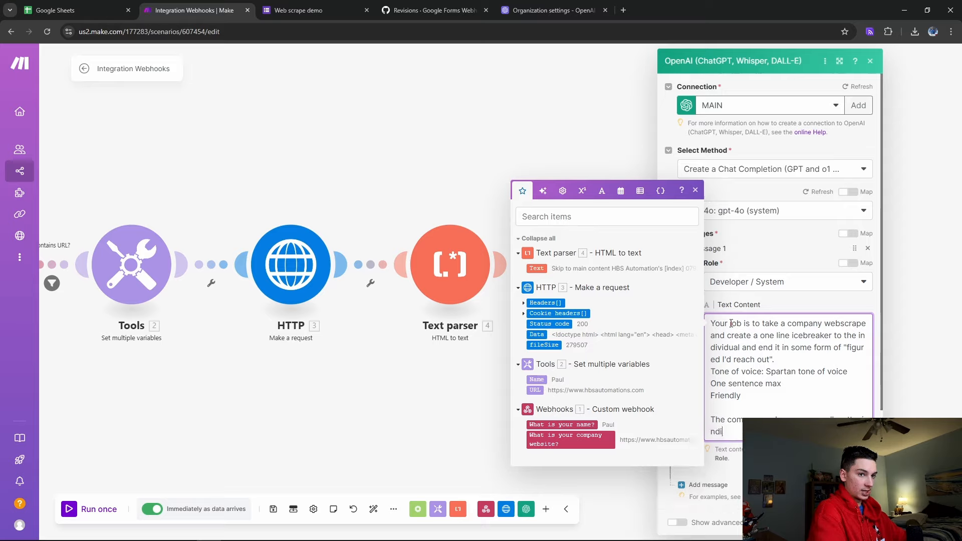
pyautogui.write('dua')
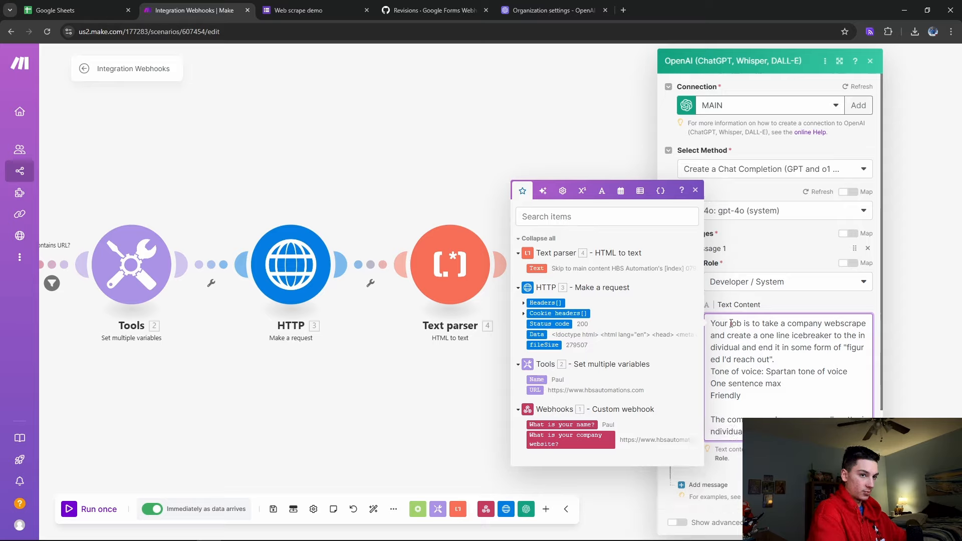
pyautogui.write('lls name will be provided. Output only the icebreaker')
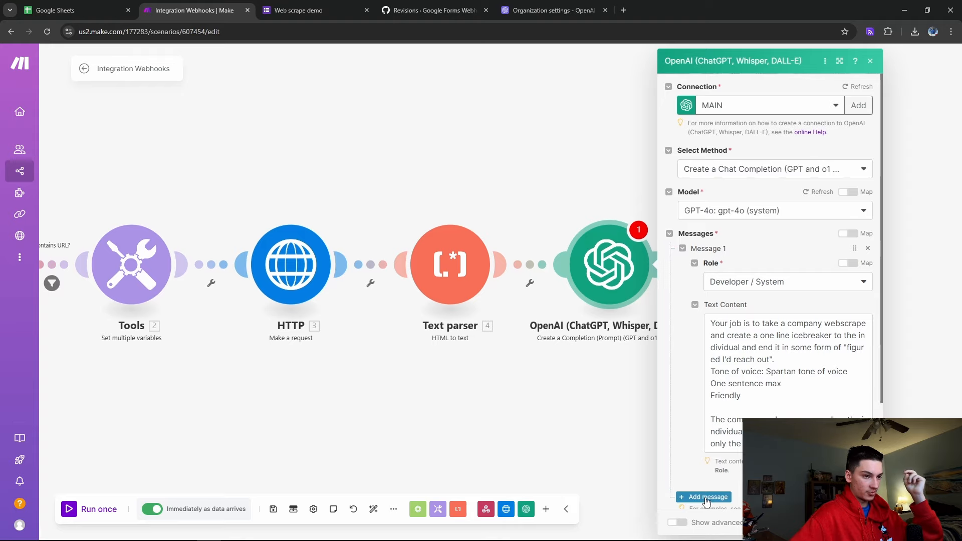
# Add a second User-role message containing the Tools '2. Name' variable, then close the OpenAI settings
pyautogui.click(704, 494)
pyautogui.scroll(-3, 722, 487)
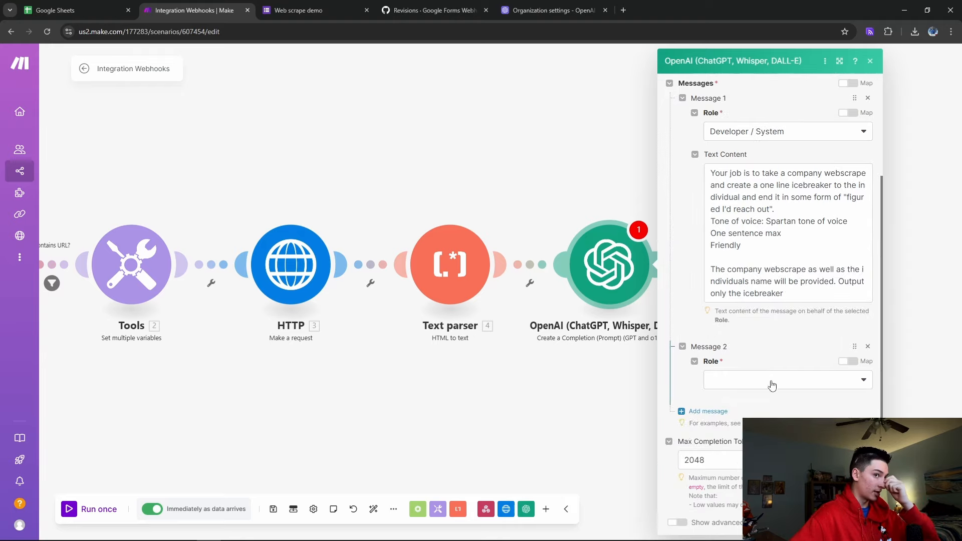
pyautogui.click(741, 377)
pyautogui.click(718, 414)
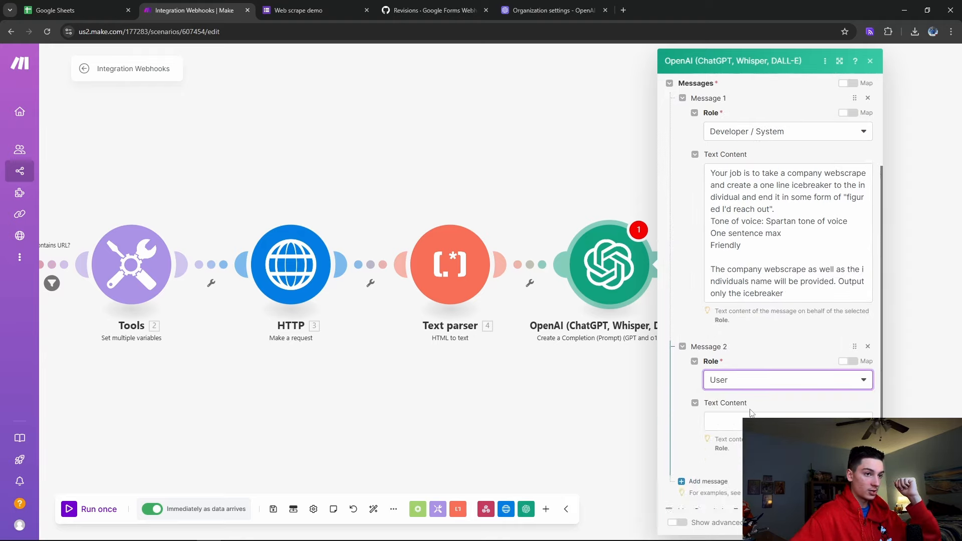
pyautogui.click(720, 423)
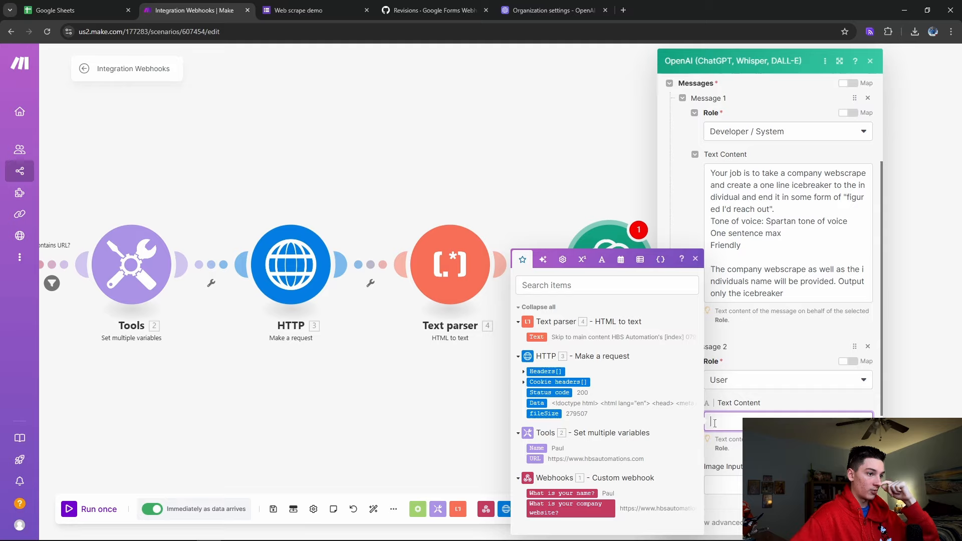
pyautogui.click(536, 448)
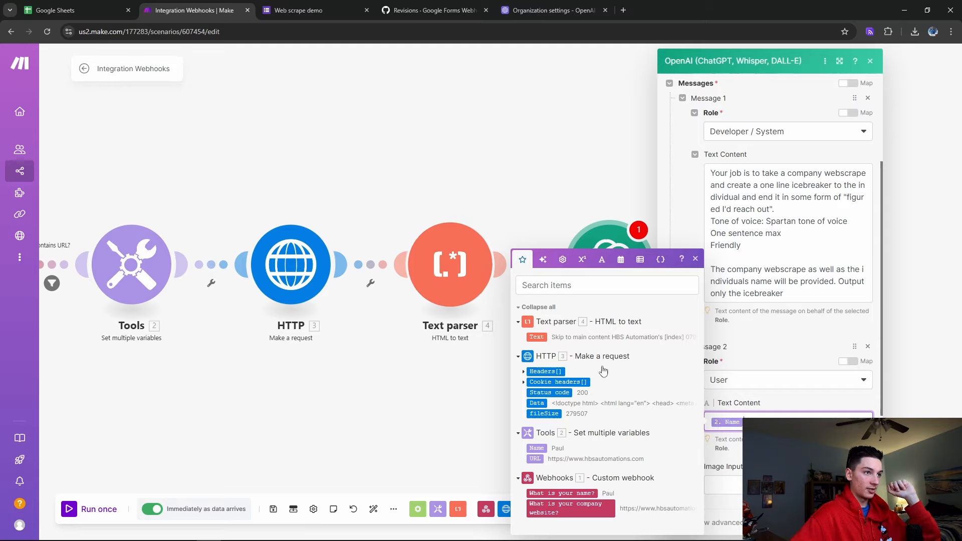
pyautogui.click(863, 523)
pyautogui.moveTo(321, 391); pyautogui.dragTo(538, 414)
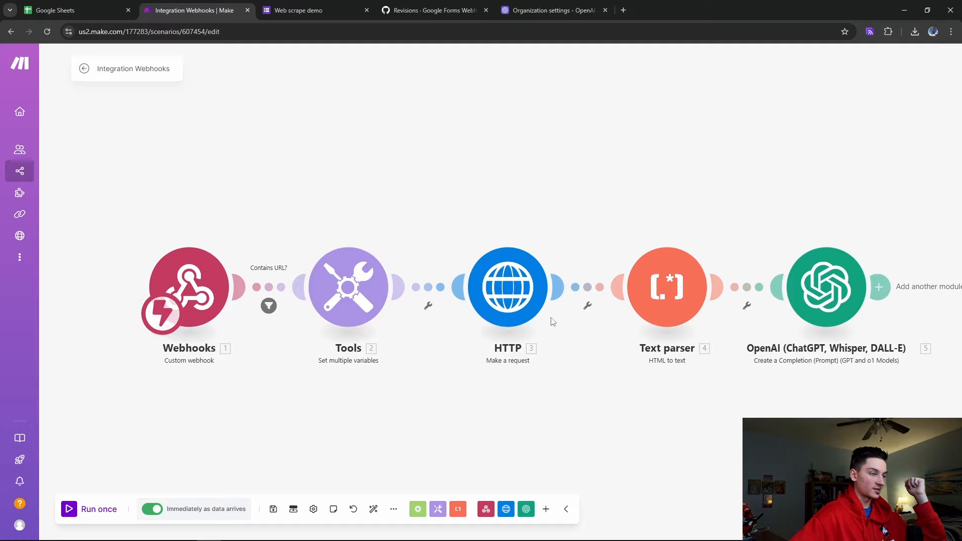
# Add an Email > Send an Email module after the OpenAI step
pyautogui.click(269, 305)
pyautogui.click(295, 441)
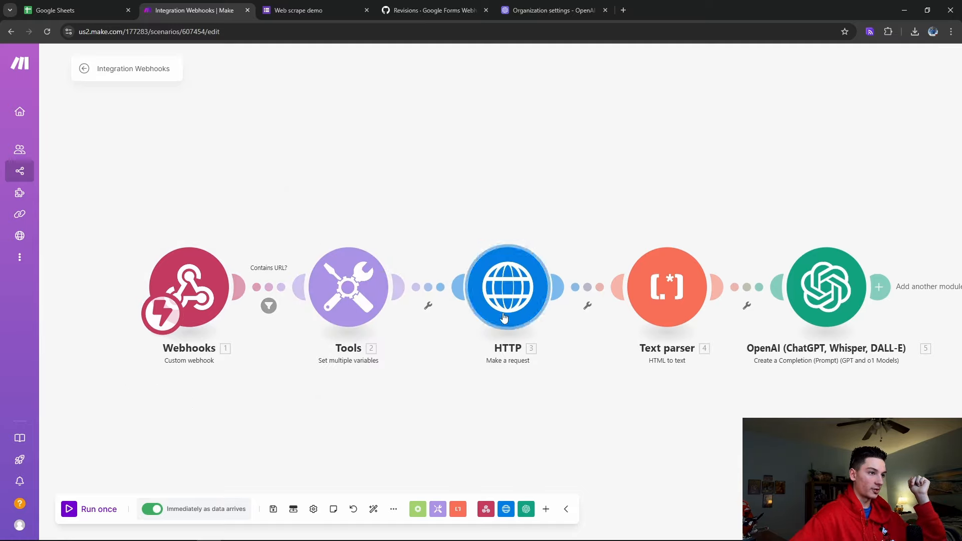
pyautogui.click(879, 287)
pyautogui.write('email')
pyautogui.click(813, 150)
pyautogui.click(812, 151)
pyautogui.click(843, 105)
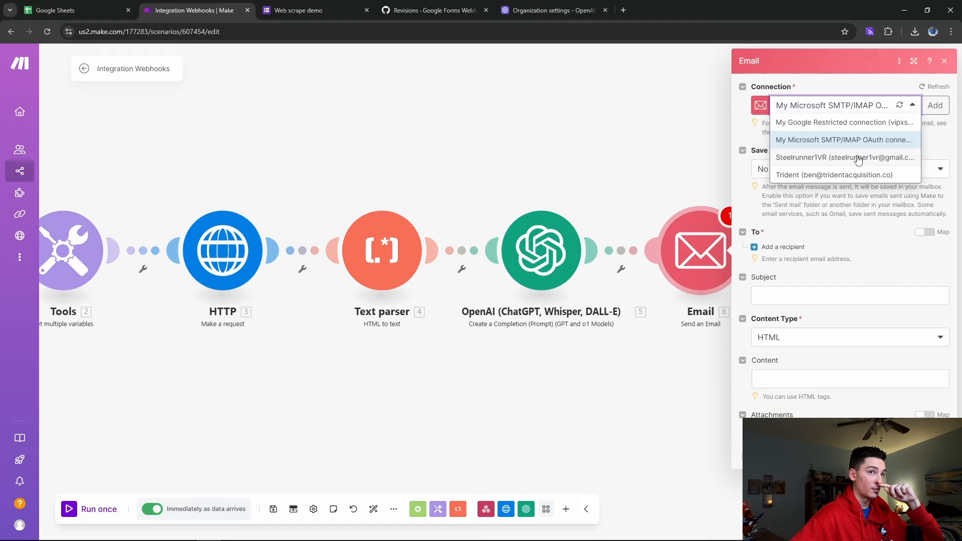
# Authorize a mail account connection for sending, then go to Google Forms
pyautogui.click(740, 140)
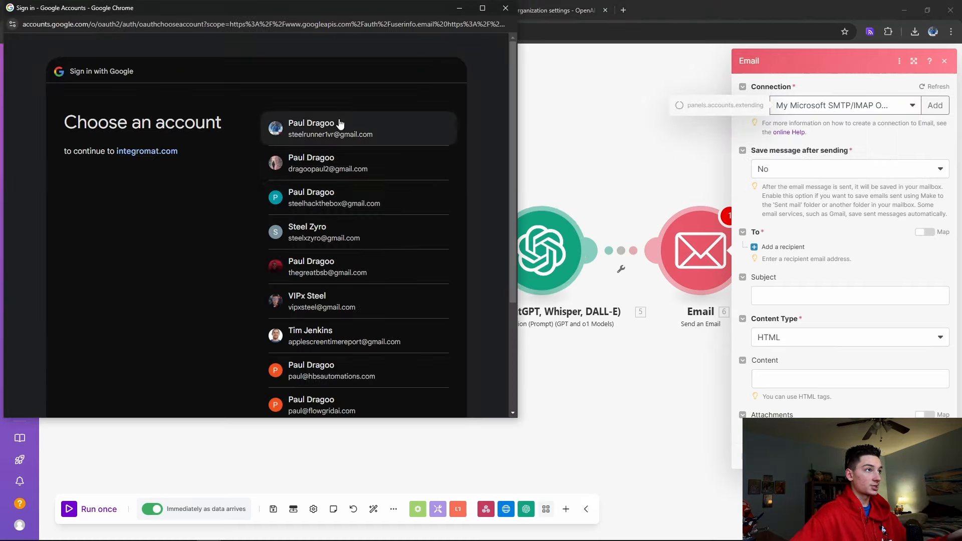
pyautogui.click(339, 124)
pyautogui.scroll(-5, 361, 250)
pyautogui.click(393, 333)
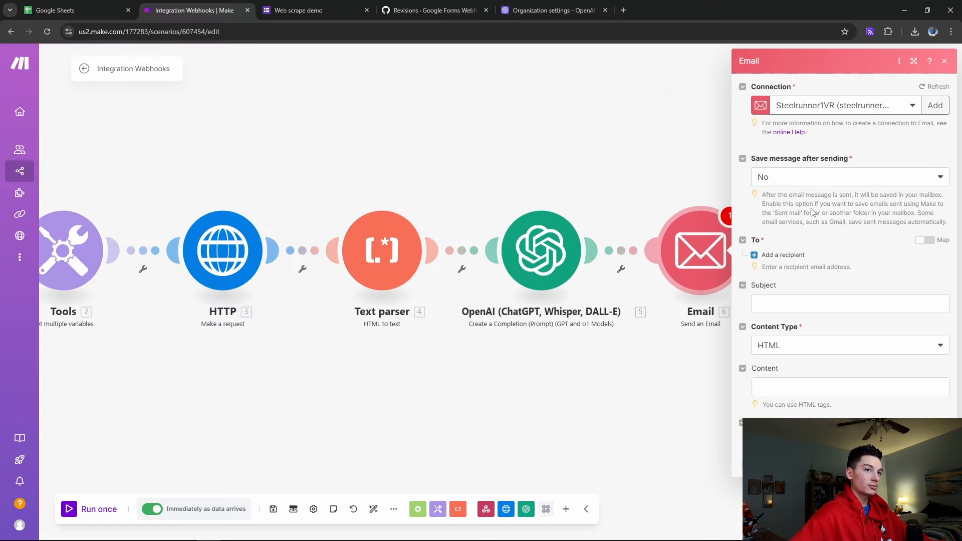
pyautogui.click(314, 10)
# Open the Untitled form and add a new question for the submitter's email
pyautogui.click(367, 10)
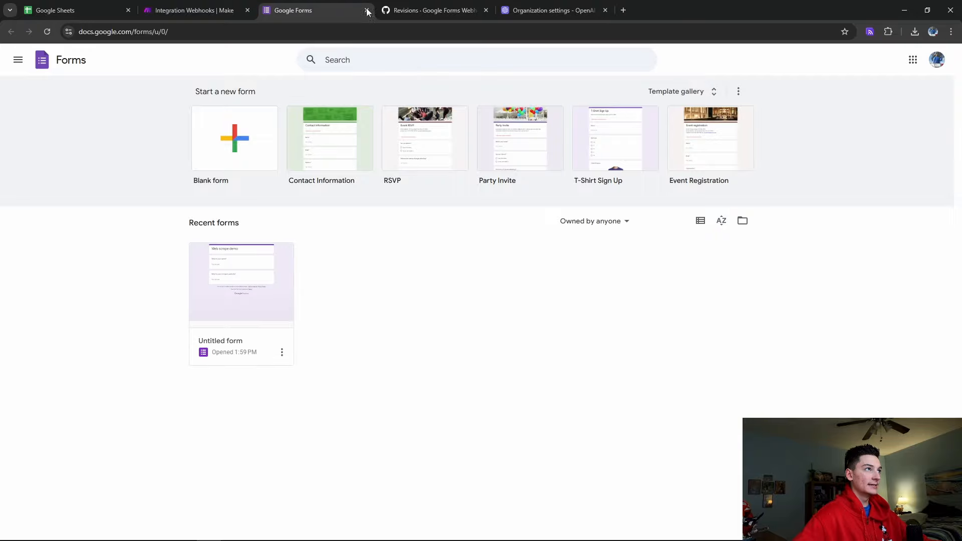
pyautogui.click(251, 262)
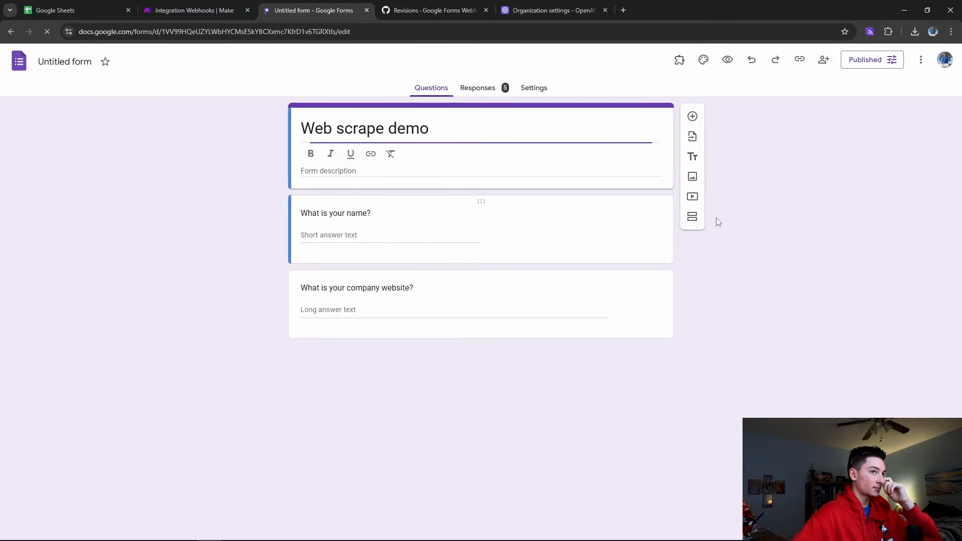
pyautogui.click(693, 117)
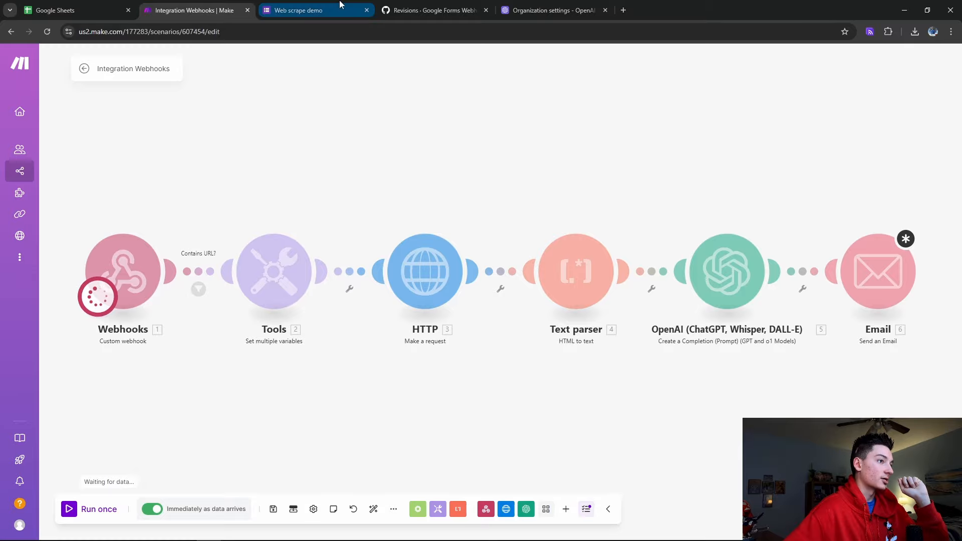
# Fill the live Web scrape demo form with a test name, e-mail address and company website
pyautogui.click(305, 10)
pyautogui.click(415, 178)
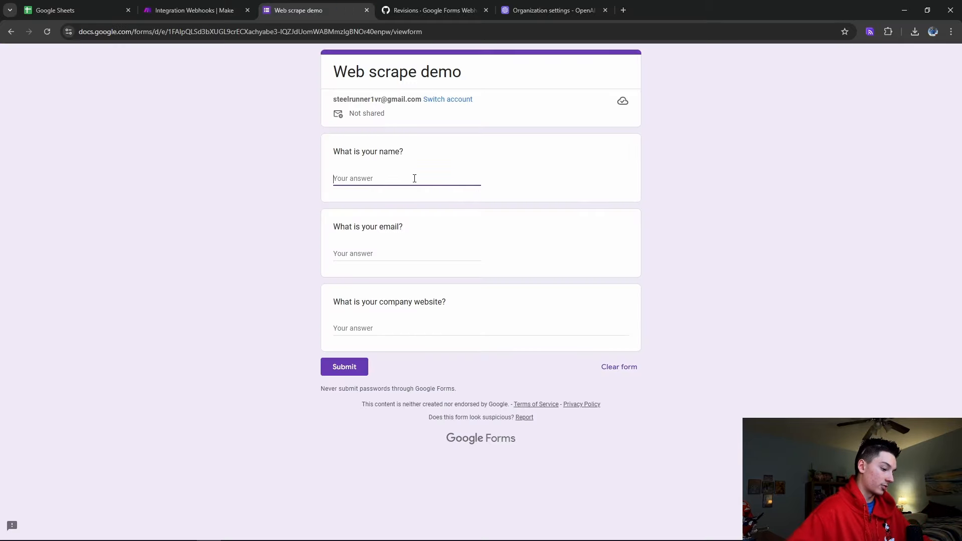
pyautogui.write('Paul')
pyautogui.click(419, 254)
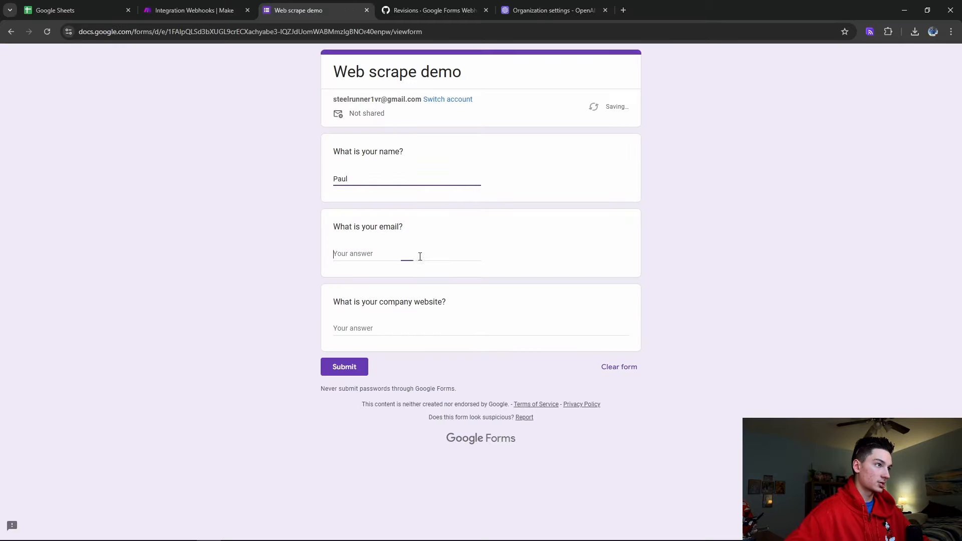
pyautogui.click(365, 329)
pyautogui.write('https://hbs')
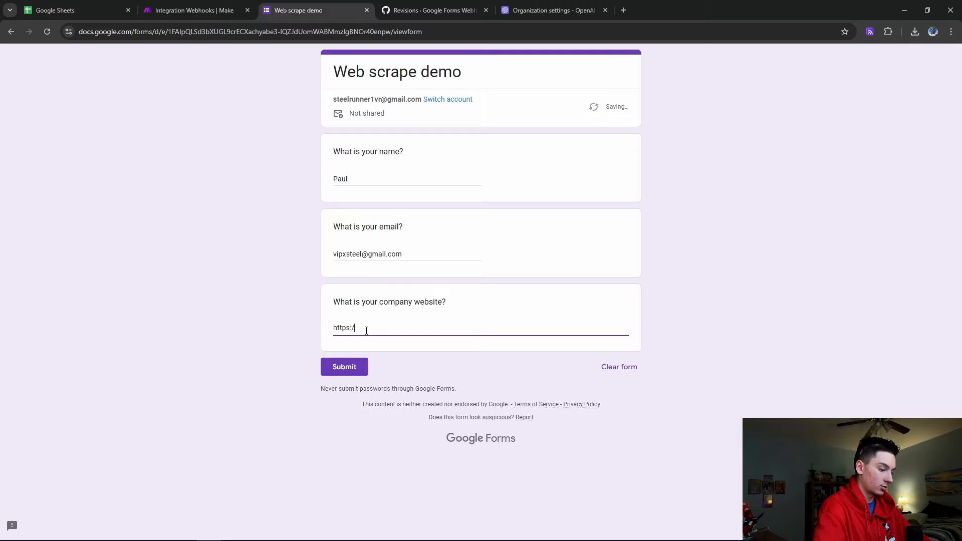
pyautogui.write('auto')
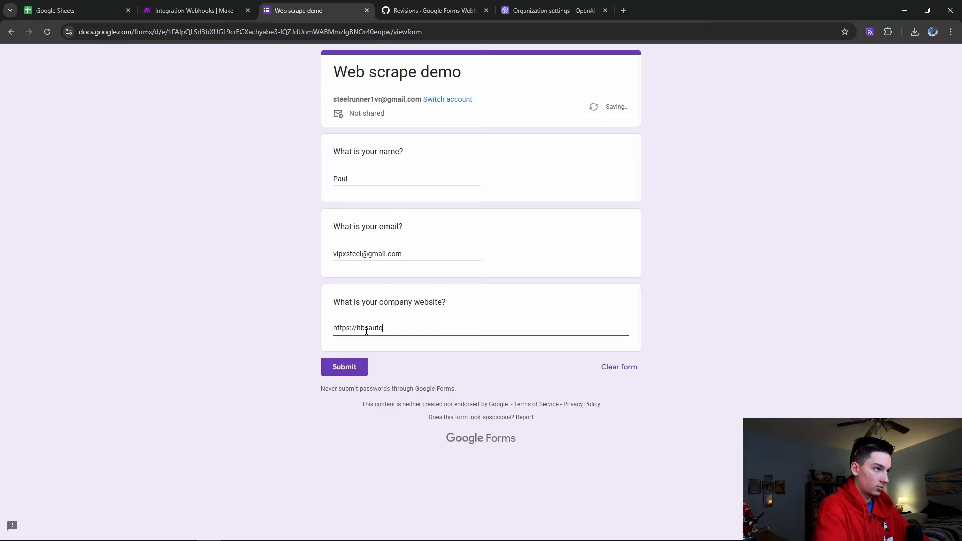
pyautogui.write('mations.com')
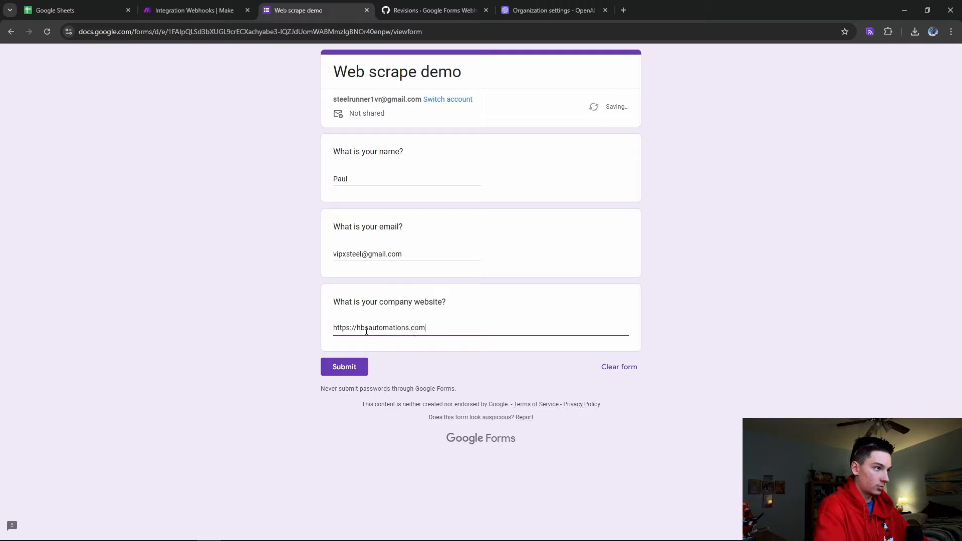
pyautogui.write('www.')
pyautogui.click(344, 367)
# Submit the response and inspect the data Make's webhook received
pyautogui.click(195, 10)
pyautogui.click(172, 224)
pyautogui.click(226, 228)
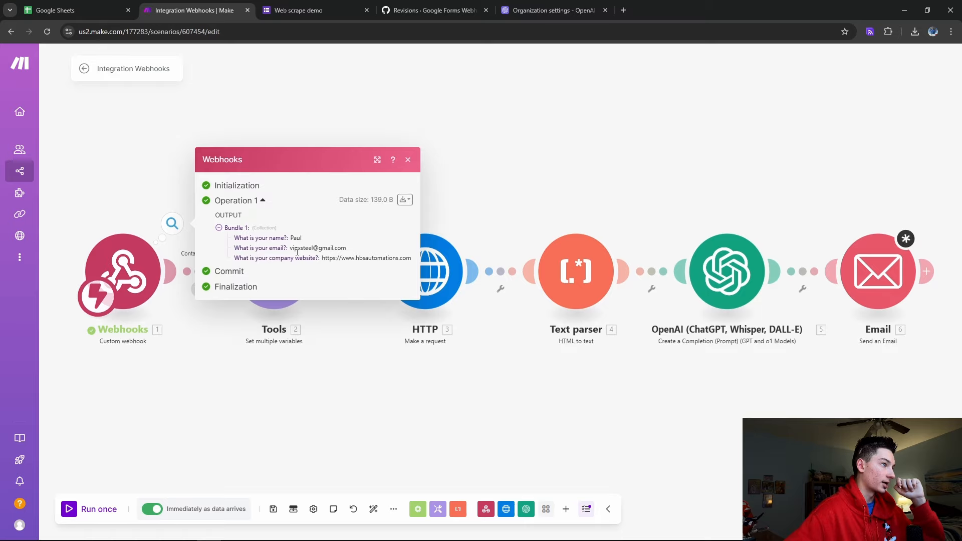
# Add a Tools variable named 'email' mapped to the 'What is your email?' answer
pyautogui.click(318, 342)
pyautogui.click(245, 269)
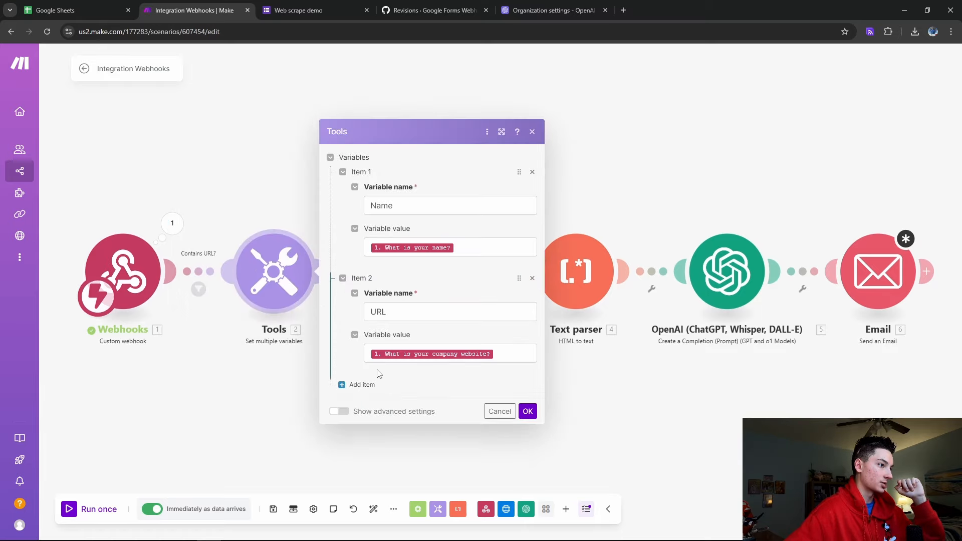
pyautogui.click(350, 386)
pyautogui.click(428, 363)
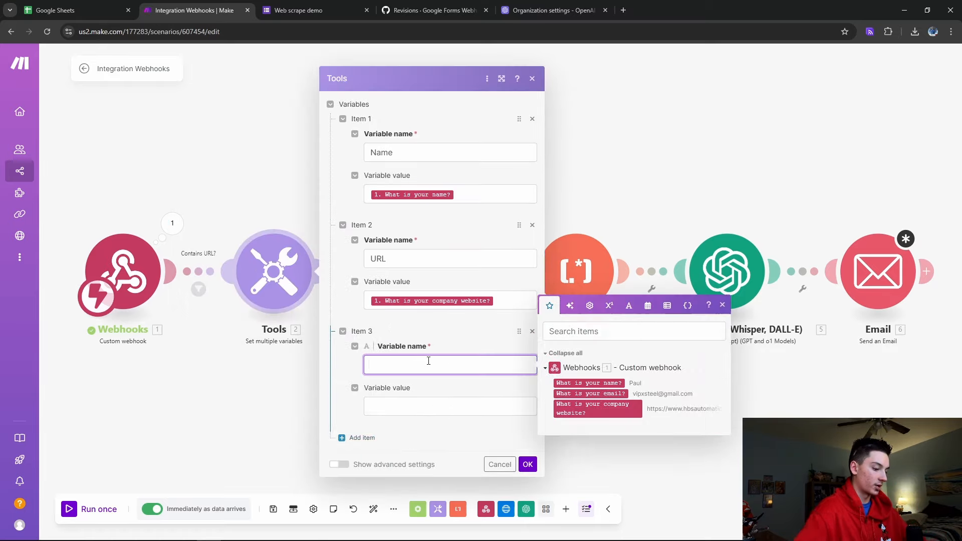
pyautogui.write('email')
pyautogui.click(477, 406)
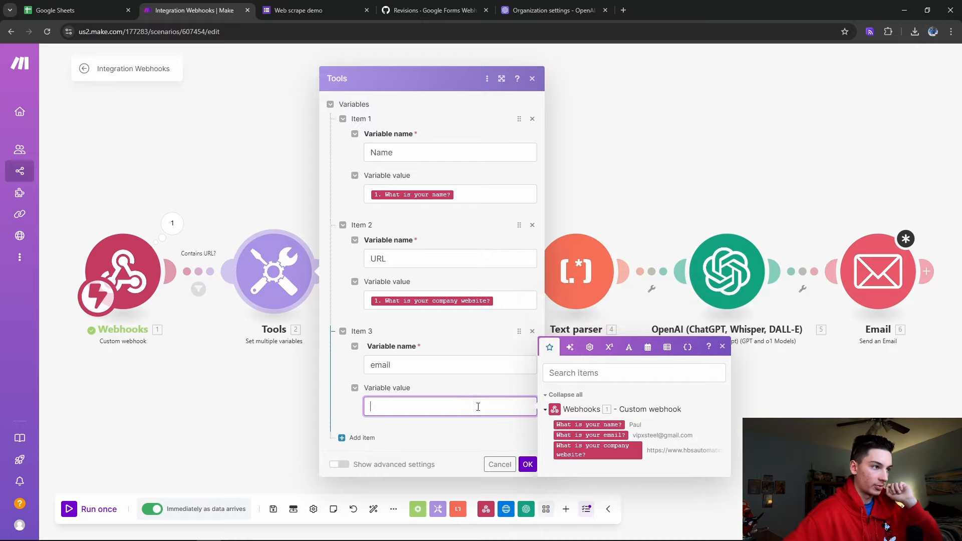
pyautogui.click(613, 435)
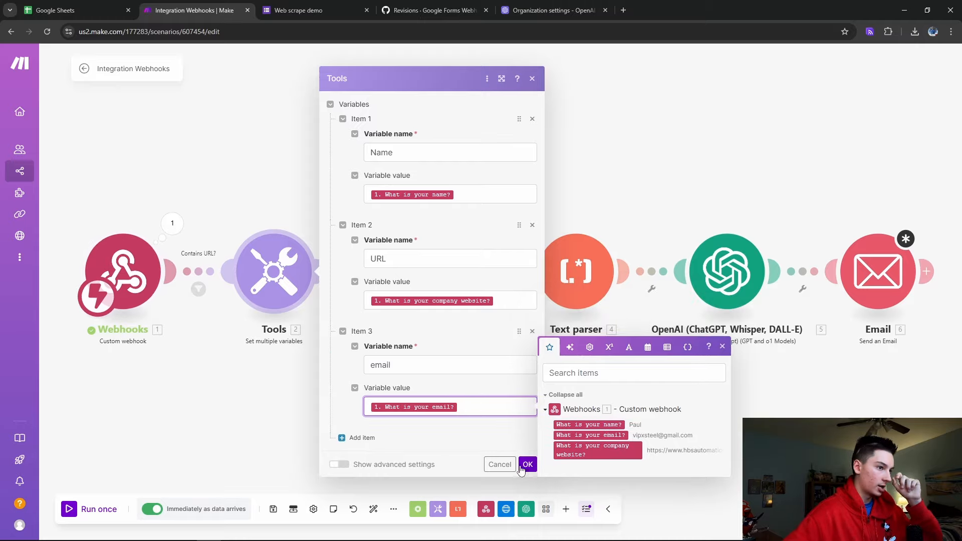
pyautogui.click(528, 464)
pyautogui.moveTo(302, 341); pyautogui.dragTo(404, 358)
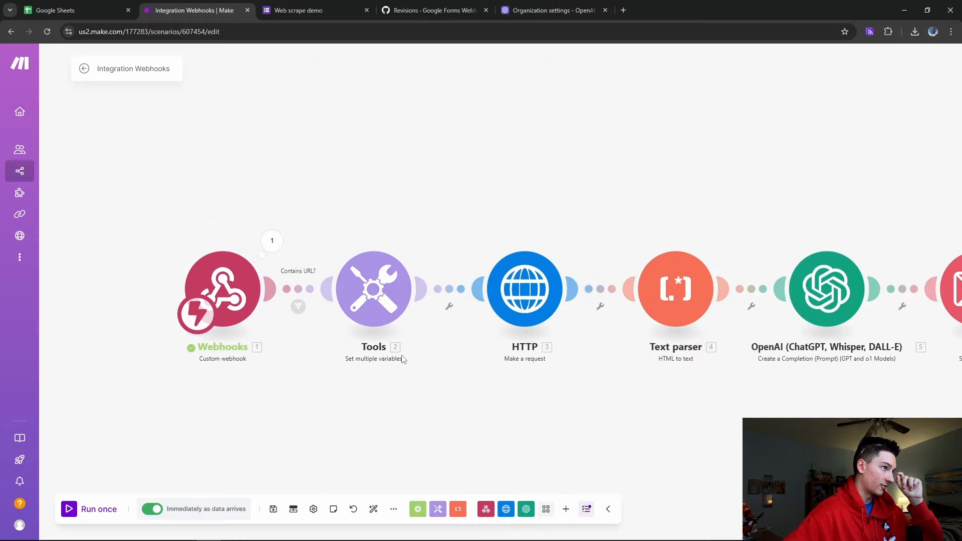
# Unlink HTTP from Tools, then reconnect and rearrange the two modules
pyautogui.click(450, 290)
pyautogui.click(486, 311)
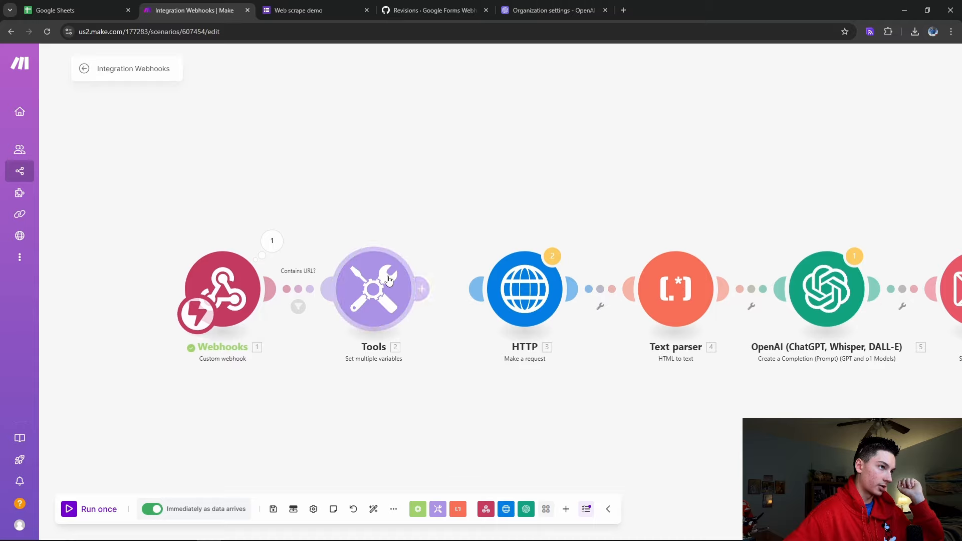
pyautogui.moveTo(425, 293); pyautogui.dragTo(479, 290)
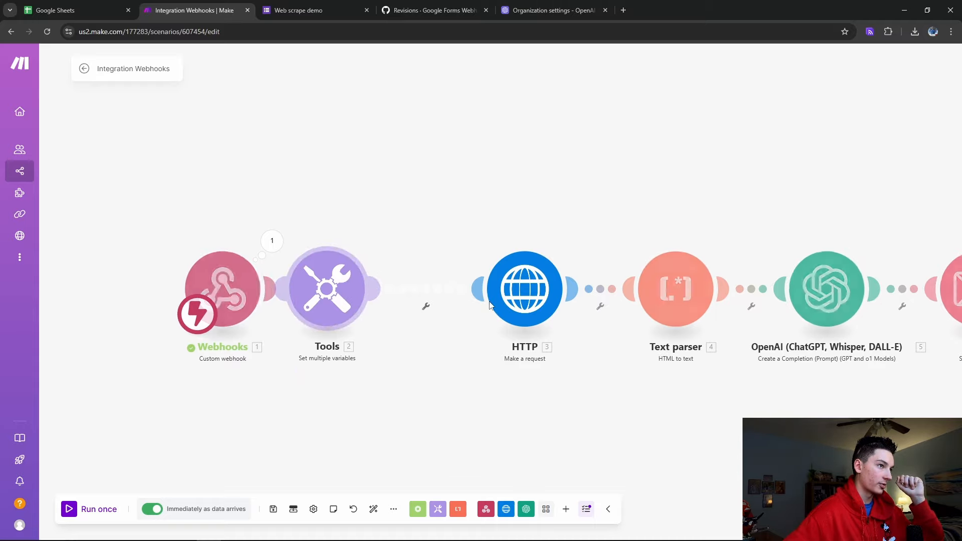
pyautogui.moveTo(233, 282); pyautogui.dragTo(104, 278)
pyautogui.moveTo(328, 288); pyautogui.dragTo(302, 291)
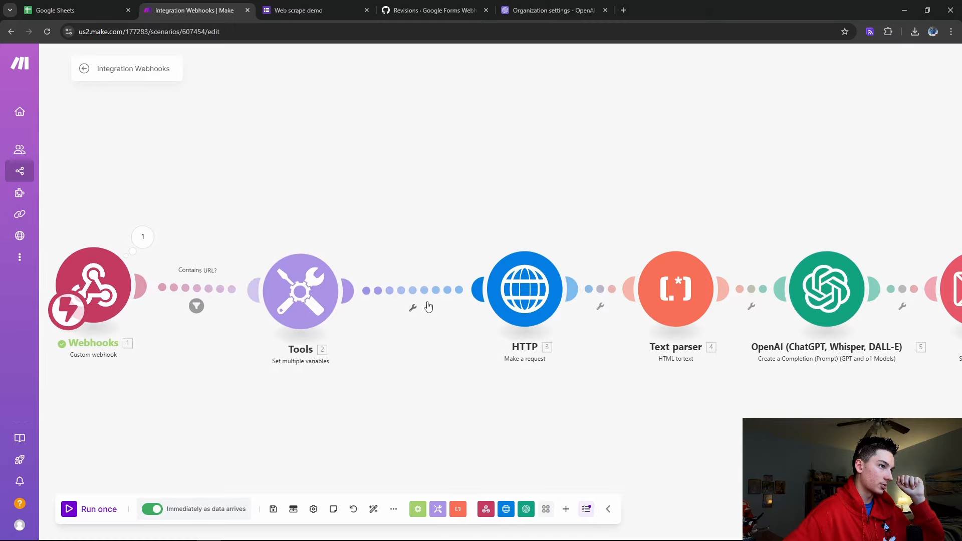
# Unlink Tools from HTTP again, move HTTP up, and add a new module after Tools
pyautogui.rightClick(426, 304)
pyautogui.click(451, 329)
pyautogui.moveTo(525, 290); pyautogui.dragTo(633, 147)
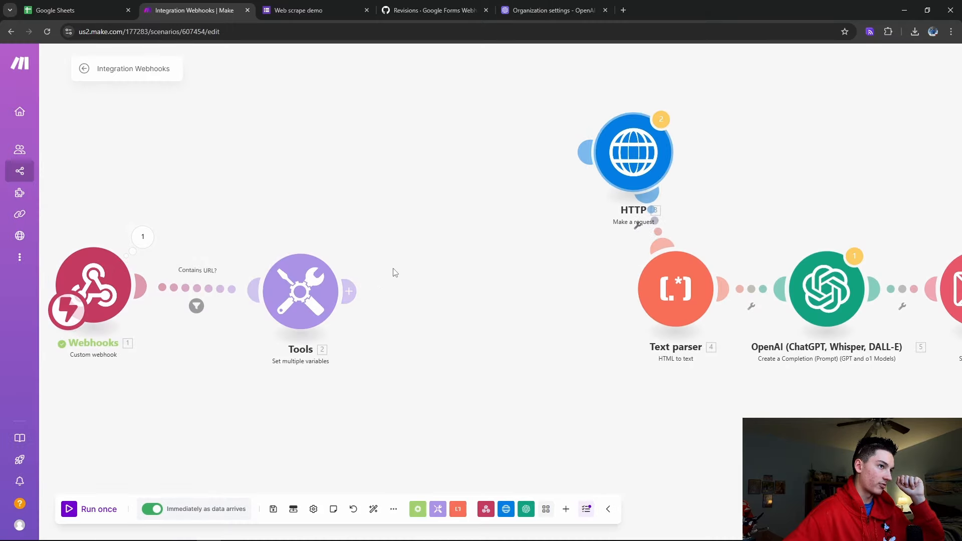
pyautogui.click(349, 291)
pyautogui.scroll(-8, 586, 311)
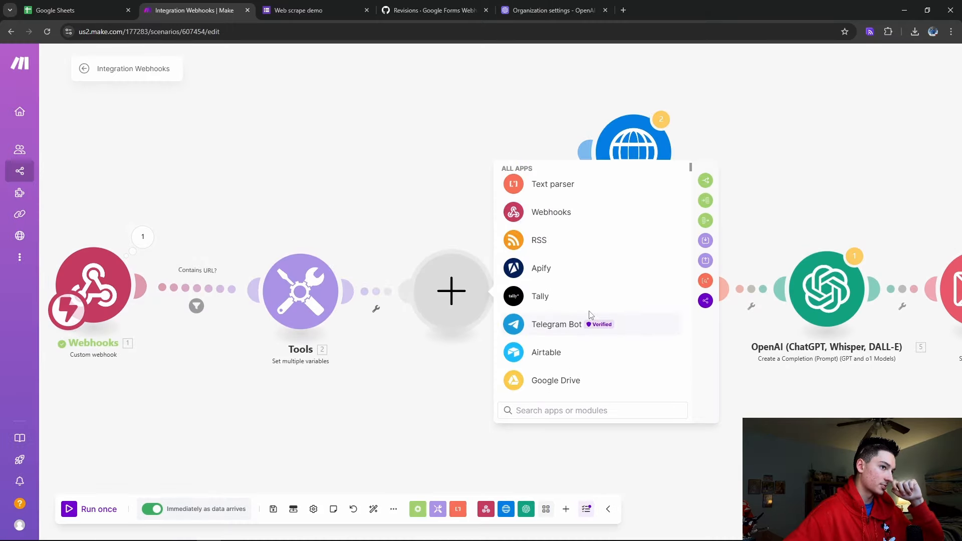
pyautogui.scroll(-3, 596, 298)
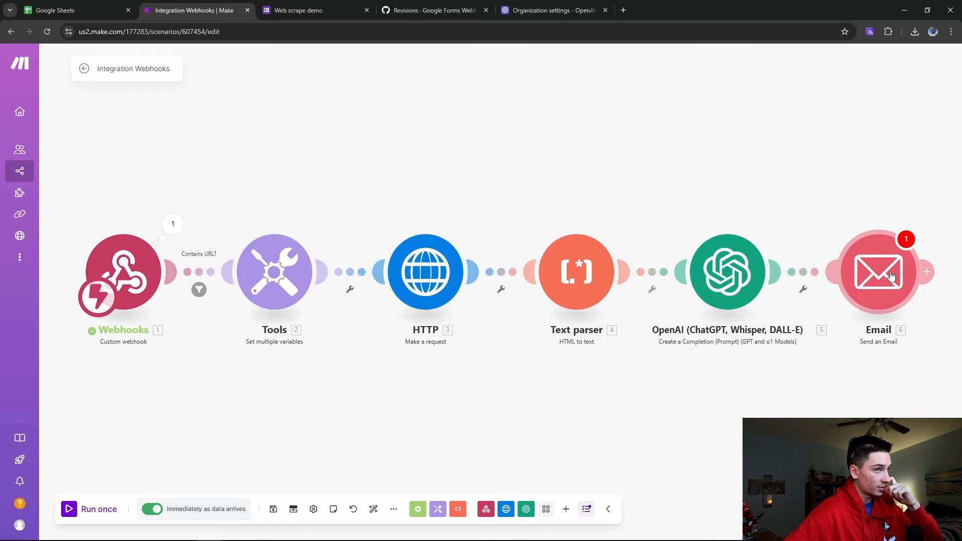
# Relink the OpenAI step to the Email step and reopen the Email settings
pyautogui.click(874, 271)
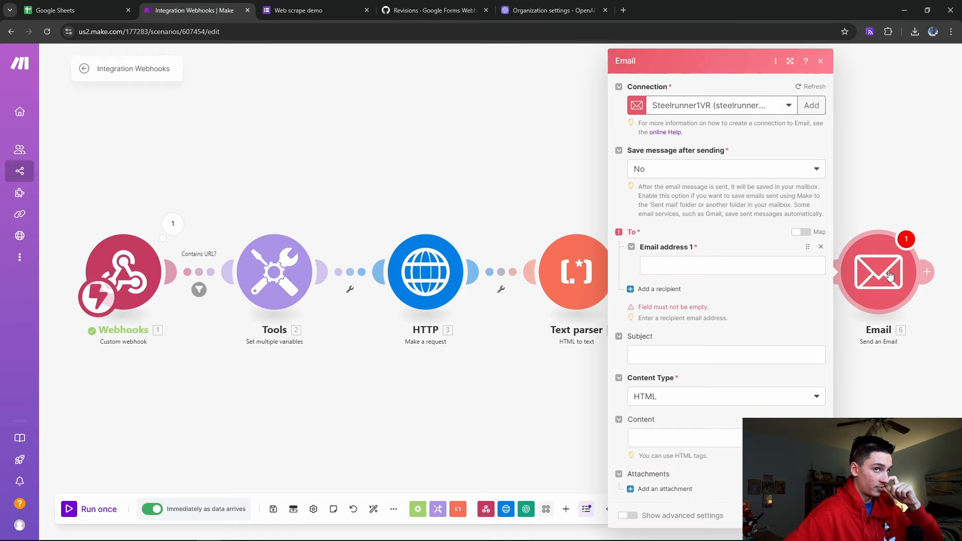
pyautogui.click(697, 265)
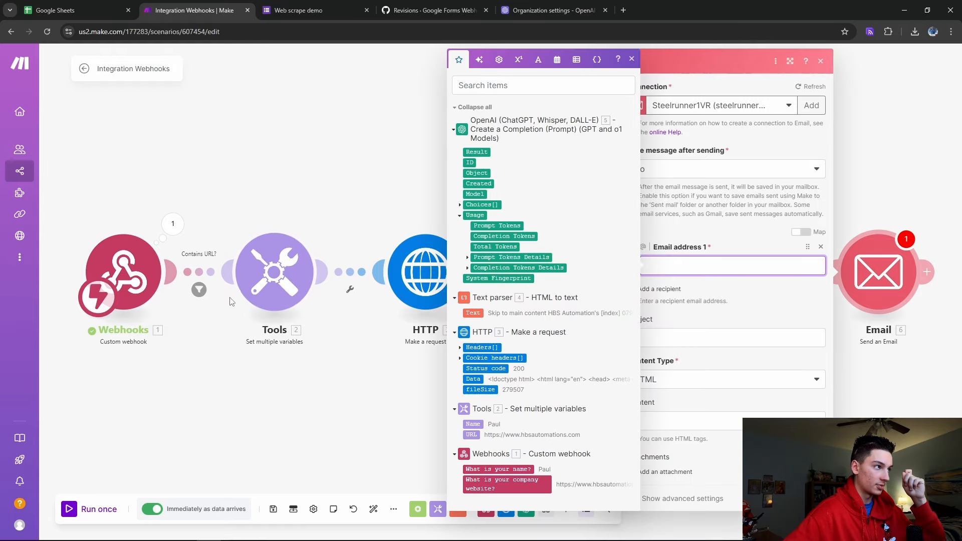
pyautogui.click(774, 313)
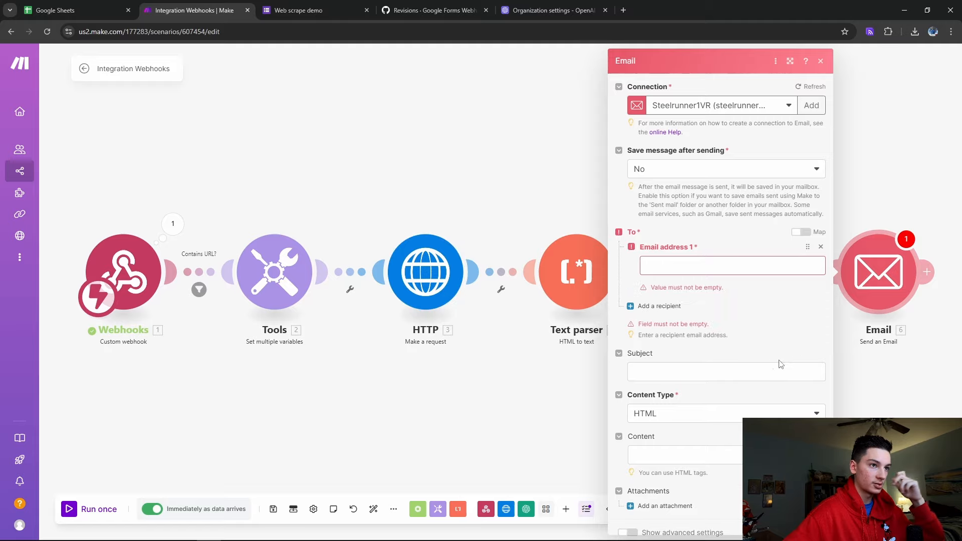
pyautogui.click(490, 356)
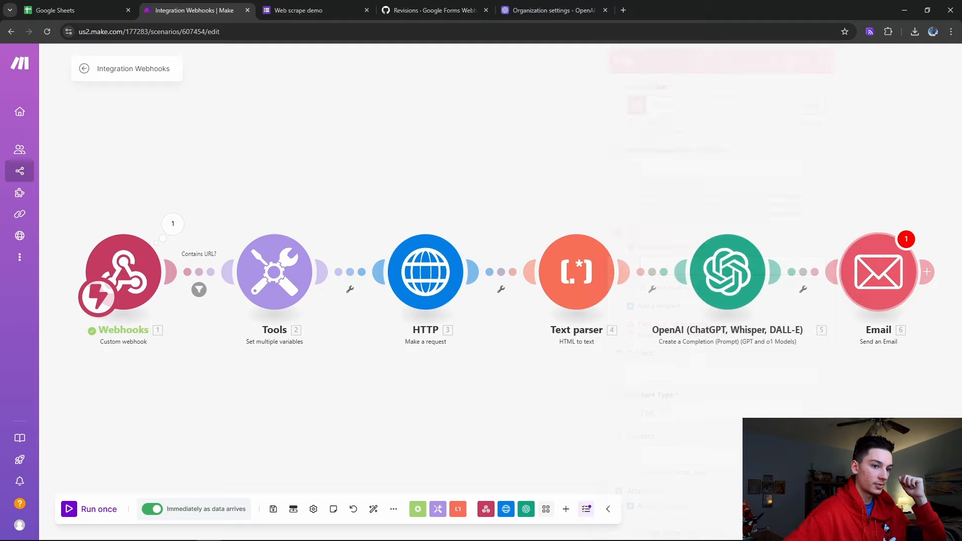
pyautogui.click(802, 290)
pyautogui.click(823, 298)
pyautogui.moveTo(777, 272); pyautogui.dragTo(876, 280)
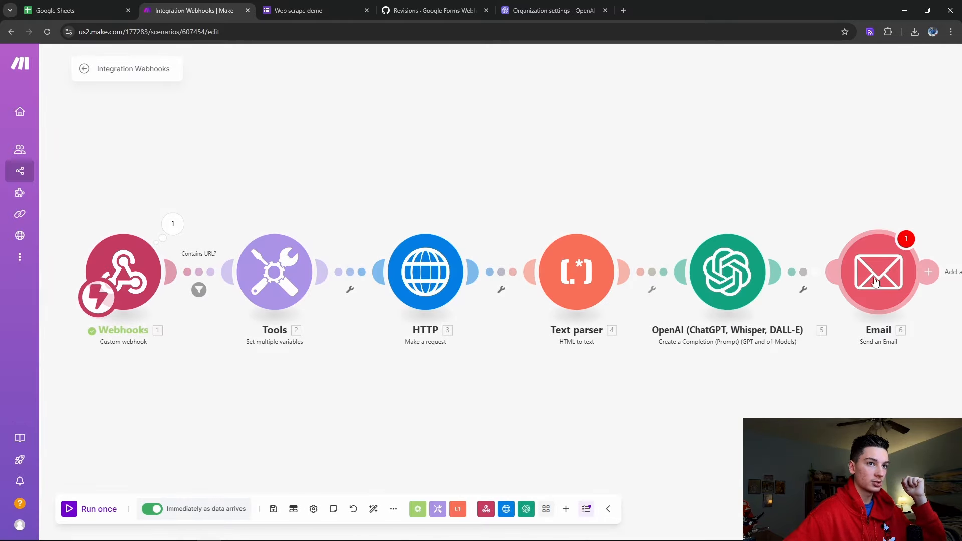
pyautogui.click(878, 281)
# Send to Tools' email with subject 'quick q' + Name and plain-text body 'Hey' + Name + OpenAI Result
pyautogui.click(660, 247)
pyautogui.click(463, 448)
pyautogui.click(727, 338)
pyautogui.write('quick q')
pyautogui.click(461, 427)
pyautogui.click(701, 421)
pyautogui.write('Hey 2. Name')
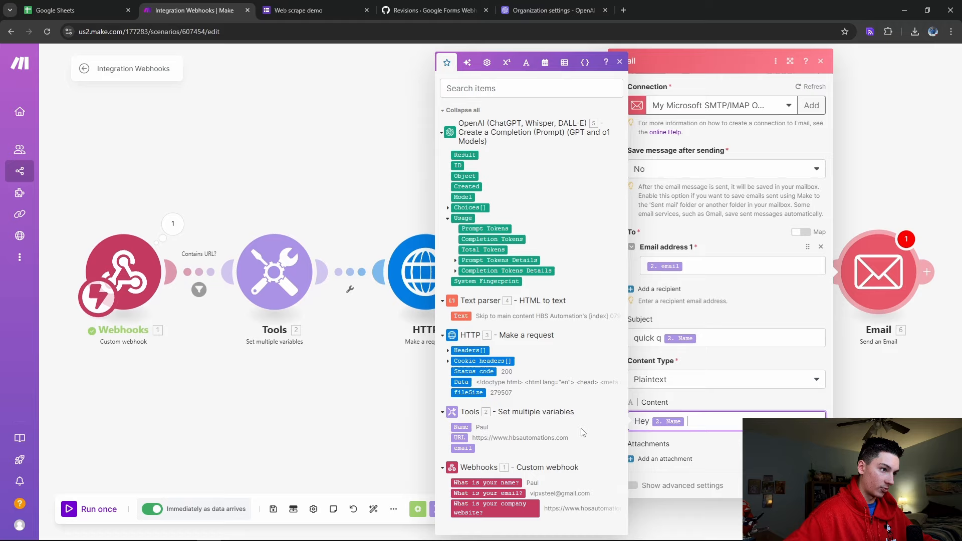
pyautogui.click(465, 156)
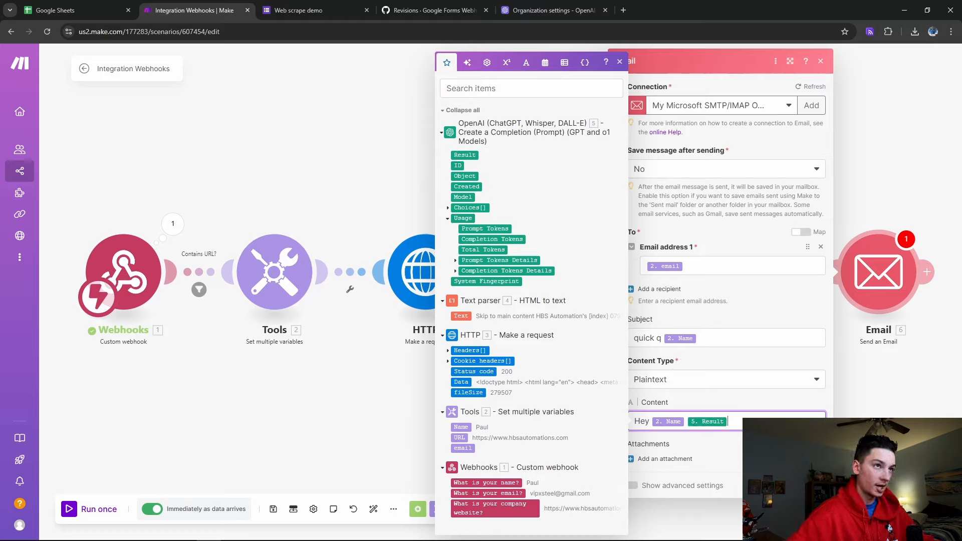
pyautogui.click(812, 486)
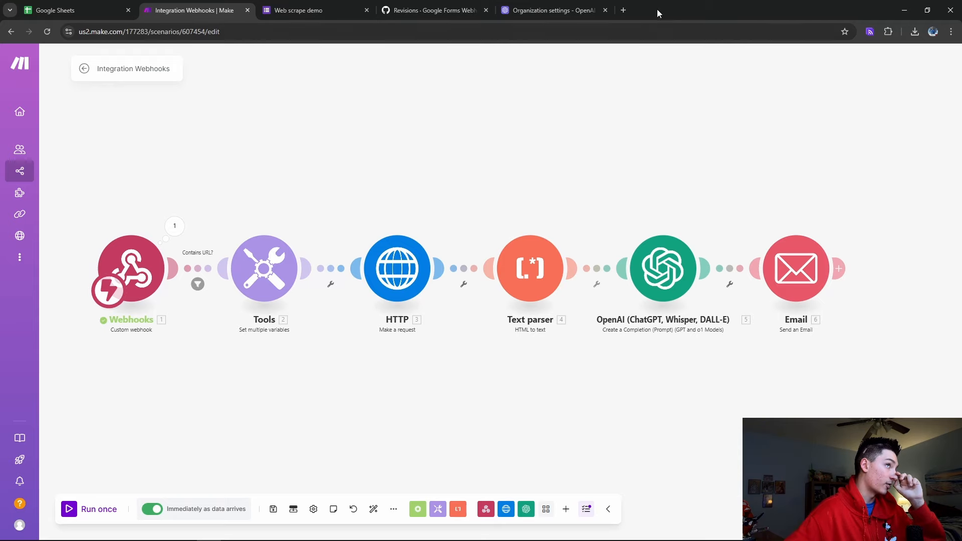
# Open Gmail in a new tab and switch to another signed-in account's inbox
pyautogui.click(624, 10)
pyautogui.write('gmail')
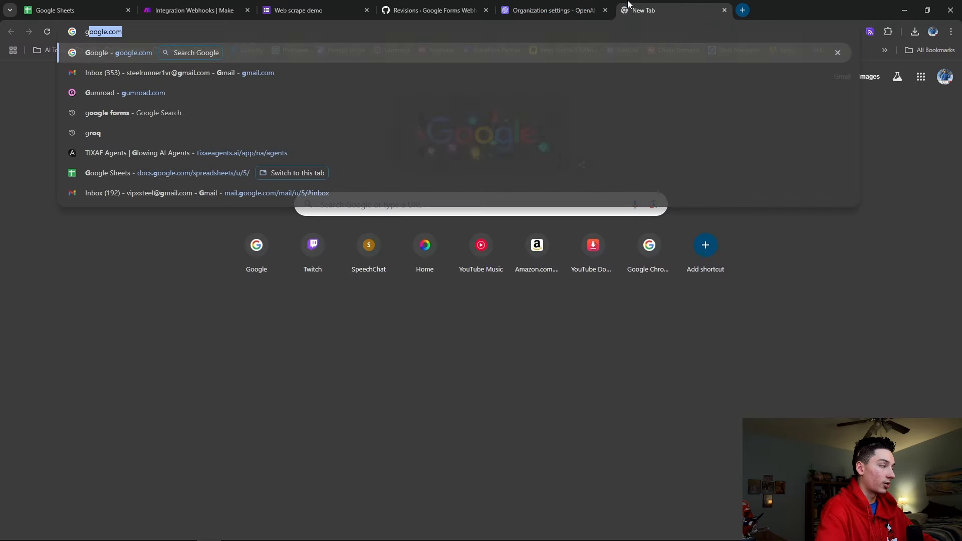
pyautogui.press('Return')
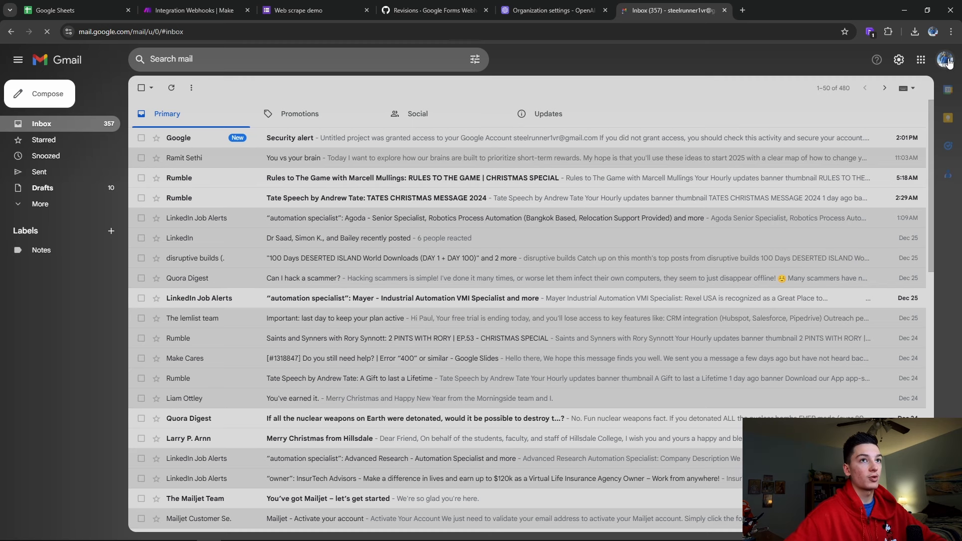
pyautogui.click(946, 59)
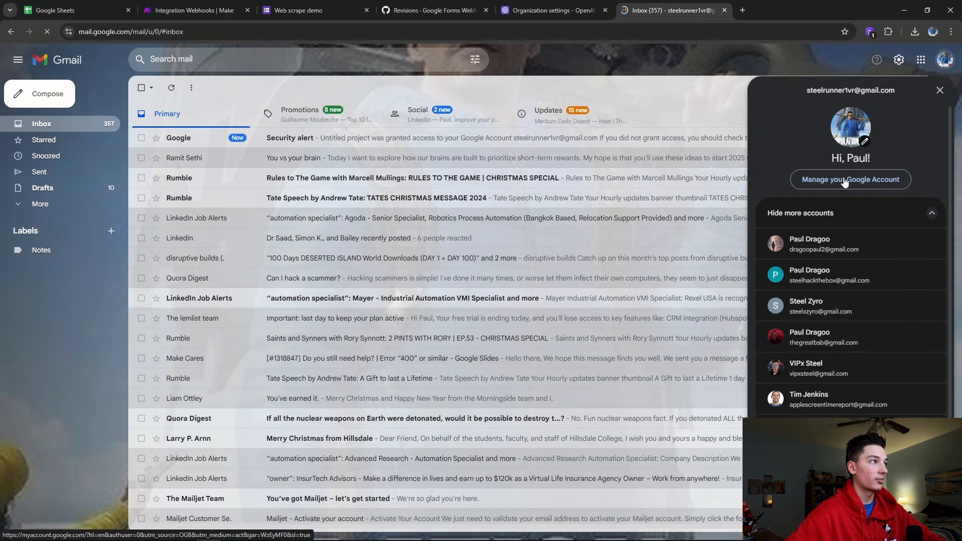
pyautogui.click(806, 365)
# Detach the second account's Gmail inbox into its own window and close the first inbox tab
pyautogui.moveTo(782, 10); pyautogui.dragTo(136, 151)
pyautogui.moveTo(840, 8); pyautogui.dragTo(438, 148)
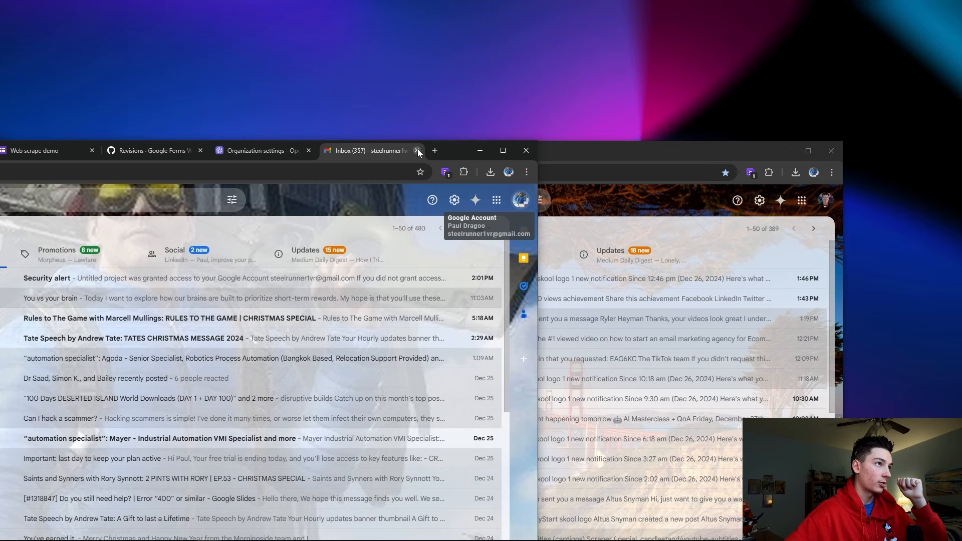
pyautogui.click(417, 151)
# Snap Gmail to the bottom-right quarter and the OpenAI window to the left half
pyautogui.moveTo(565, 158); pyautogui.dragTo(961, 539)
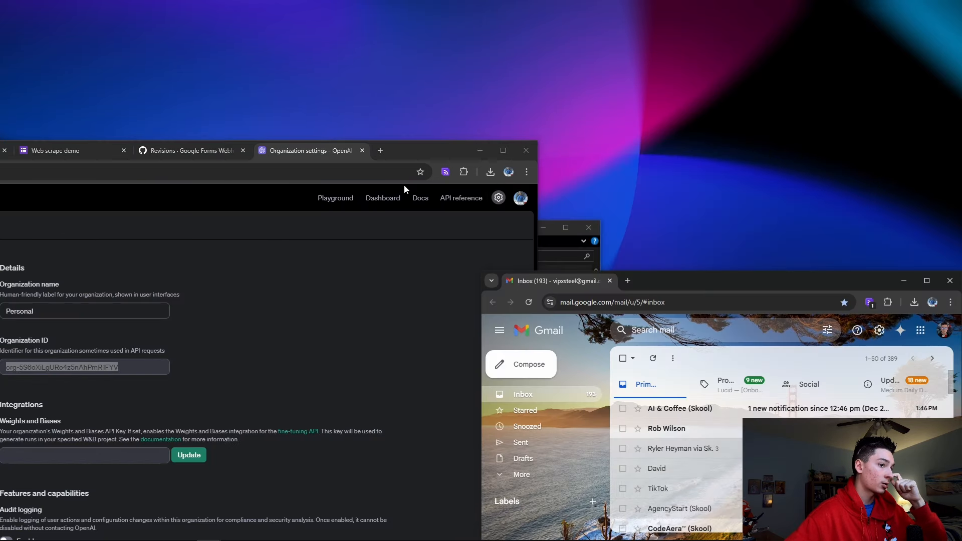
pyautogui.moveTo(422, 155); pyautogui.dragTo(1, 3)
pyautogui.doubleClick(407, 12)
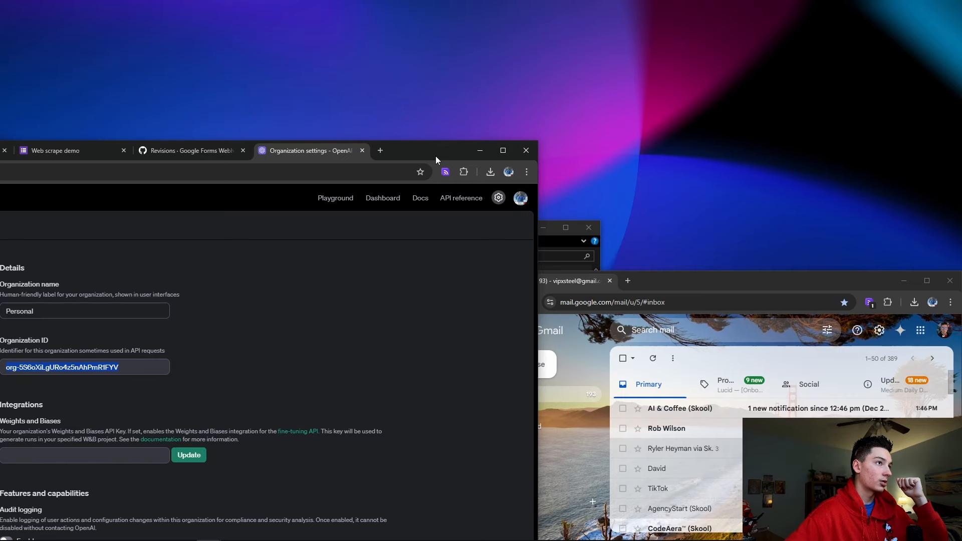
pyautogui.moveTo(435, 156); pyautogui.dragTo(2, 436)
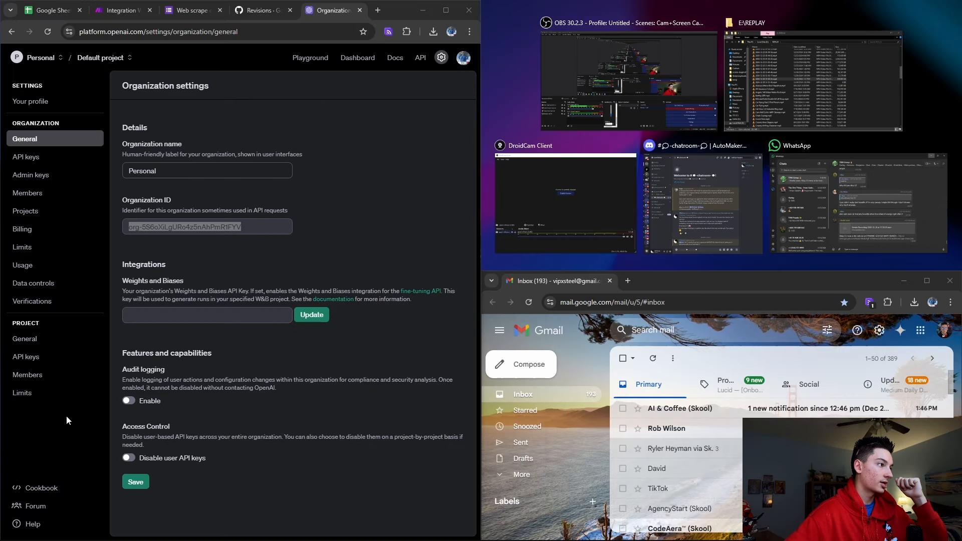
pyautogui.click(704, 288)
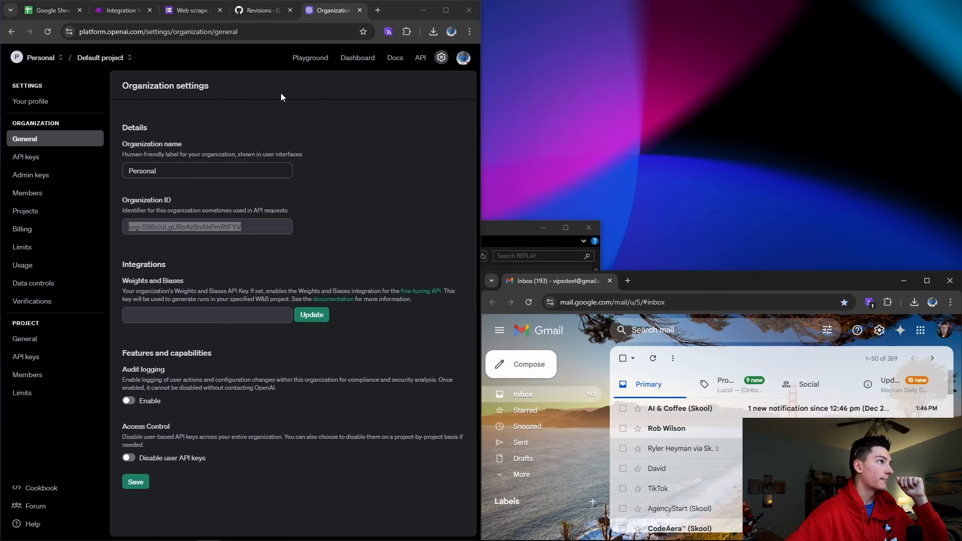
# Close the OpenAI settings tab, leaving the Make scenario showing
pyautogui.click(188, 3)
pyautogui.click(359, 10)
pyautogui.click(131, 10)
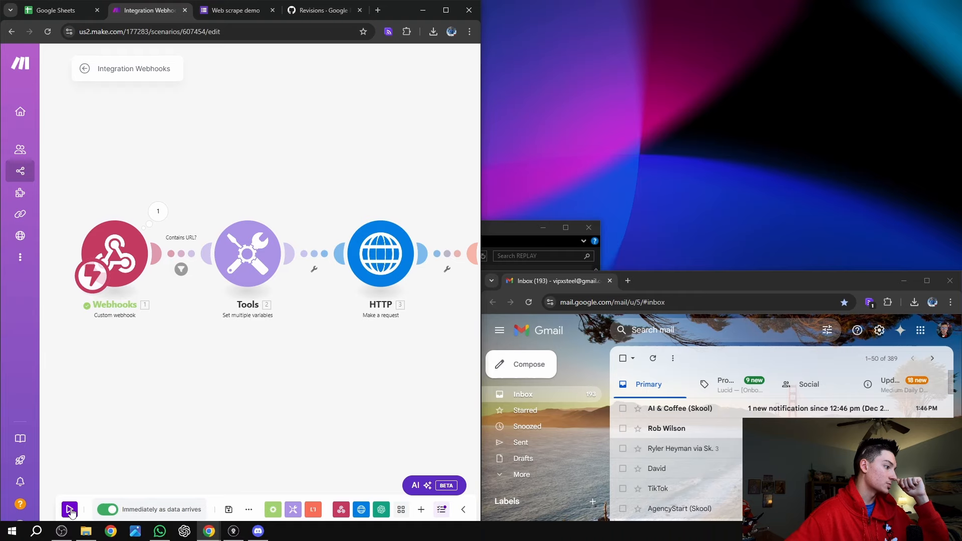
pyautogui.click(69, 509)
pyautogui.click(234, 10)
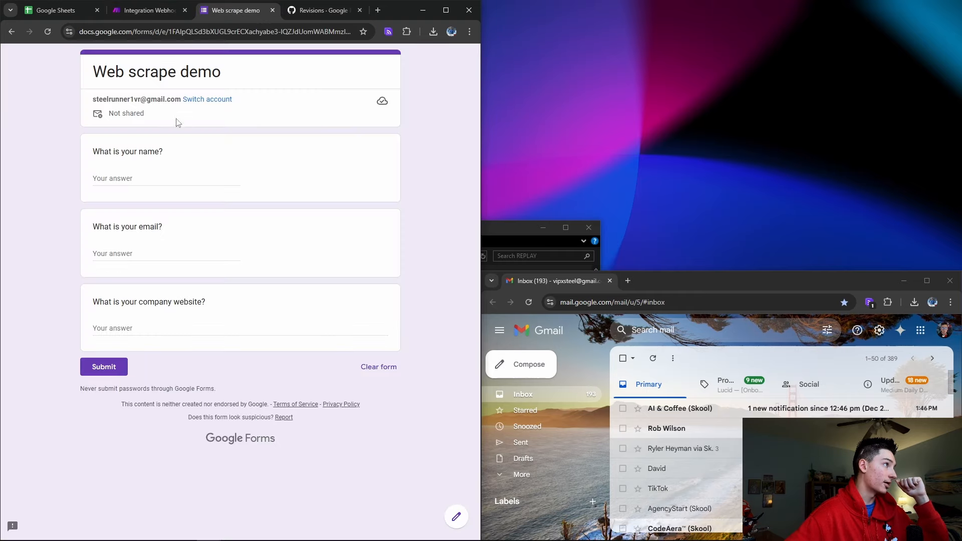
pyautogui.click(163, 178)
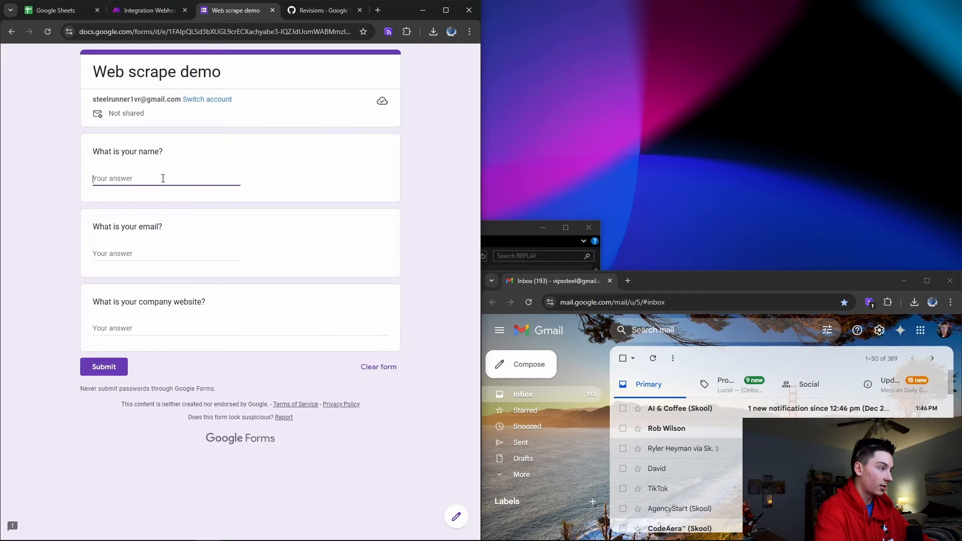
pyautogui.write('Paul')
pyautogui.click(146, 254)
pyautogui.click(217, 329)
pyautogui.write('https://www.hbsautomations.com')
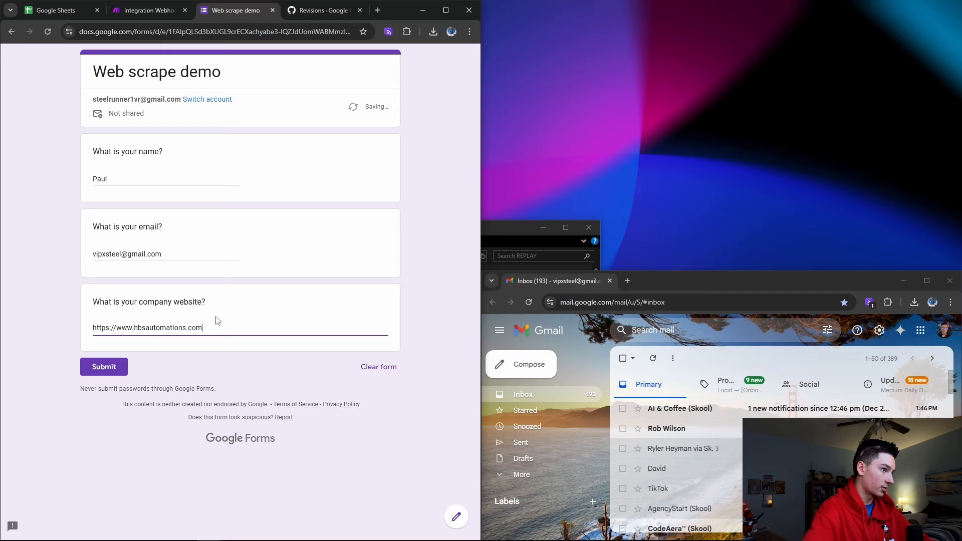
pyautogui.click(104, 366)
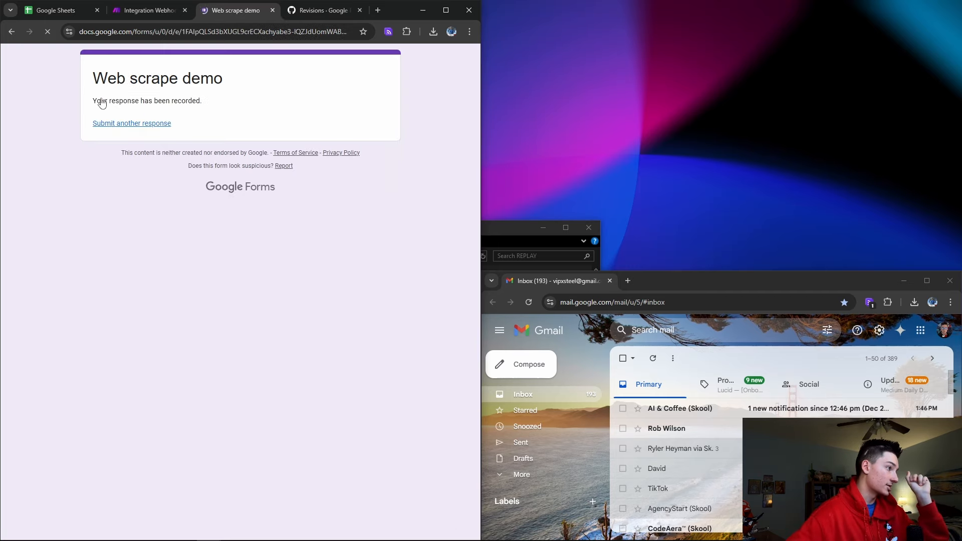
pyautogui.click(145, 10)
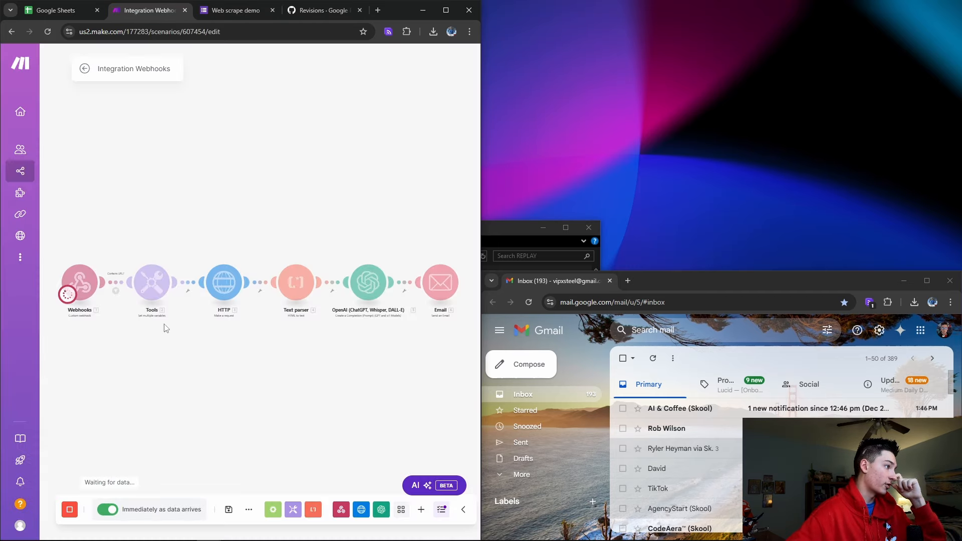
# Reopen the Web scrape demo form, enter the submitter's name and email, and begin typing the website URL
pyautogui.click(236, 10)
pyautogui.click(132, 114)
pyautogui.click(165, 179)
pyautogui.write('Paul')
pyautogui.click(167, 249)
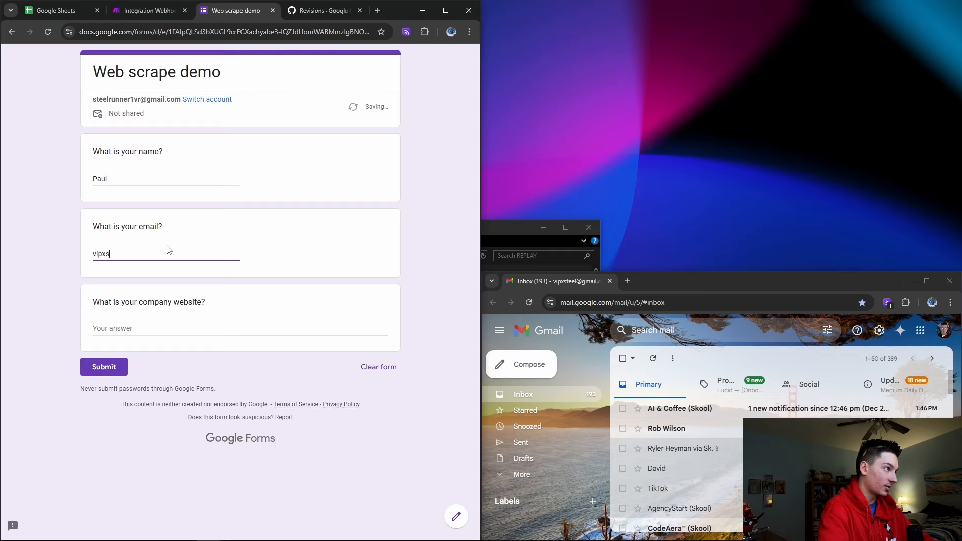
pyautogui.press('Tab')
pyautogui.write('w')
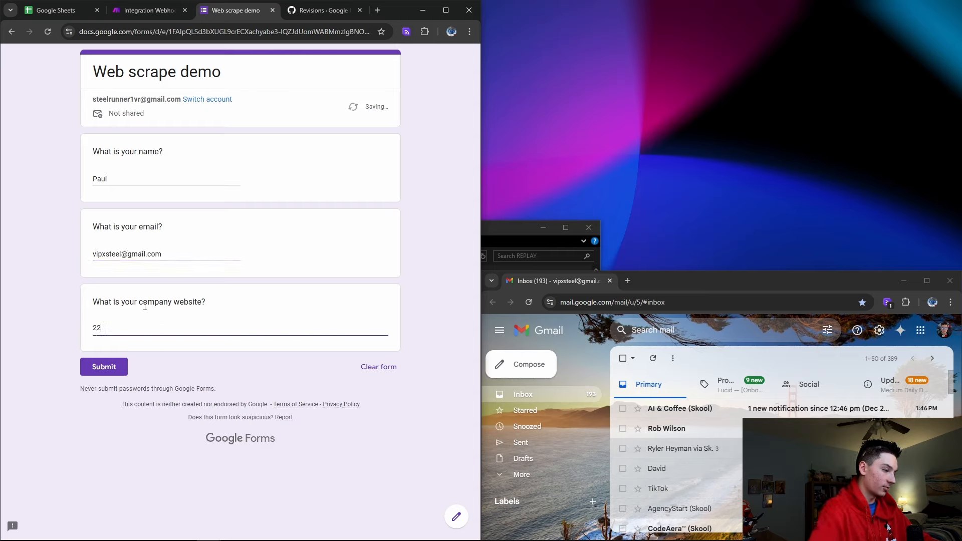
pyautogui.press('BackSpace')
pyautogui.write('ht')
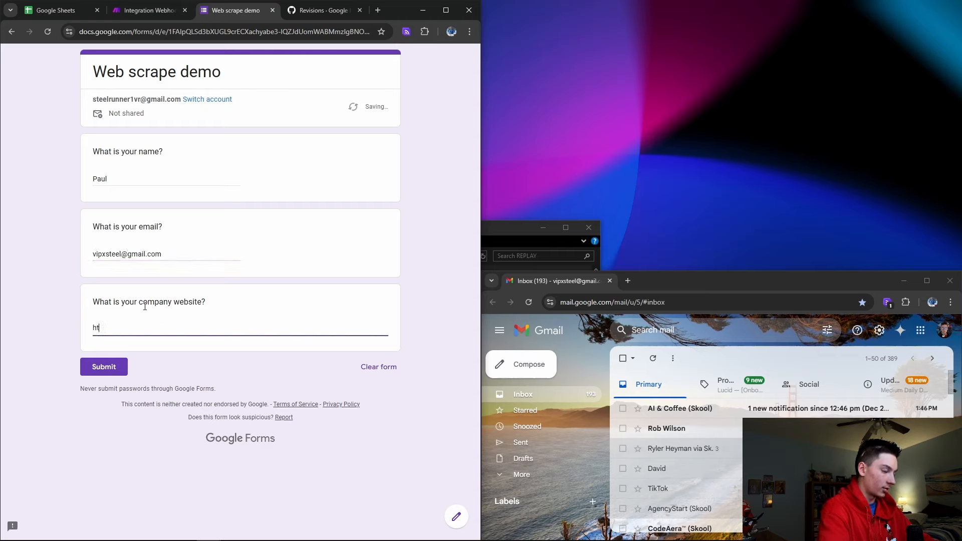
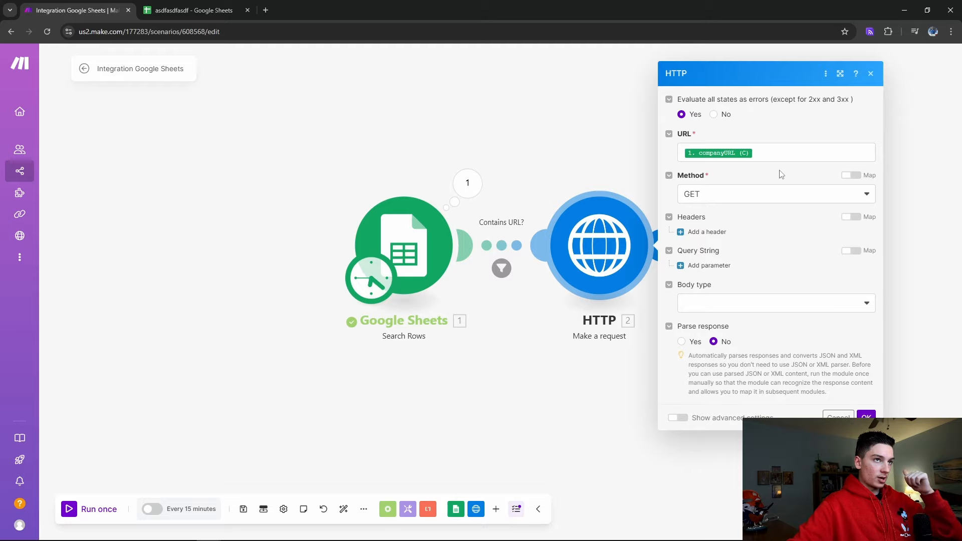
# Check the URL value mapped in the HTTP module, then close the HTTP and Google Sheets settings unchanged
pyautogui.click(782, 153)
pyautogui.click(804, 227)
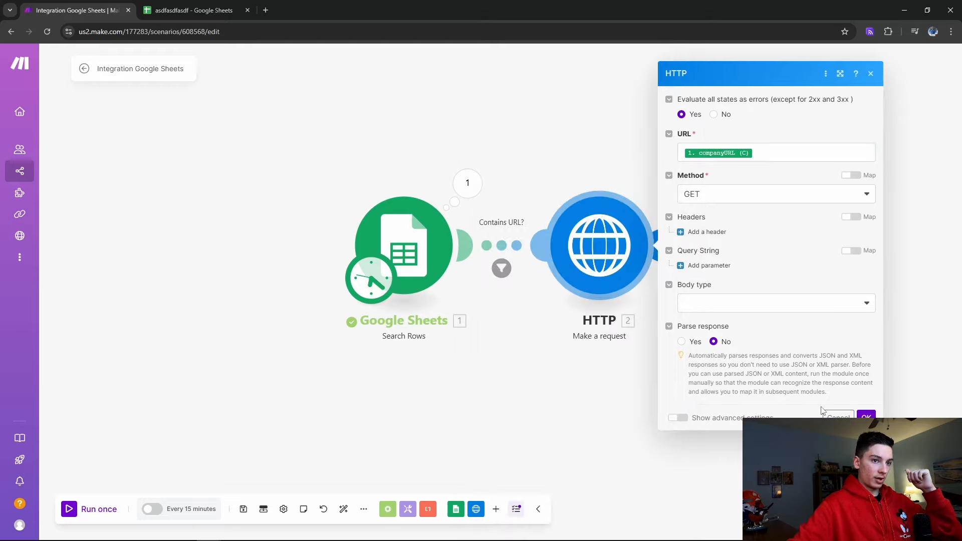
pyautogui.click(837, 416)
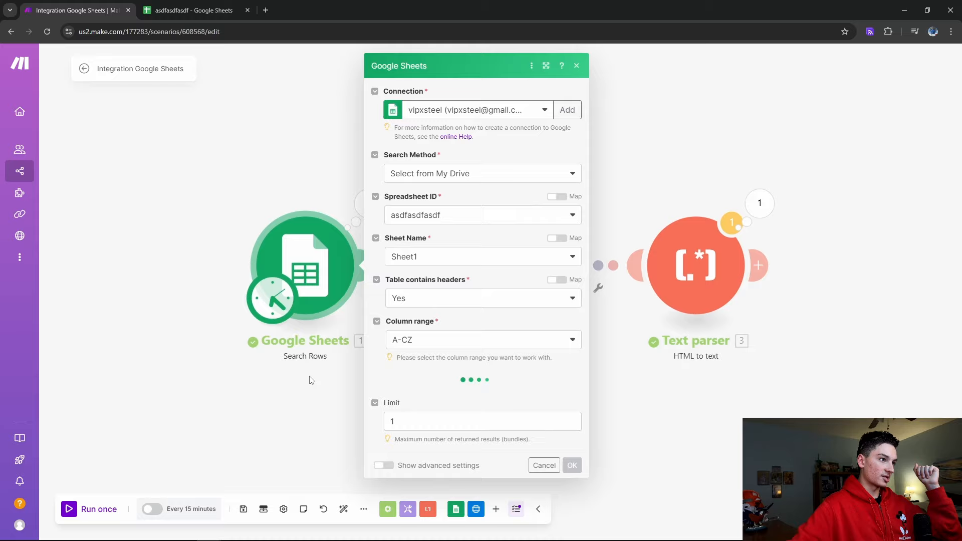
pyautogui.click(189, 407)
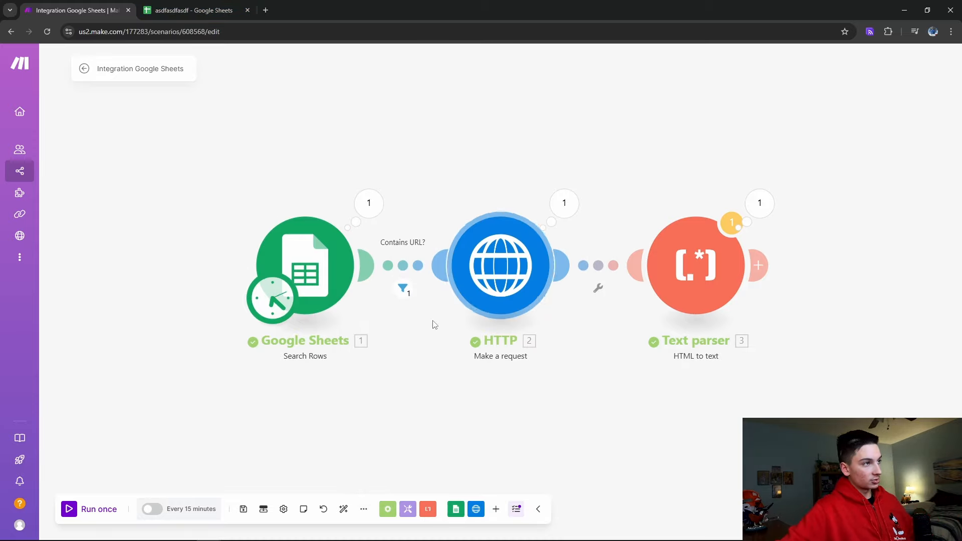
pyautogui.click(371, 218)
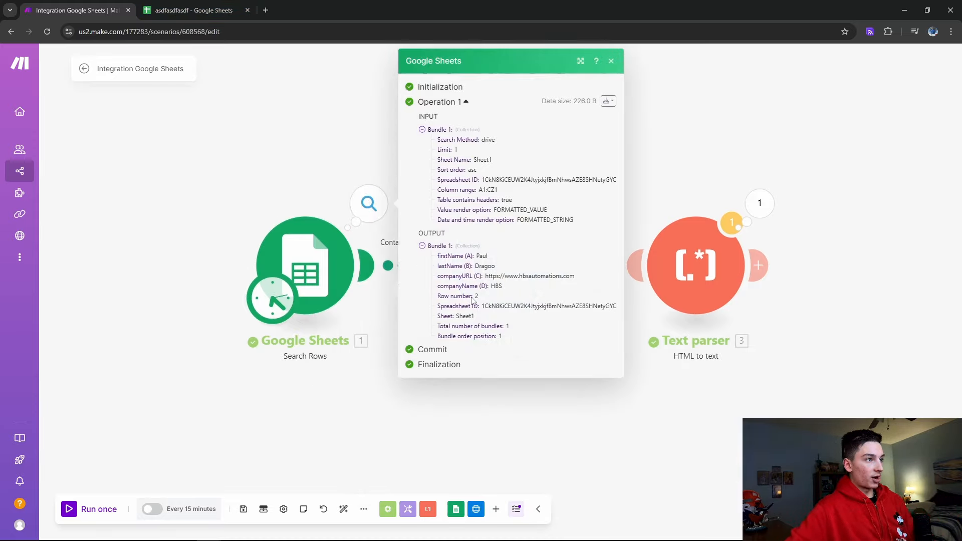
pyautogui.moveTo(437, 258); pyautogui.dragTo(509, 394)
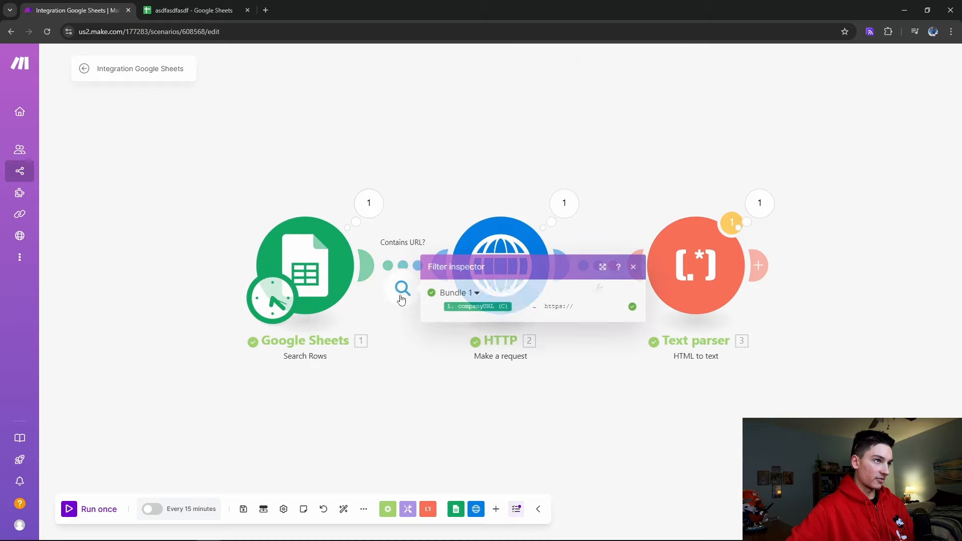
pyautogui.click(696, 266)
pyautogui.click(843, 273)
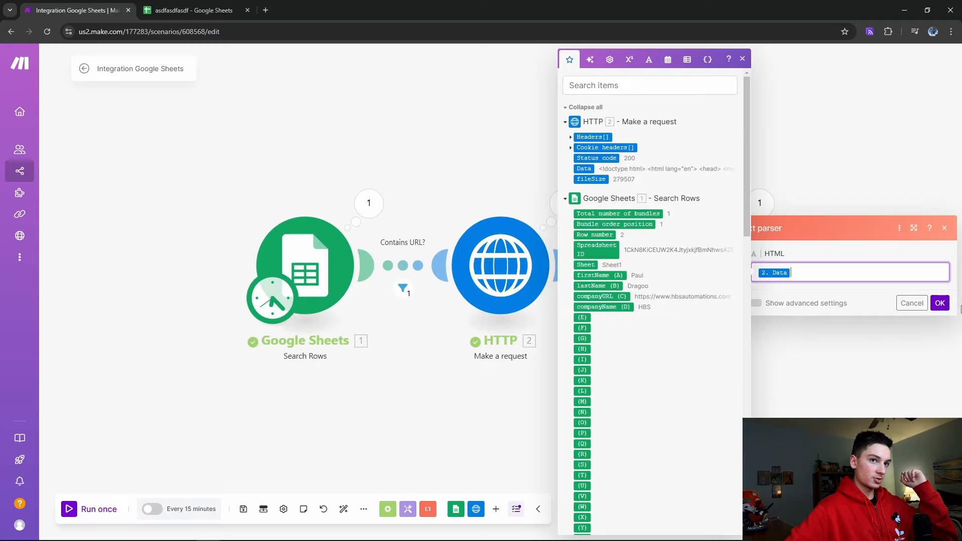
pyautogui.click(939, 303)
pyautogui.click(743, 210)
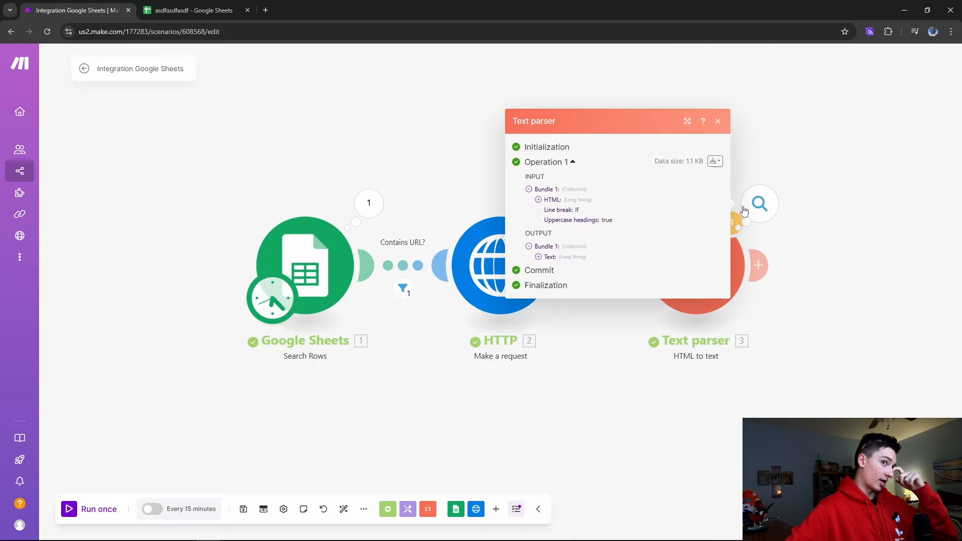
pyautogui.click(537, 245)
pyautogui.scroll(-5, 597, 265)
pyautogui.click(864, 365)
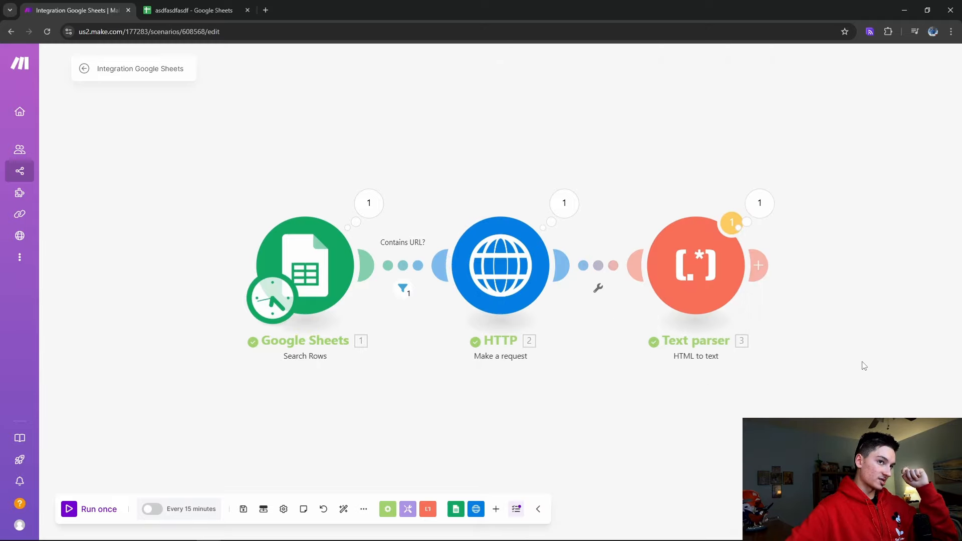
pyautogui.moveTo(864, 365); pyautogui.dragTo(801, 376)
pyautogui.click(194, 10)
pyautogui.click(251, 132)
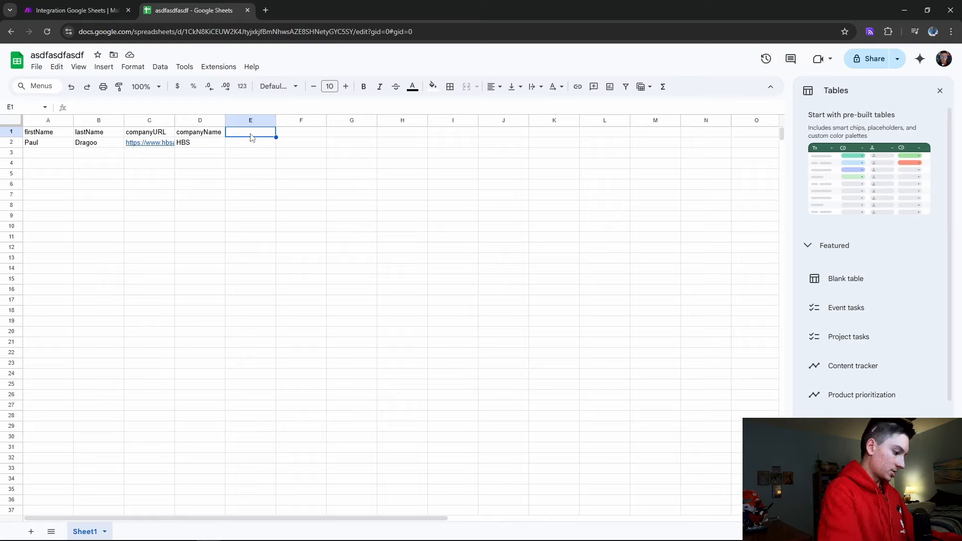
# Enter the header 'icebreaker' in cell E1, then return to the Make scenario
pyautogui.write('lce')
pyautogui.press('BackSpace')
pyautogui.press('BackSpace')
pyautogui.press('BackSpace')
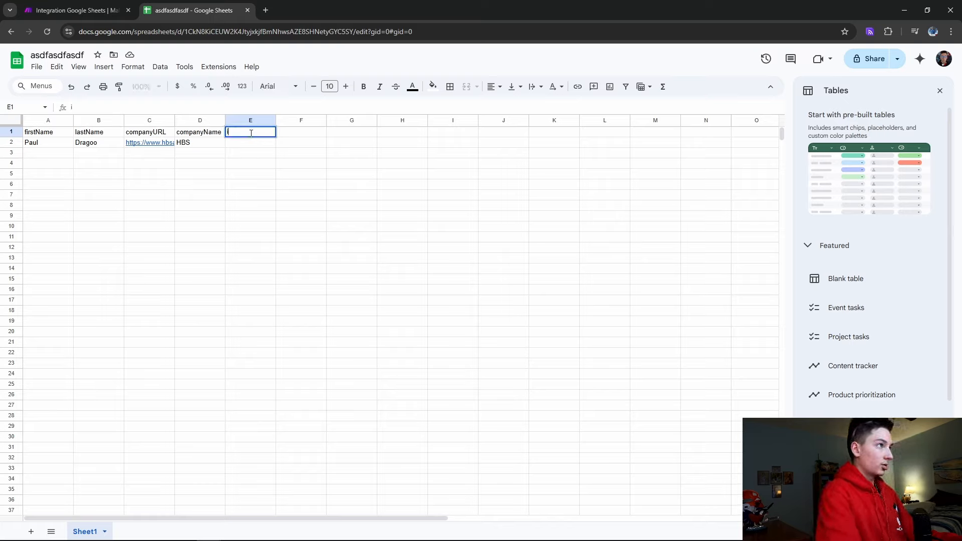
pyautogui.write('icebreaker')
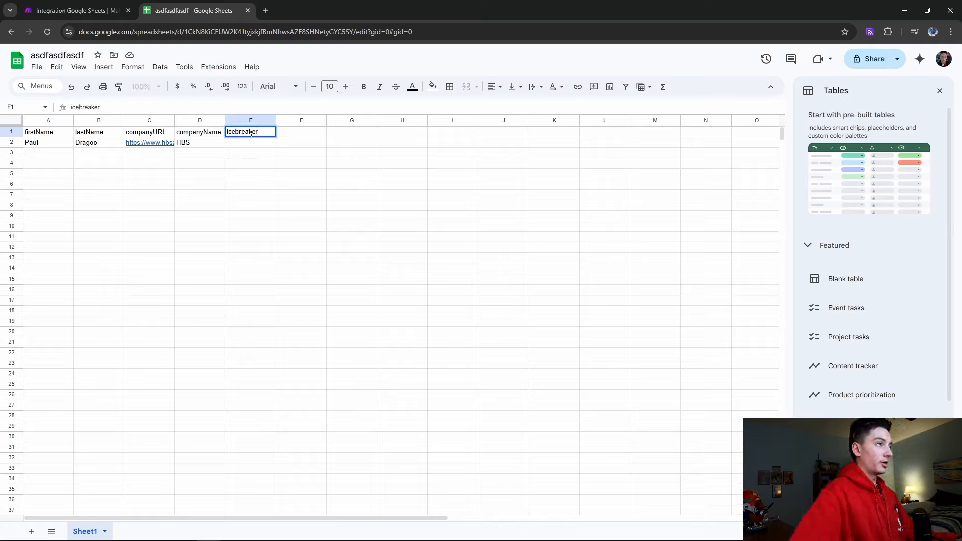
pyautogui.press('Return')
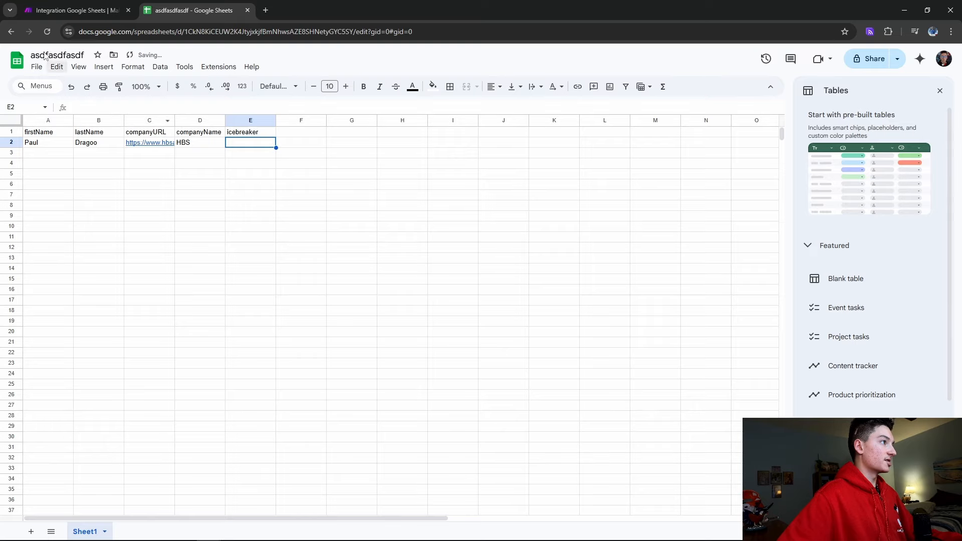
pyautogui.click(60, 6)
pyautogui.moveTo(767, 273); pyautogui.dragTo(652, 246)
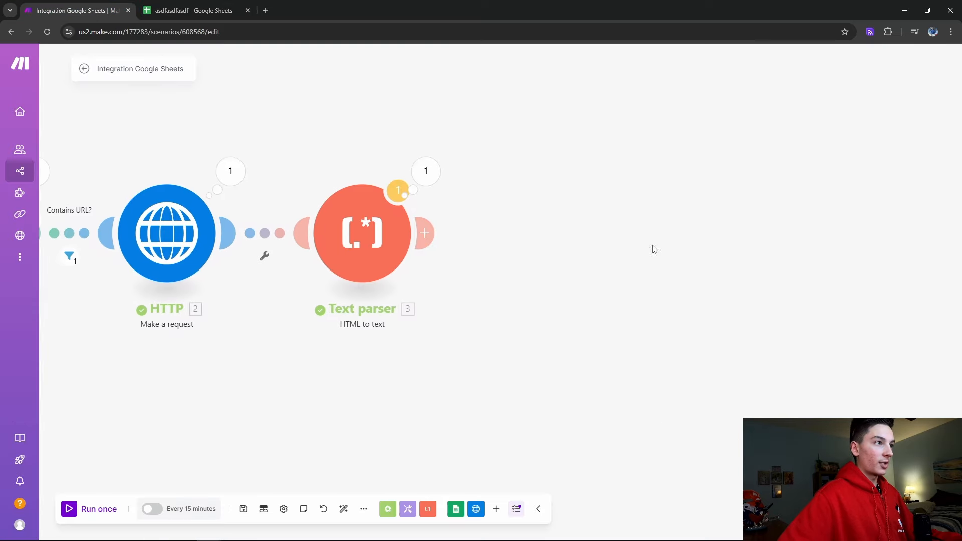
# Add a Google Sheets Update a Row module after the Text parser
pyautogui.doubleClick(576, 215)
pyautogui.moveTo(585, 216); pyautogui.dragTo(608, 255)
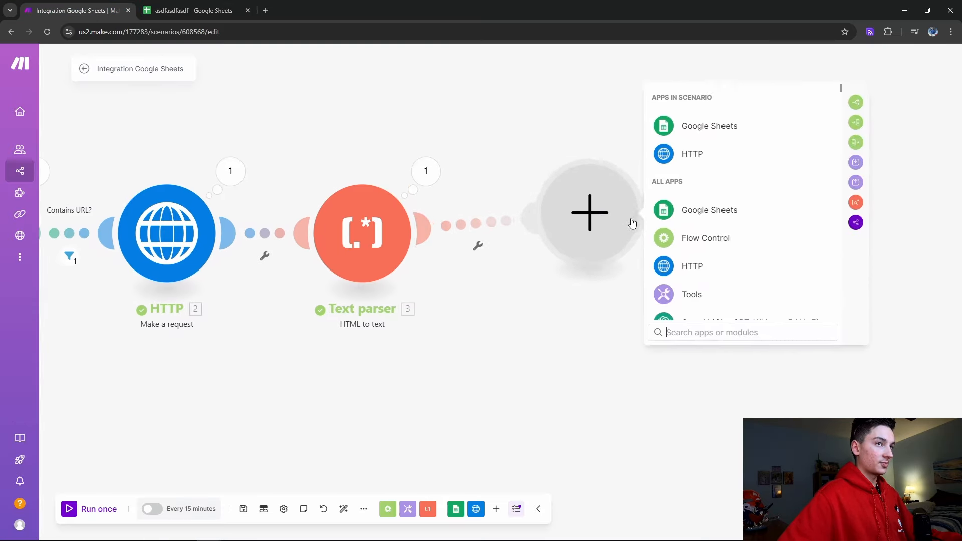
pyautogui.click(679, 231)
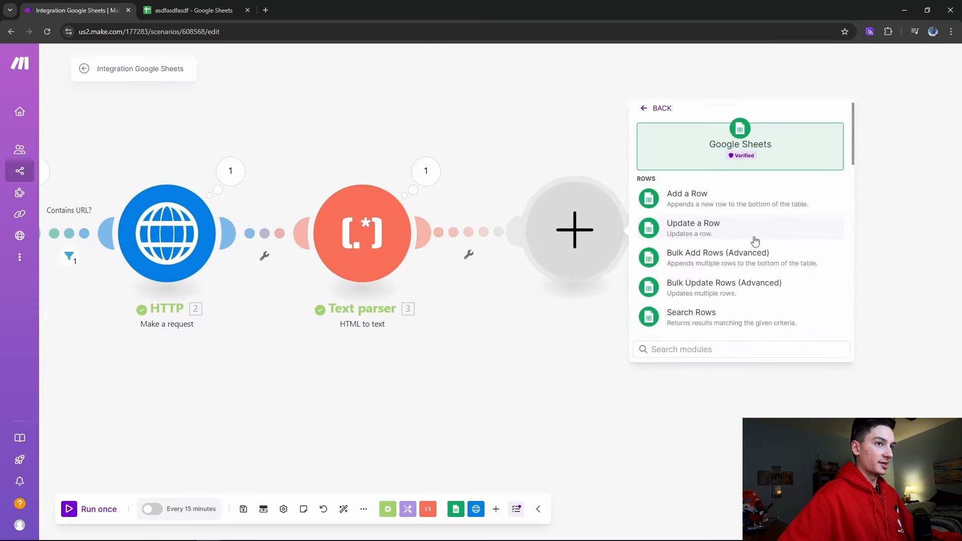
pyautogui.click(722, 234)
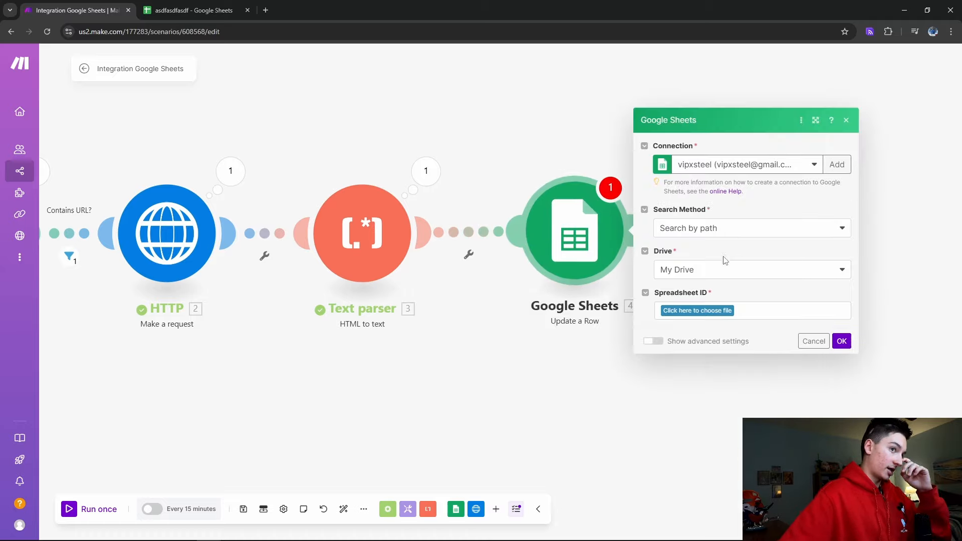
# Point Update a Row at Sheet1 of asdfasdfasdf, mapping Row number from Search Rows
pyautogui.click(701, 312)
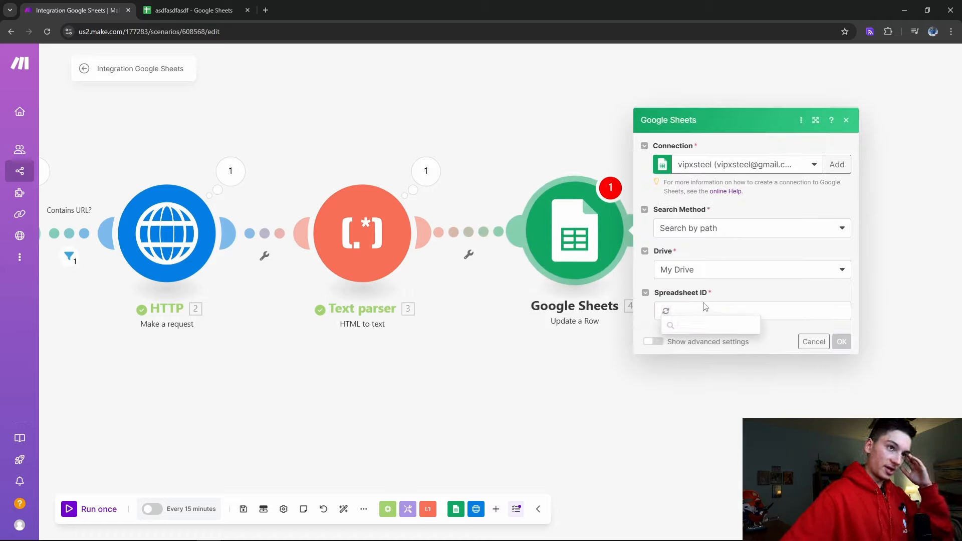
pyautogui.click(700, 446)
pyautogui.click(694, 331)
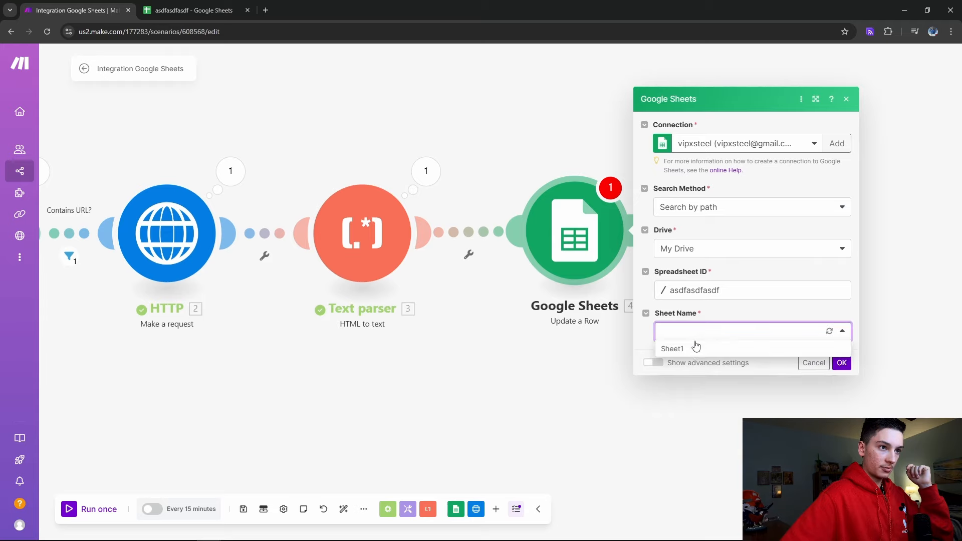
pyautogui.click(696, 347)
pyautogui.click(702, 337)
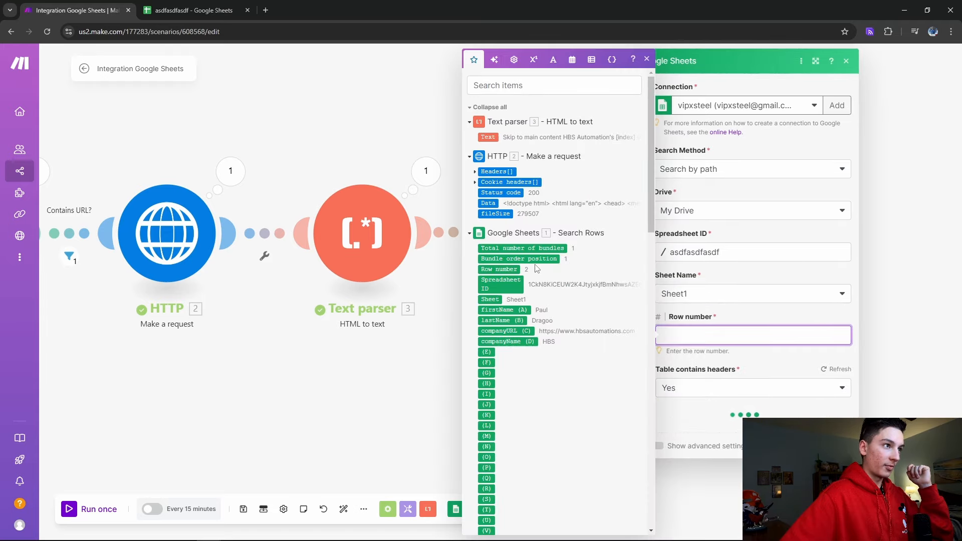
pyautogui.click(506, 270)
pyautogui.scroll(-4, 698, 437)
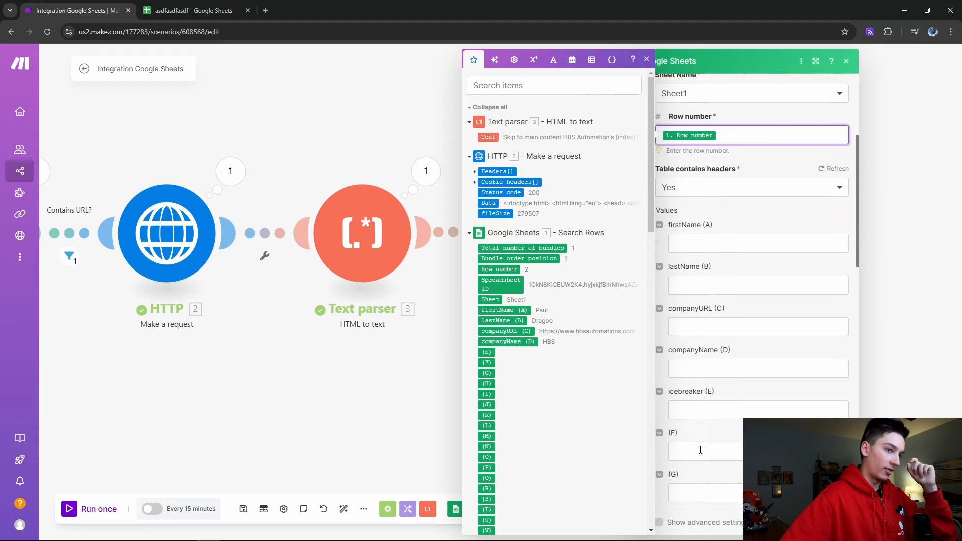
pyautogui.click(729, 417)
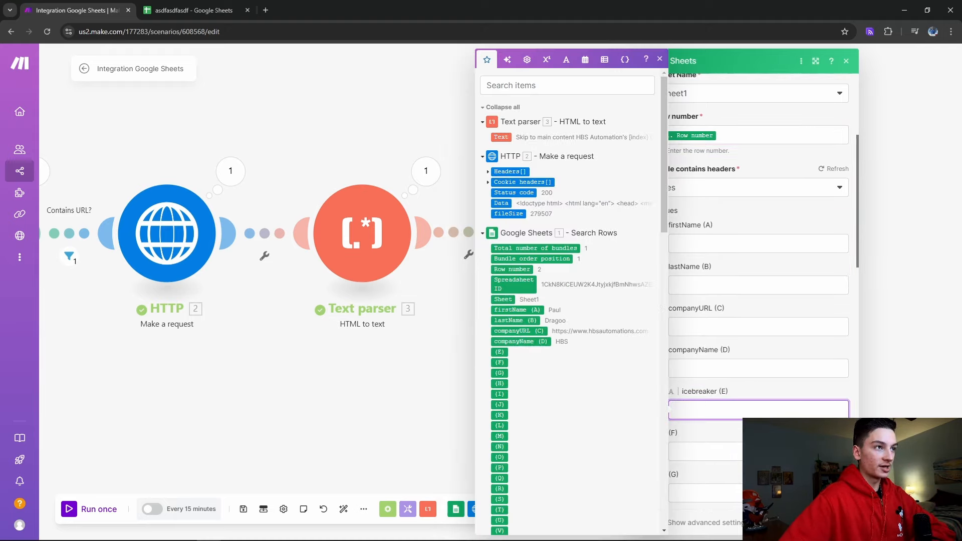
pyautogui.click(457, 395)
# Unlink the Update a Row module, move it aside, and start a new module after Text parser
pyautogui.rightClick(453, 232)
pyautogui.click(479, 259)
pyautogui.moveTo(575, 231); pyautogui.dragTo(820, 360)
pyautogui.moveTo(452, 351); pyautogui.dragTo(586, 371)
pyautogui.click(558, 253)
pyautogui.scroll(-1, 778, 255)
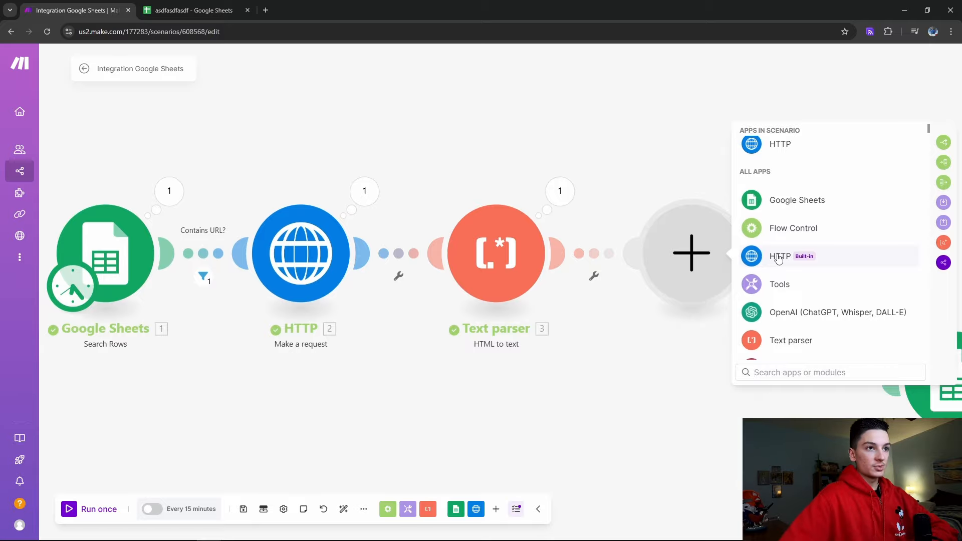
# Choose OpenAI (ChatGPT, Whisper, DALL-E) for the new module, briefly checking make.com's Scenarios list in another tab
pyautogui.scroll(-1, 779, 265)
pyautogui.click(779, 273)
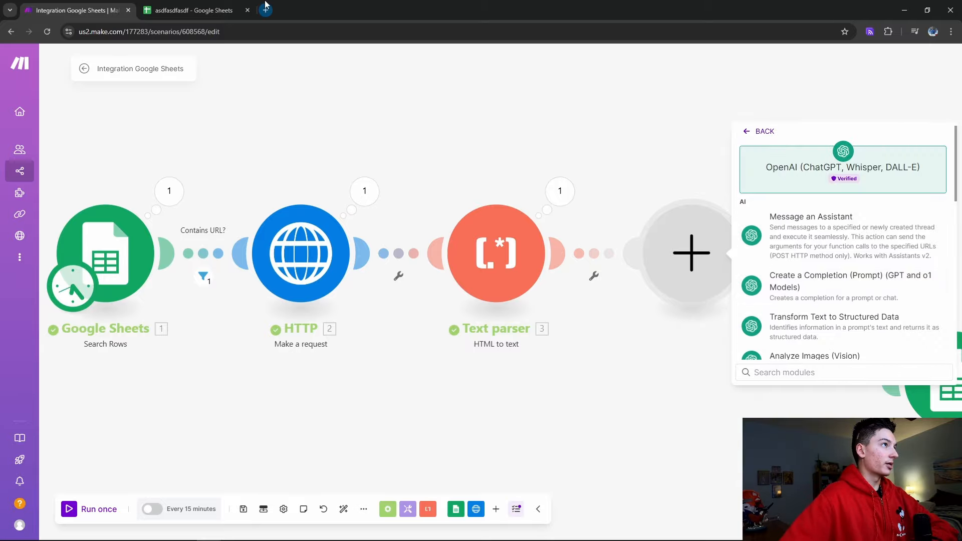
pyautogui.click(265, 10)
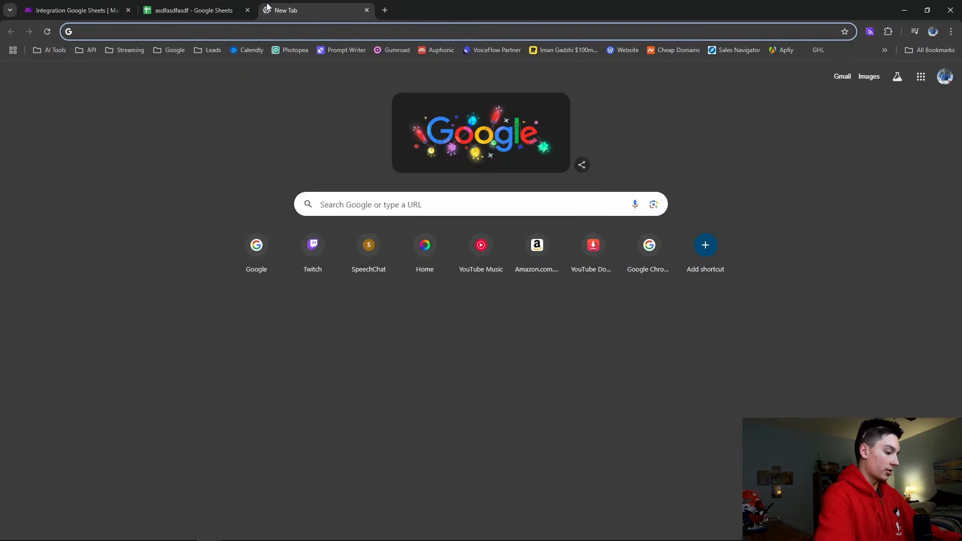
pyautogui.write('make')
pyautogui.press('Return')
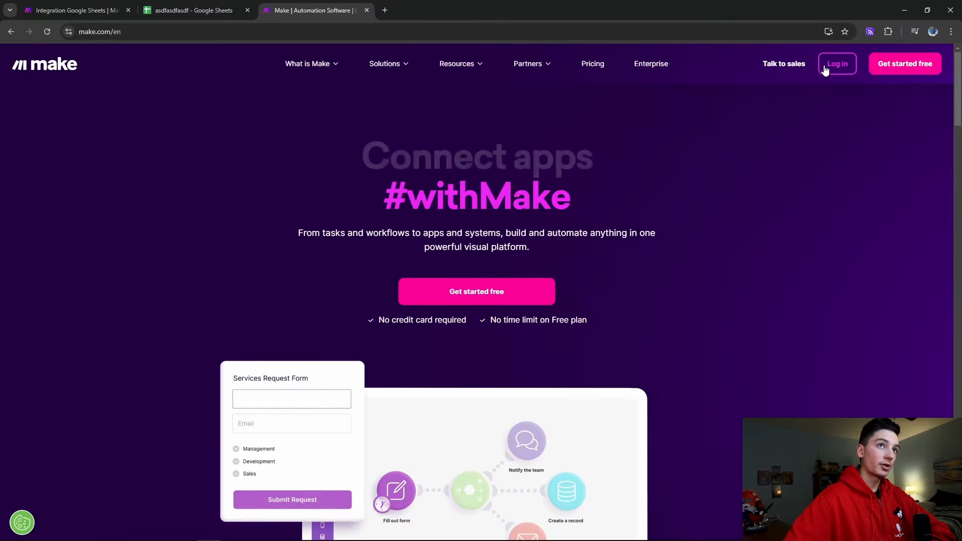
pyautogui.click(834, 63)
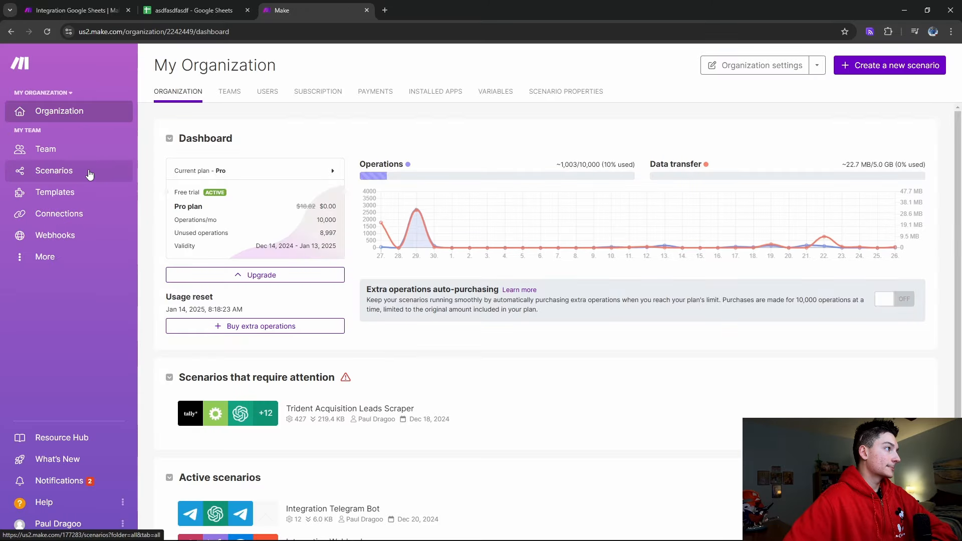
pyautogui.click(86, 171)
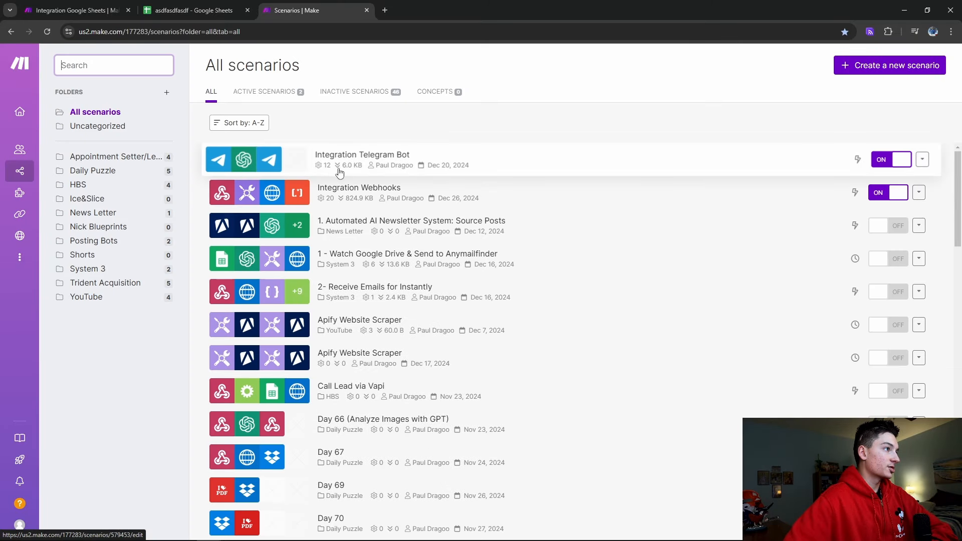
pyautogui.scroll(-4, 331, 201)
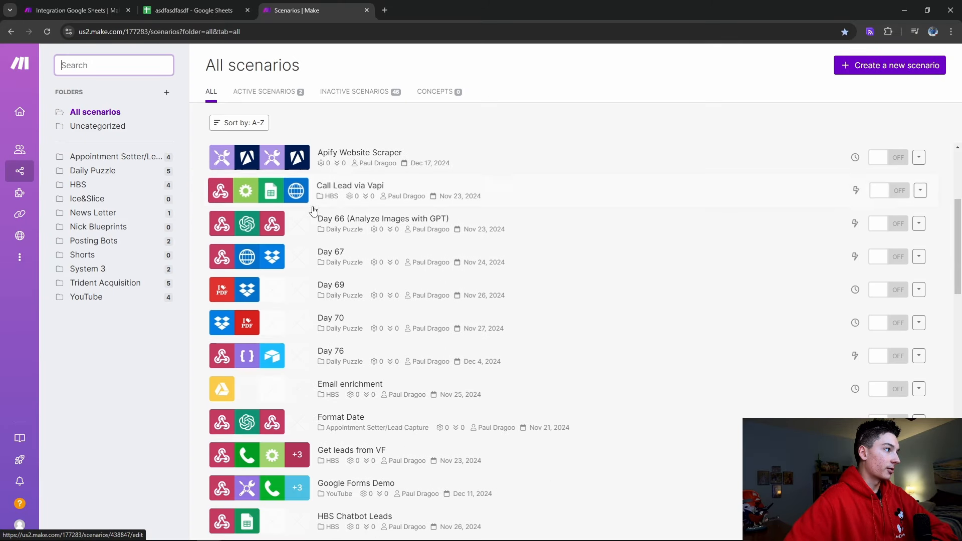
pyautogui.click(366, 10)
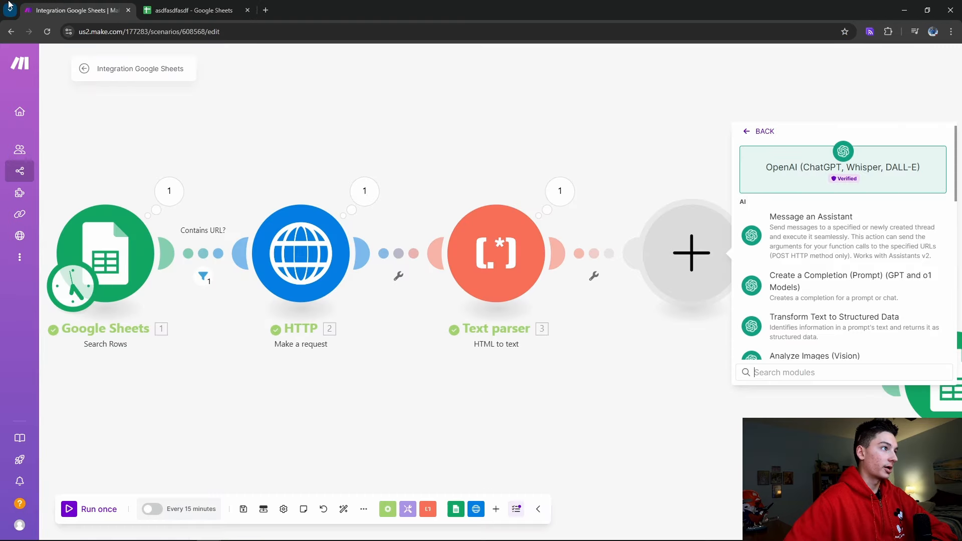
# Make the OpenAI module Create a Completion using the gpt-4o model
pyautogui.click(842, 287)
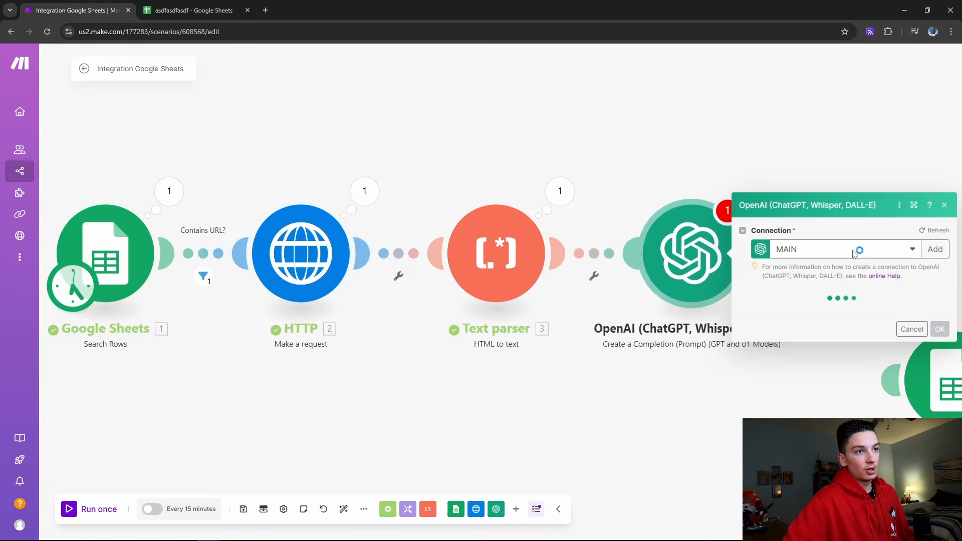
pyautogui.click(852, 211)
pyautogui.click(832, 250)
# Add a Developer / System message asking for a personalized icebreaker from a company's webscrape
pyautogui.click(787, 249)
pyautogui.click(852, 281)
pyautogui.click(822, 303)
pyautogui.click(806, 322)
pyautogui.write('Your job is to take ')
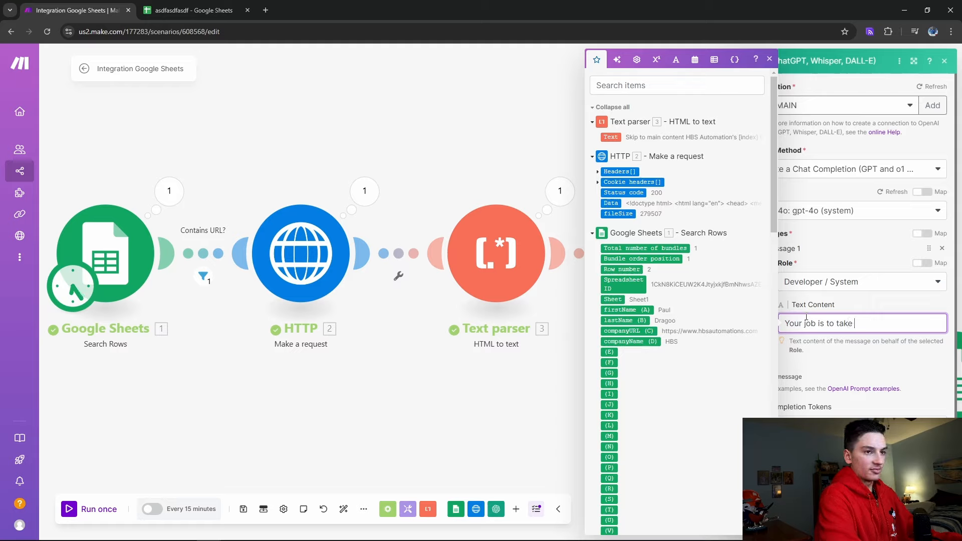
pyautogui.write('a')
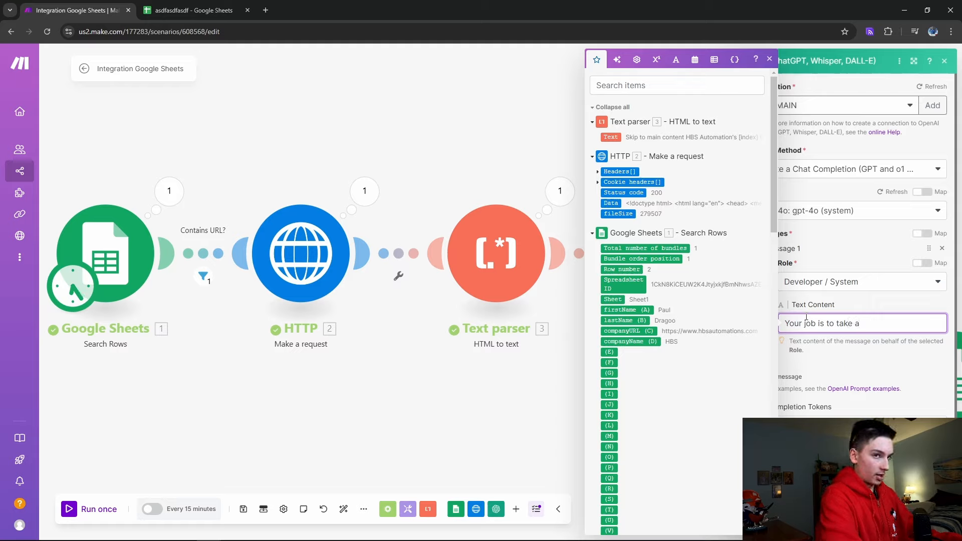
pyautogui.write(" webscrape from a company's website and make a personalized icebreaker that end")
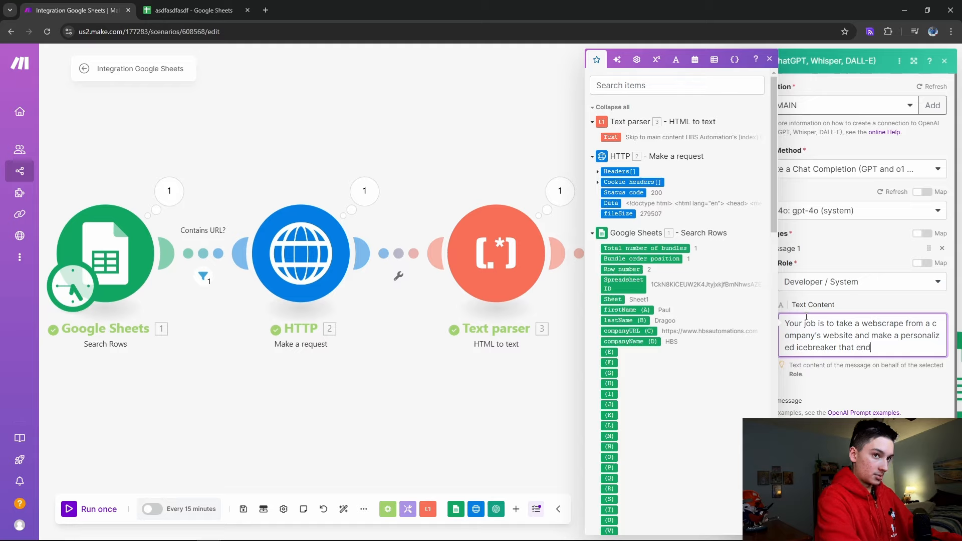
pyautogui.write('s in some form a')
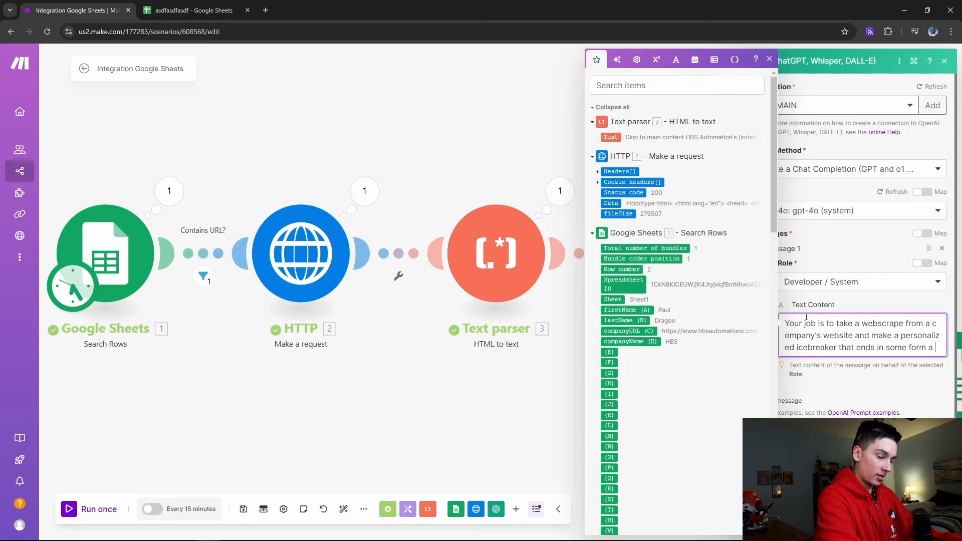
pyautogui.press('BackSpace')
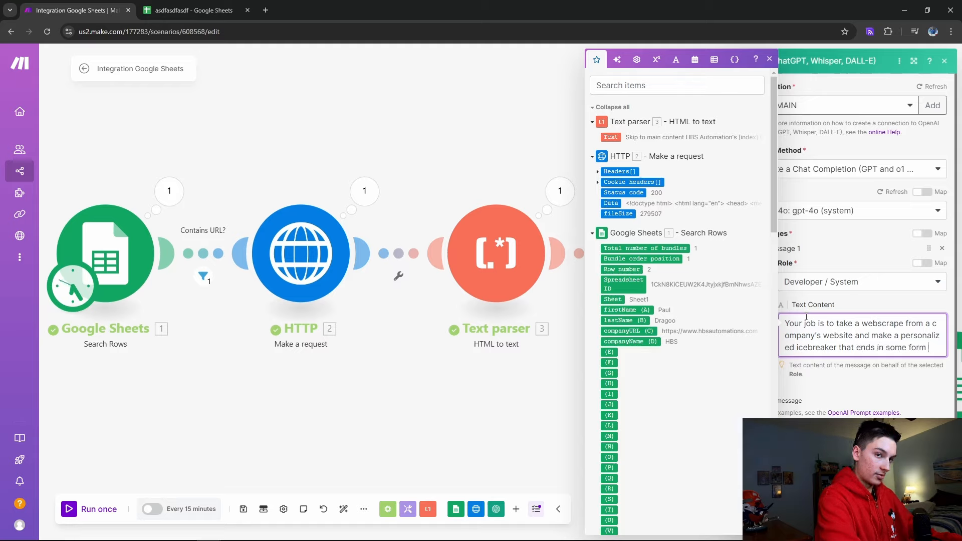
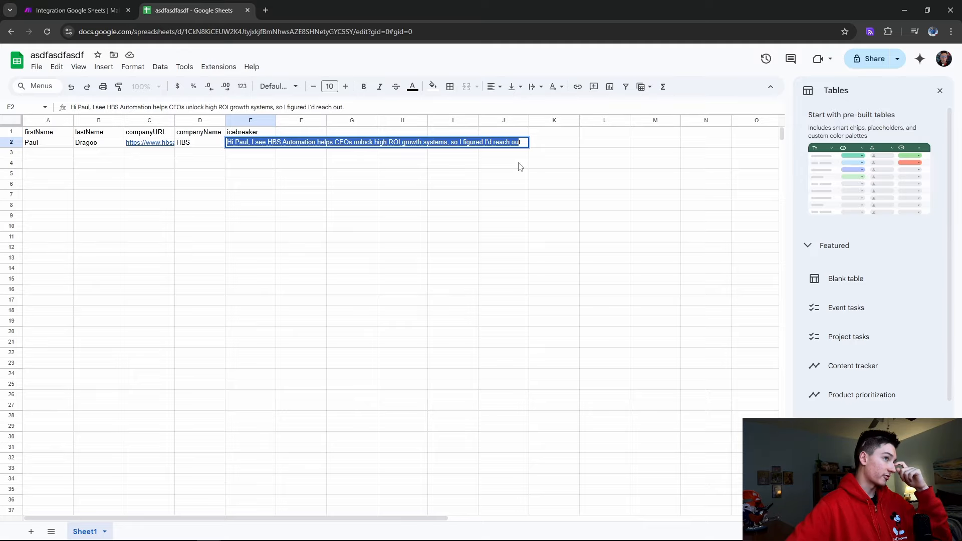
# Commit the icebreaker text in cell E2 of the lead sheet
pyautogui.moveTo(203, 152); pyautogui.dragTo(206, 158)
pyautogui.click(289, 177)
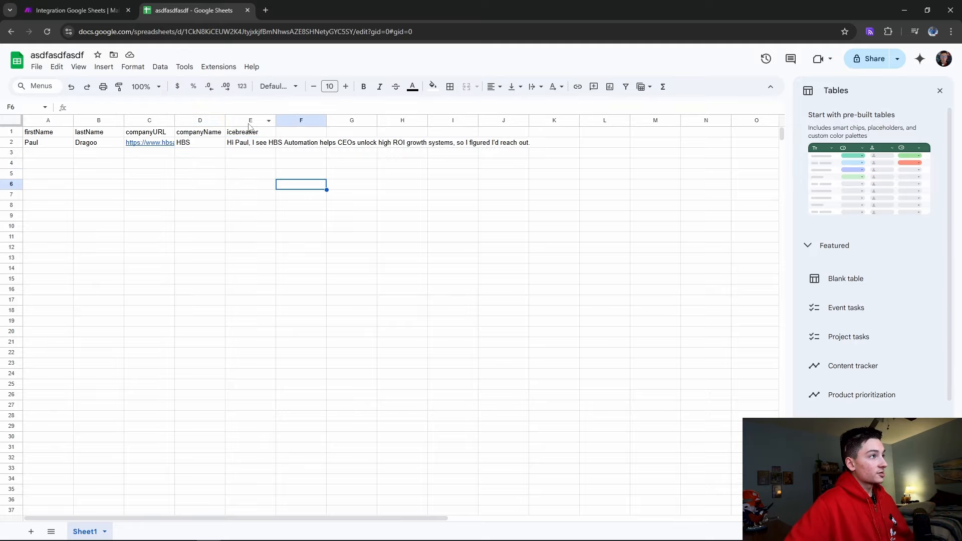
pyautogui.moveTo(250, 132); pyautogui.dragTo(263, 234)
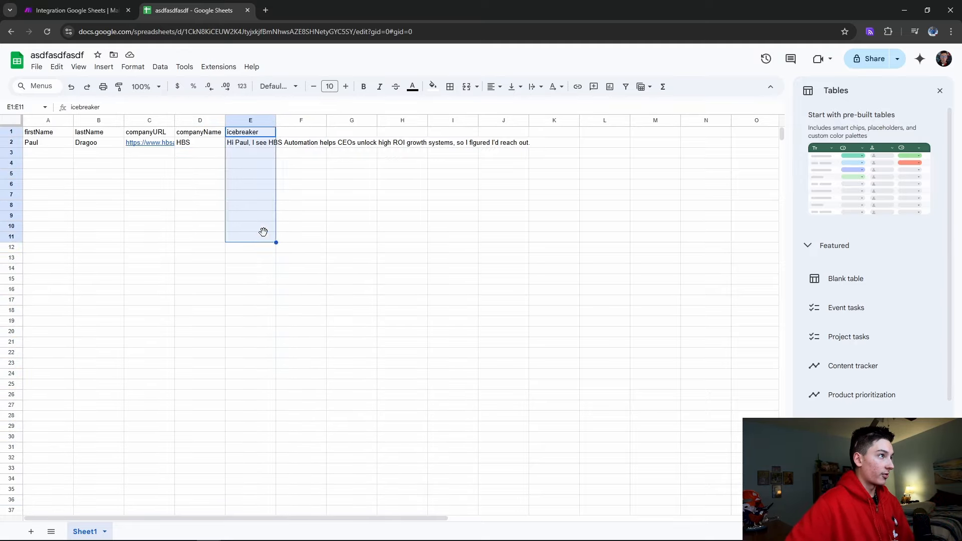
pyautogui.click(262, 234)
# Return to Make and show the Search Rows module's output bundle from row 2
pyautogui.click(103, 5)
pyautogui.click(192, 208)
pyautogui.click(188, 11)
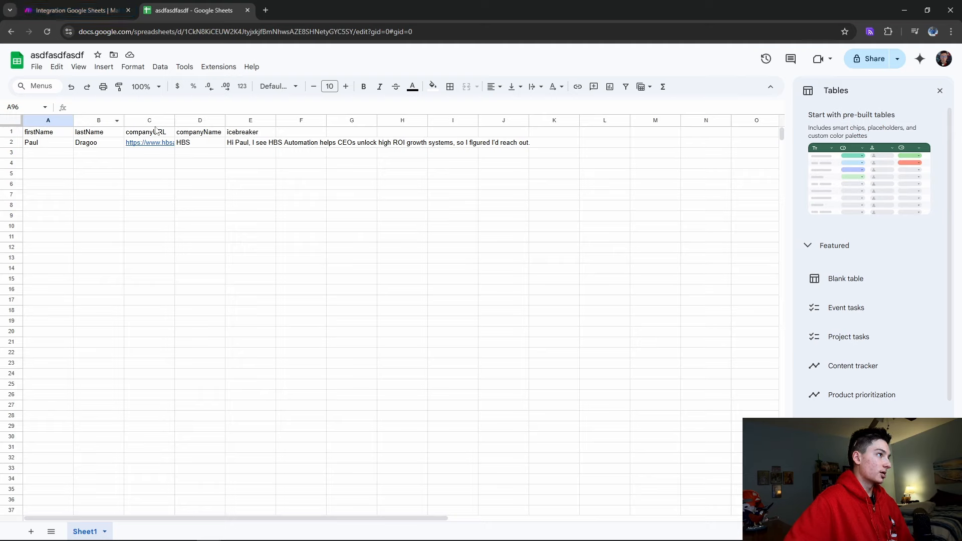
pyautogui.click(80, 10)
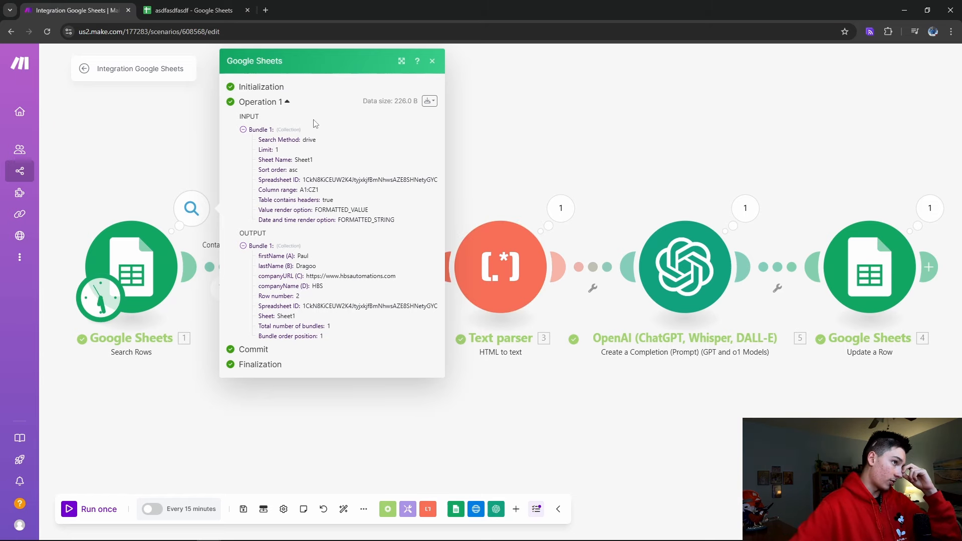
# Add an Instantly 'Add a Lead to a Campaign' module after the Update a Row step
pyautogui.click(433, 61)
pyautogui.click(266, 10)
pyautogui.click(75, 10)
pyautogui.click(929, 267)
pyautogui.write('instantly')
pyautogui.click(686, 313)
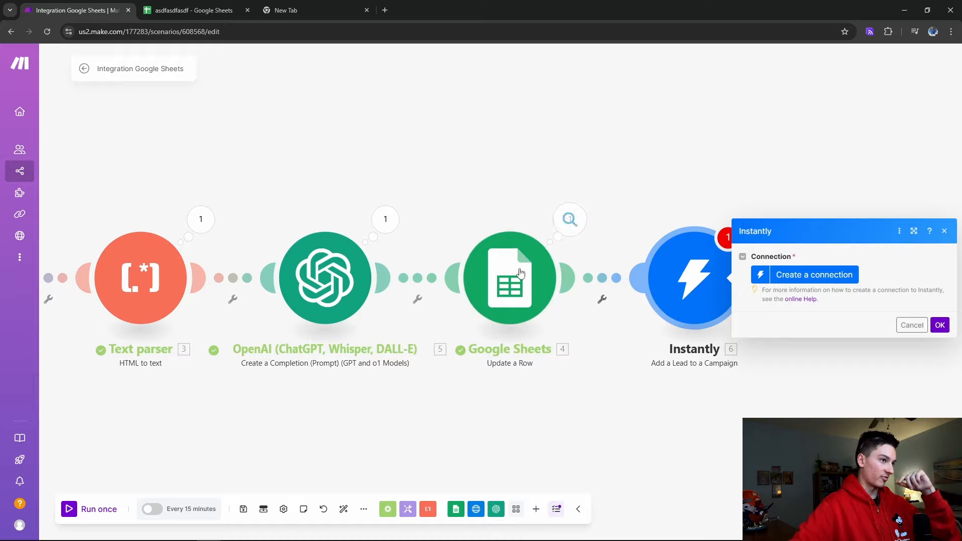
# Delete the Instantly module from the scenario
pyautogui.moveTo(635, 390); pyautogui.dragTo(521, 351)
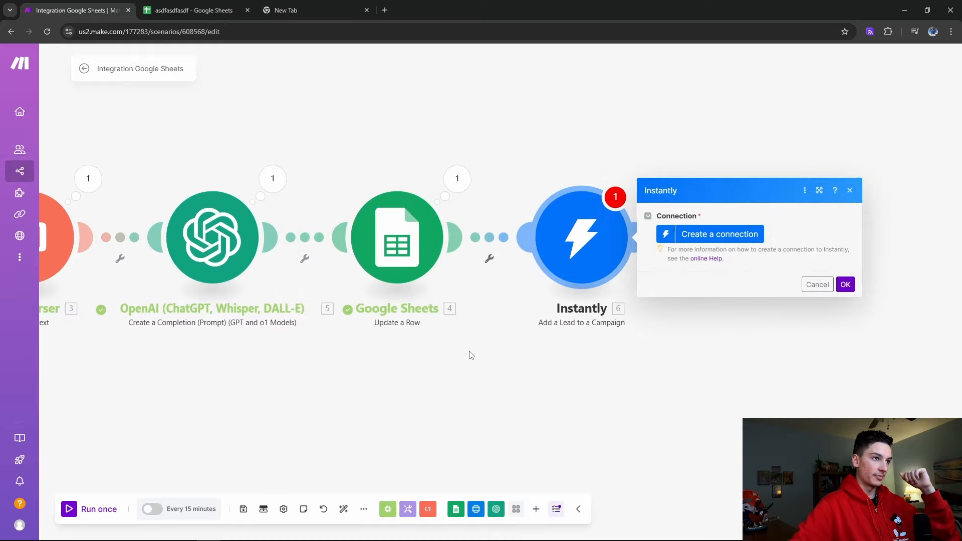
pyautogui.rightClick(586, 250)
pyautogui.click(630, 373)
# Add a 'Contacted' header in cell F1 of the lead spreadsheet
pyautogui.click(194, 10)
pyautogui.click(302, 132)
pyautogui.write('Contacted')
pyautogui.press('Return')
# Enter No in the Contacted cell F2, then bring the Make scenario back
pyautogui.doubleClick(324, 143)
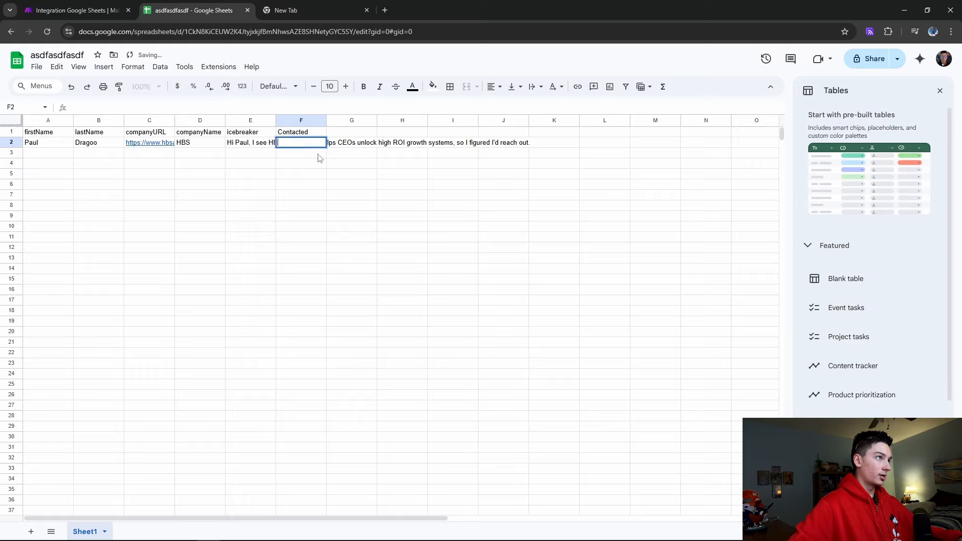
pyautogui.press('Menu')
pyautogui.press('Escape')
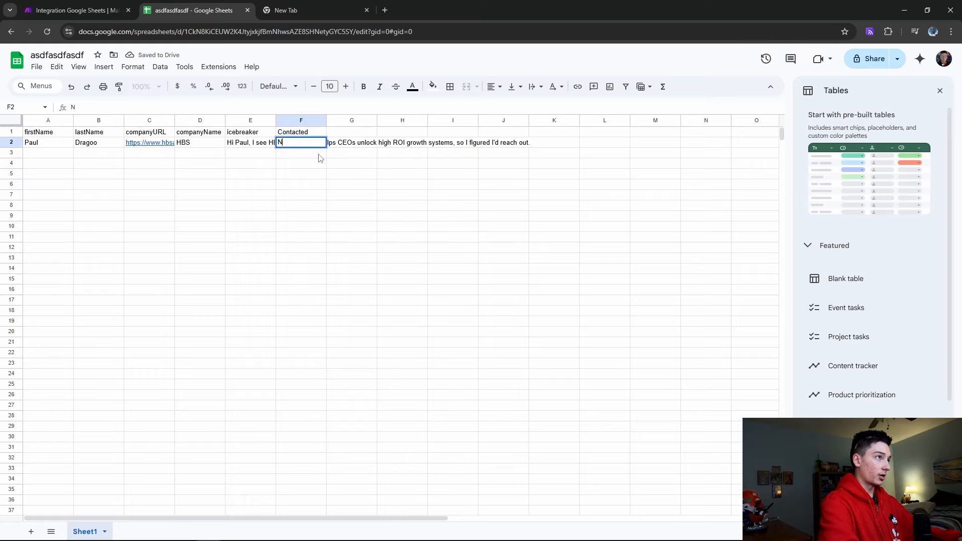
pyautogui.write('No')
pyautogui.click(403, 184)
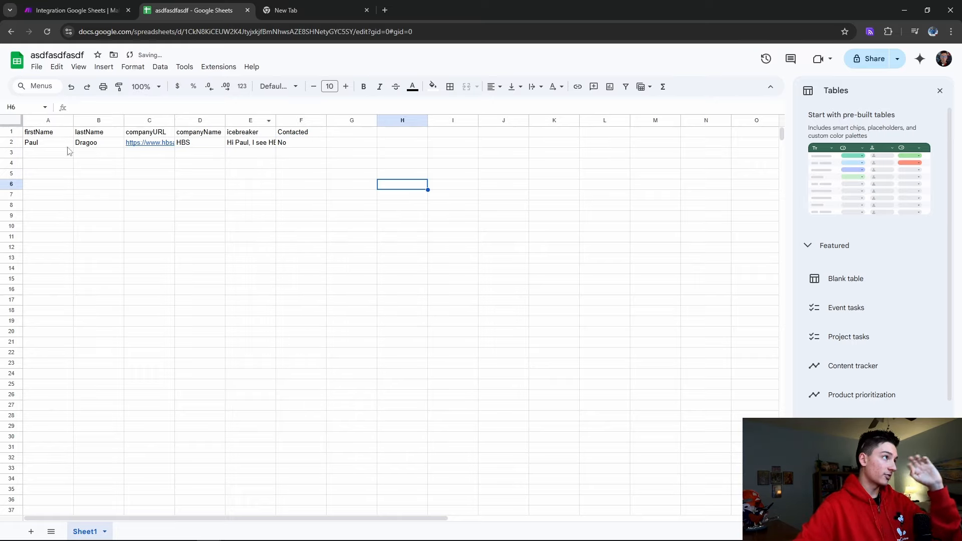
pyautogui.click(47, 143)
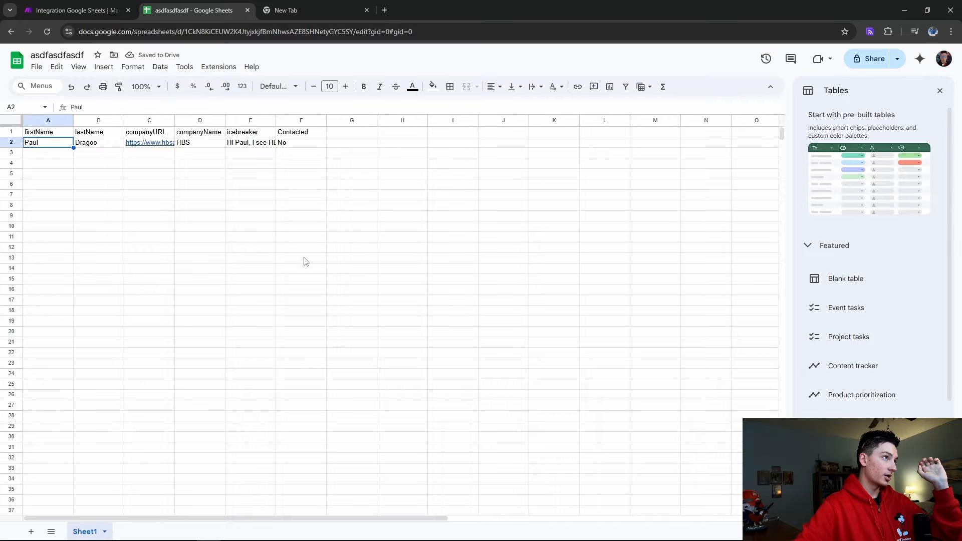
pyautogui.scroll(-5, 301, 490)
pyautogui.scroll(5, 271, 426)
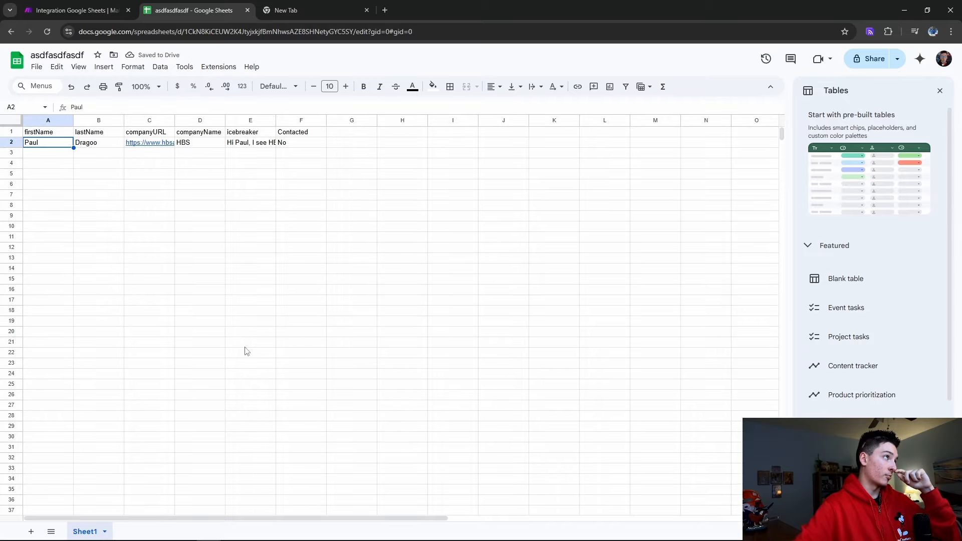
pyautogui.click(75, 10)
pyautogui.click(304, 258)
# Unlink OpenAI from Update a Row and make the empty module an Email 'Send an Email'
pyautogui.click(325, 268)
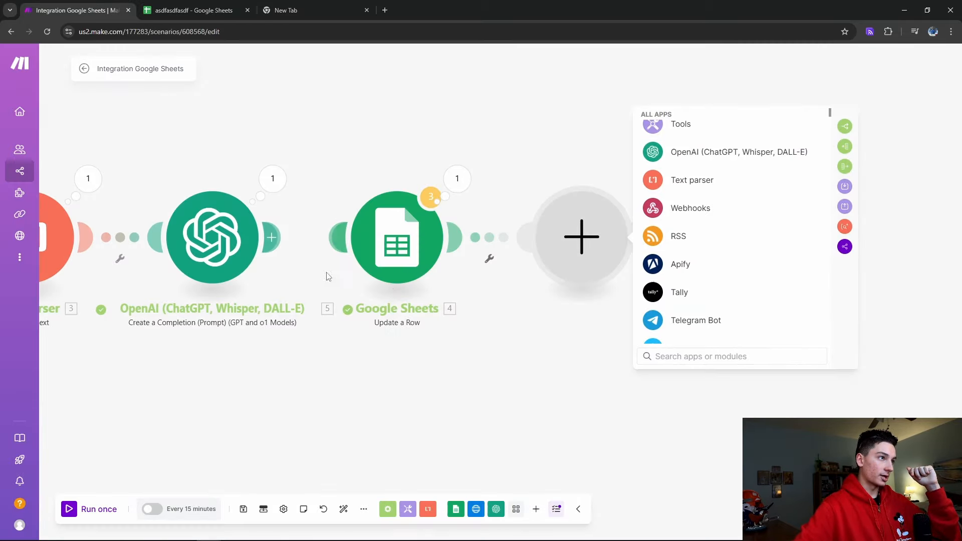
pyautogui.rightClick(609, 219)
pyautogui.click(731, 356)
pyautogui.write('email')
pyautogui.click(682, 133)
pyautogui.click(702, 208)
# Pick the sending mail connection and add a recipient field to the Email module
pyautogui.click(749, 104)
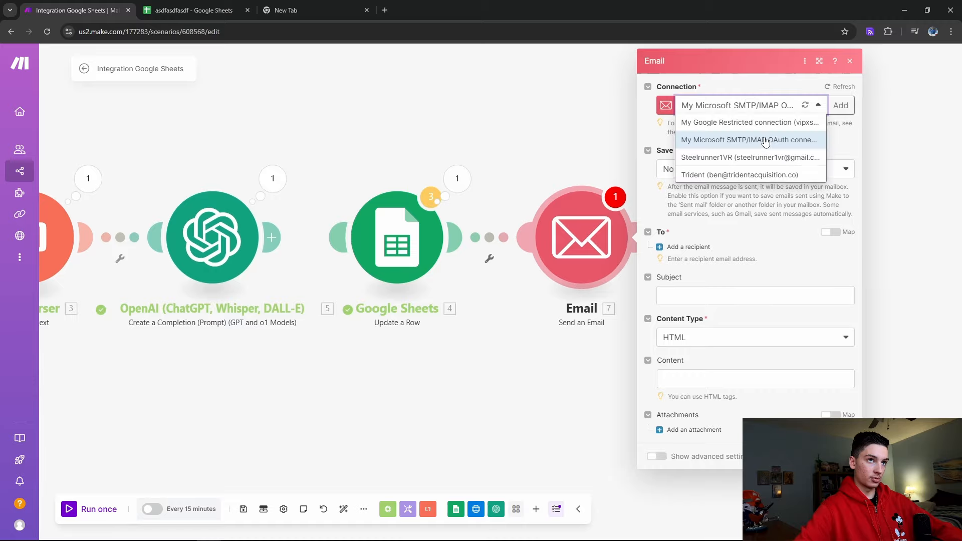
pyautogui.click(766, 157)
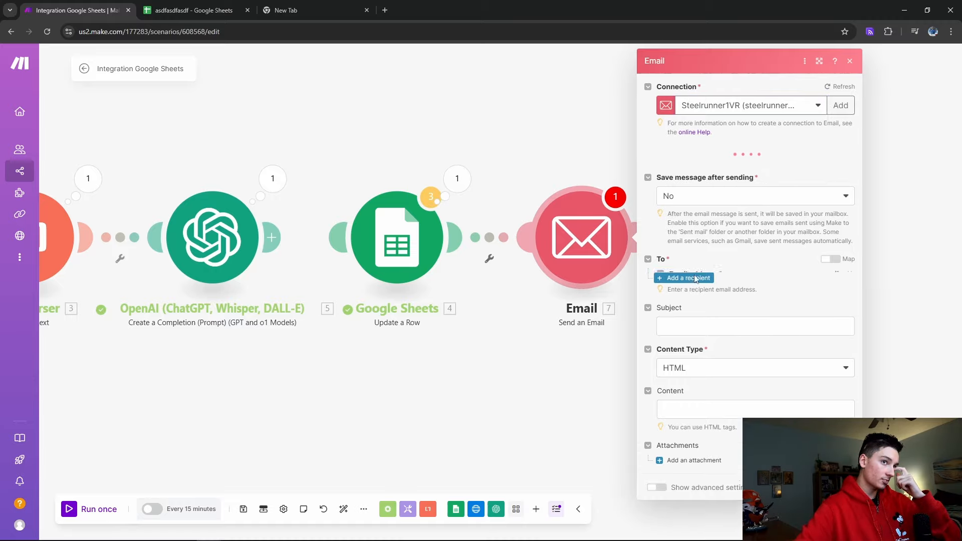
pyautogui.click(687, 274)
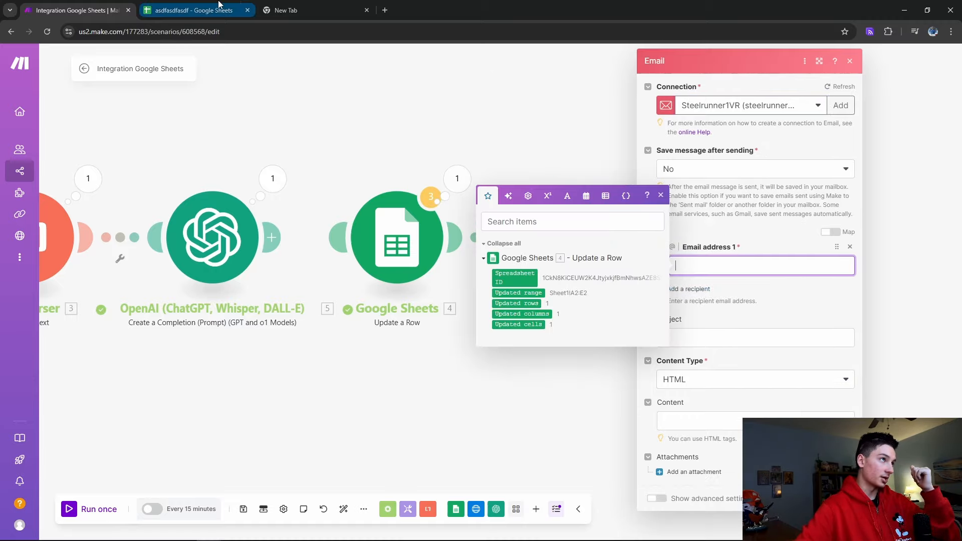
pyautogui.click(193, 10)
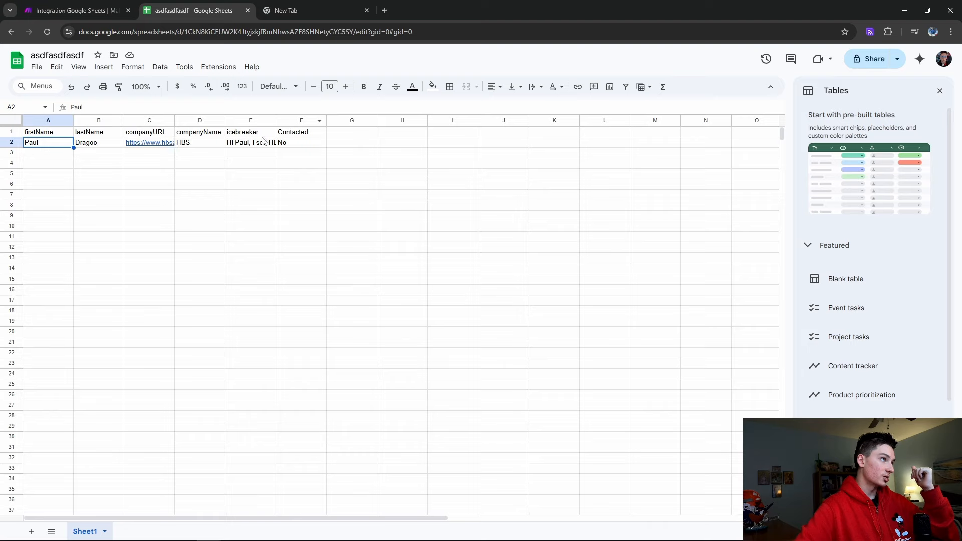
# Rename the F1 header to 'email' and put the 'Contacted' header in G1
pyautogui.click(287, 133)
pyautogui.moveTo(295, 122); pyautogui.dragTo(340, 122)
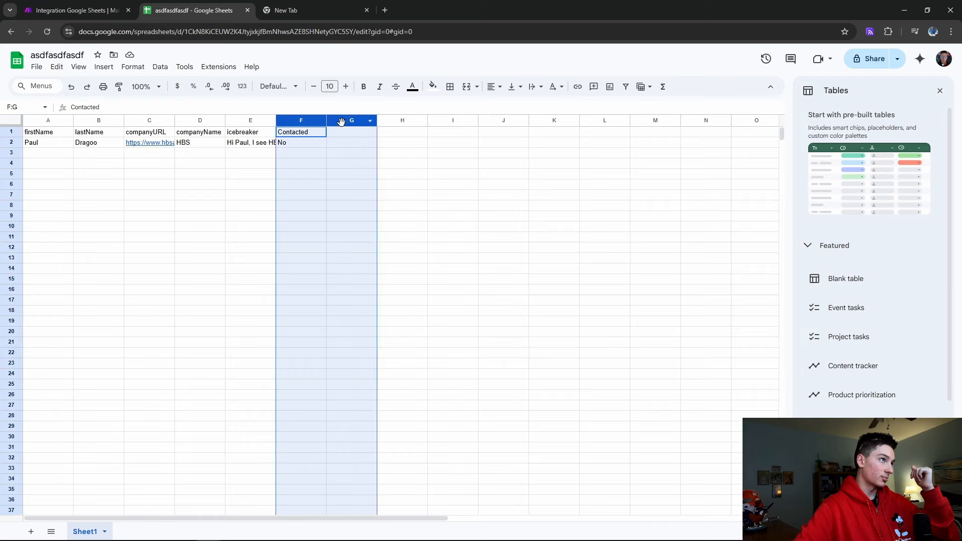
pyautogui.click(322, 144)
pyautogui.click(337, 132)
pyautogui.write('C')
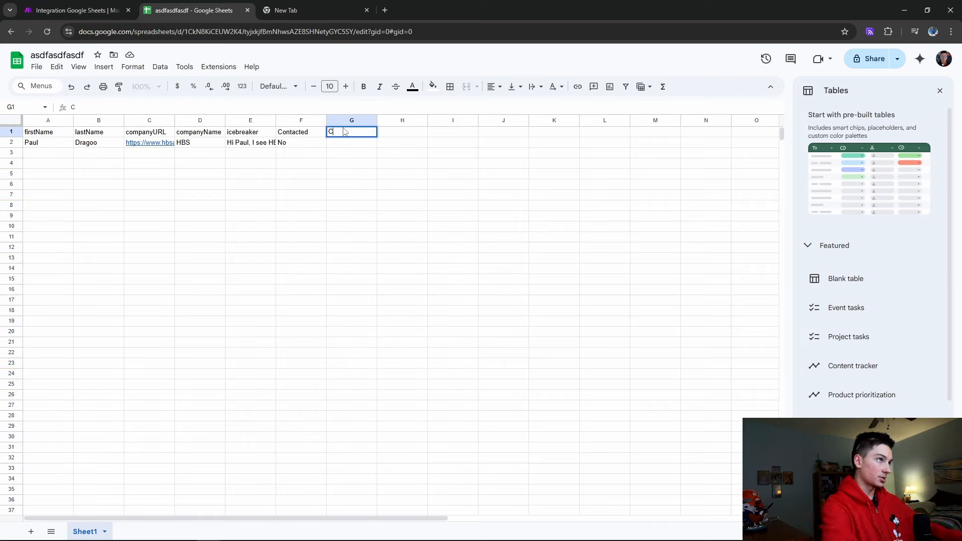
pyautogui.write('ontacted')
pyautogui.doubleClick(301, 132)
pyautogui.moveTo(278, 132); pyautogui.dragTo(524, 121)
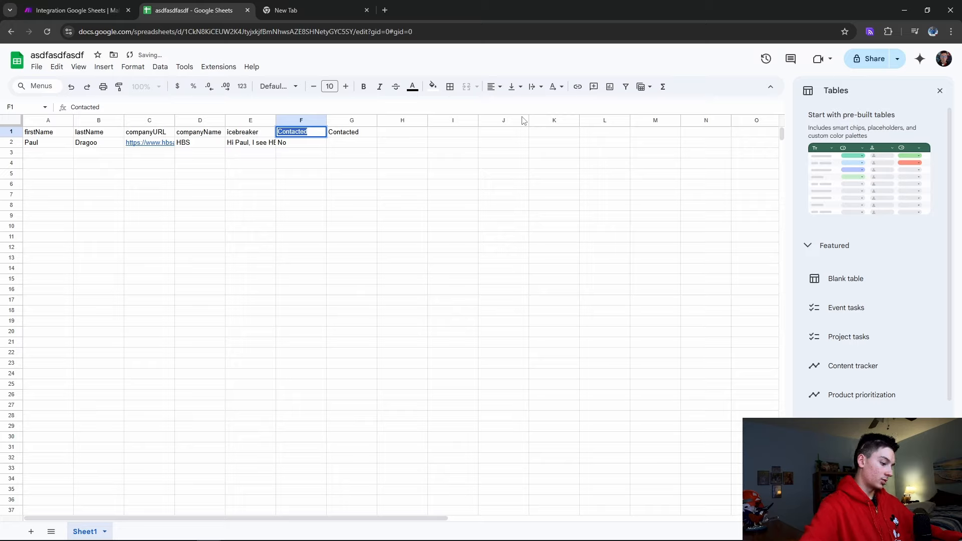
pyautogui.write('email')
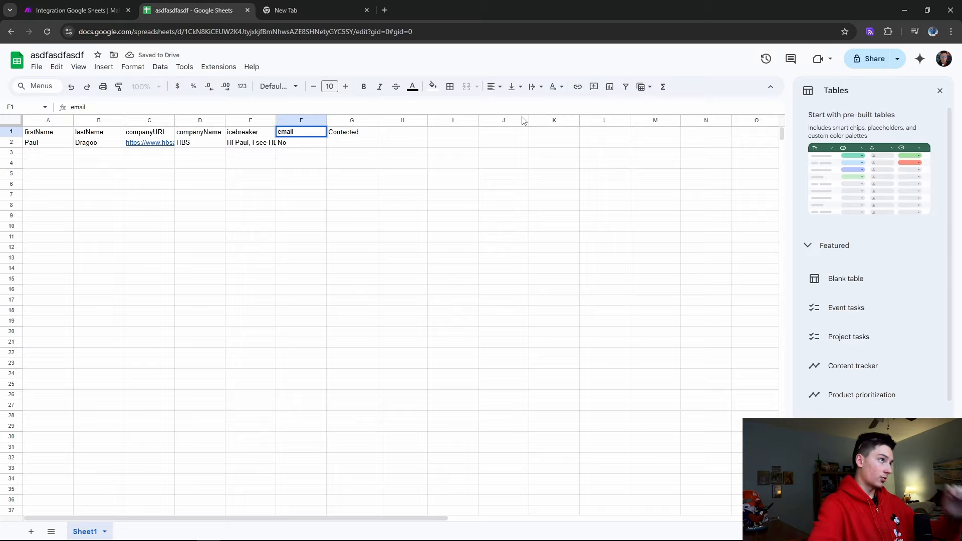
pyautogui.press('Return')
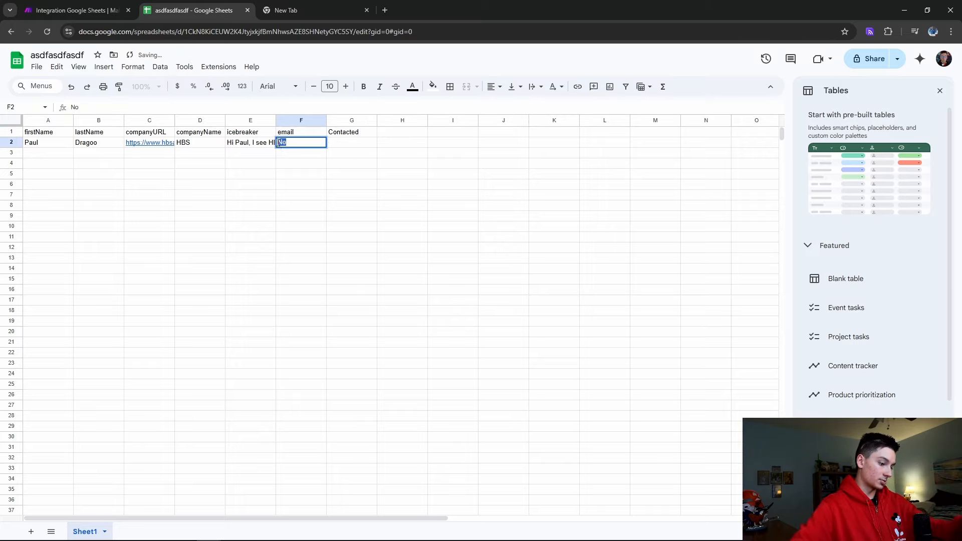
# Fill row 2 with the lead's email address in F2 and 'no' in G2
pyautogui.press('Delete')
pyautogui.click(349, 144)
pyautogui.write('no')
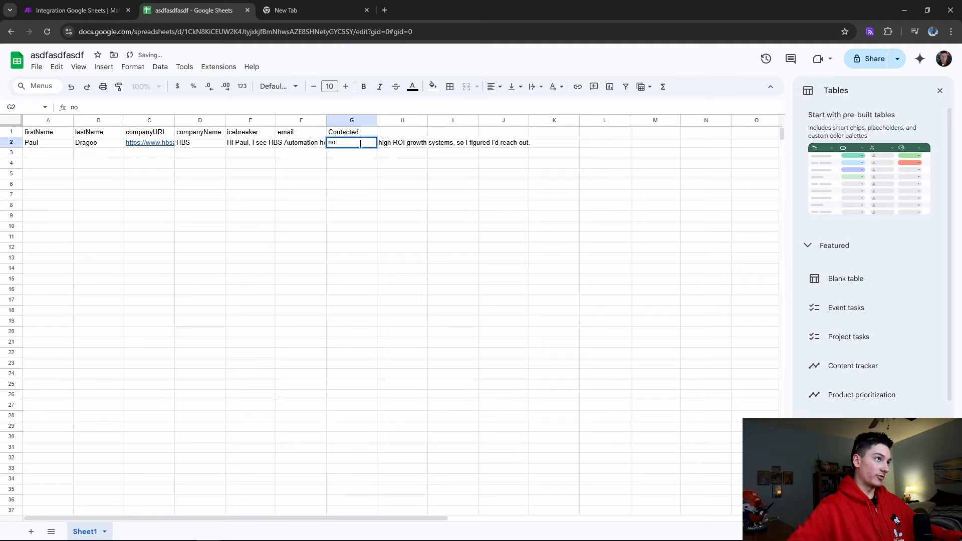
pyautogui.click(309, 144)
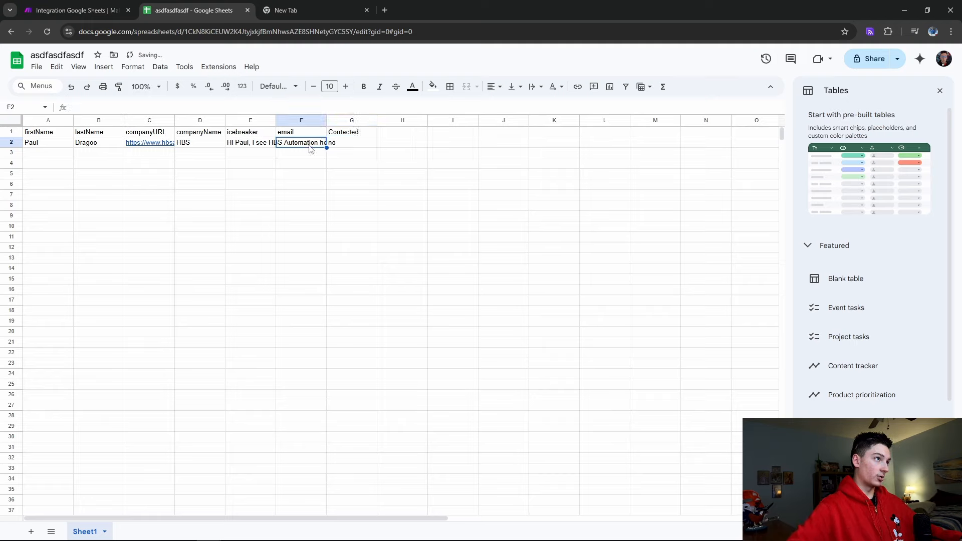
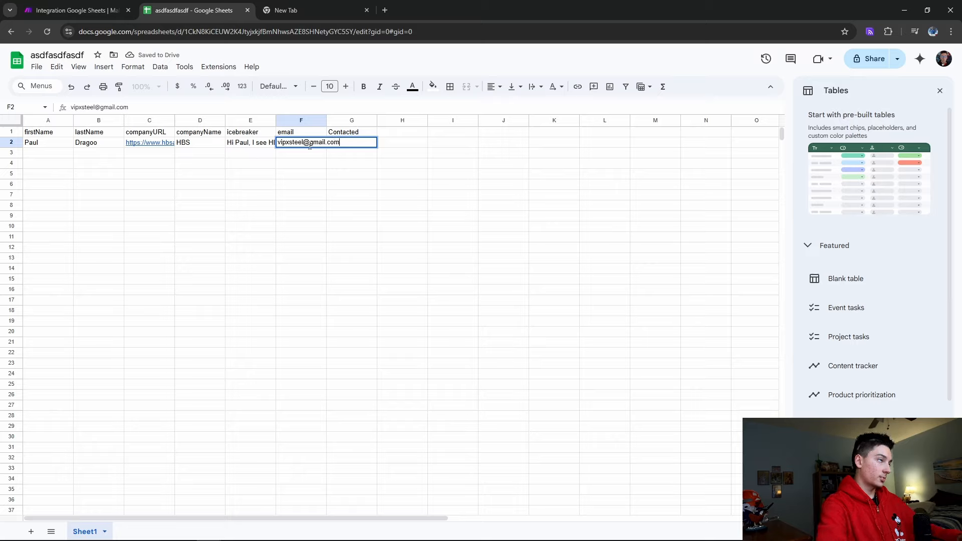
pyautogui.click(333, 170)
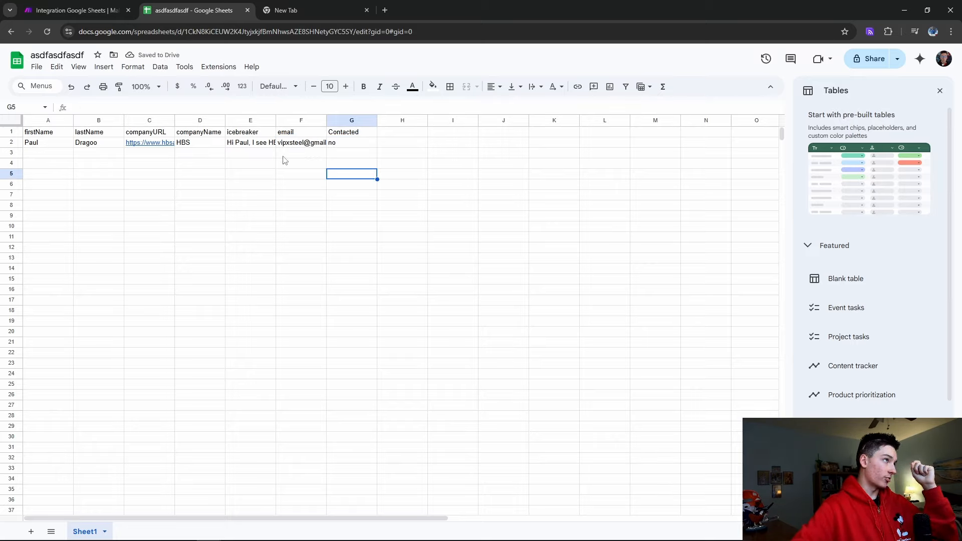
# Add a 'datecontacted' header in cell H1
pyautogui.click(403, 132)
pyautogui.write('datecontacted')
pyautogui.press('Return')
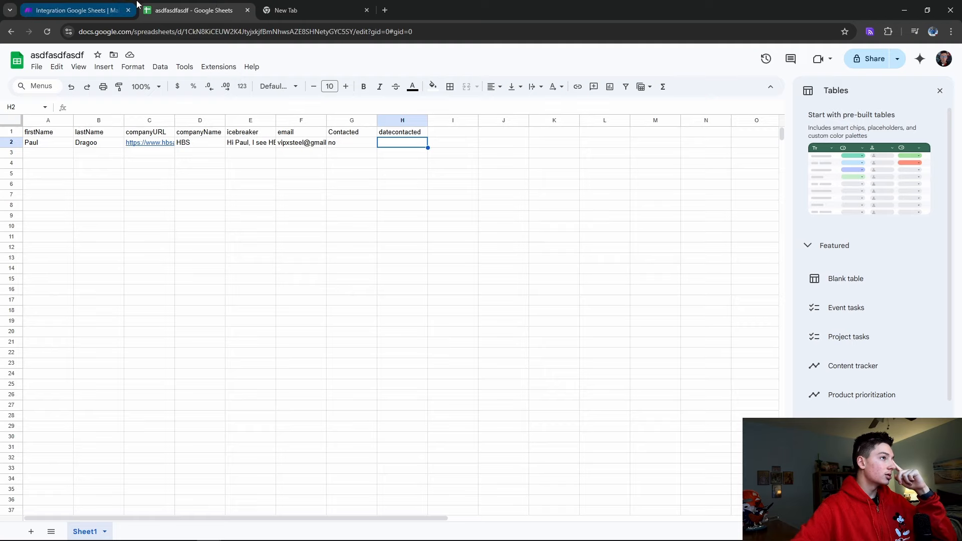
pyautogui.click(339, 164)
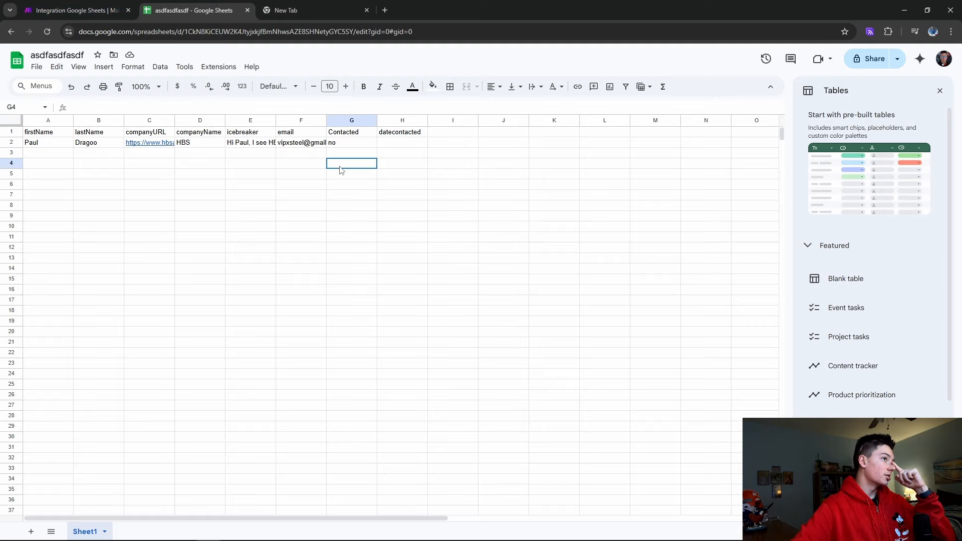
pyautogui.click(83, 6)
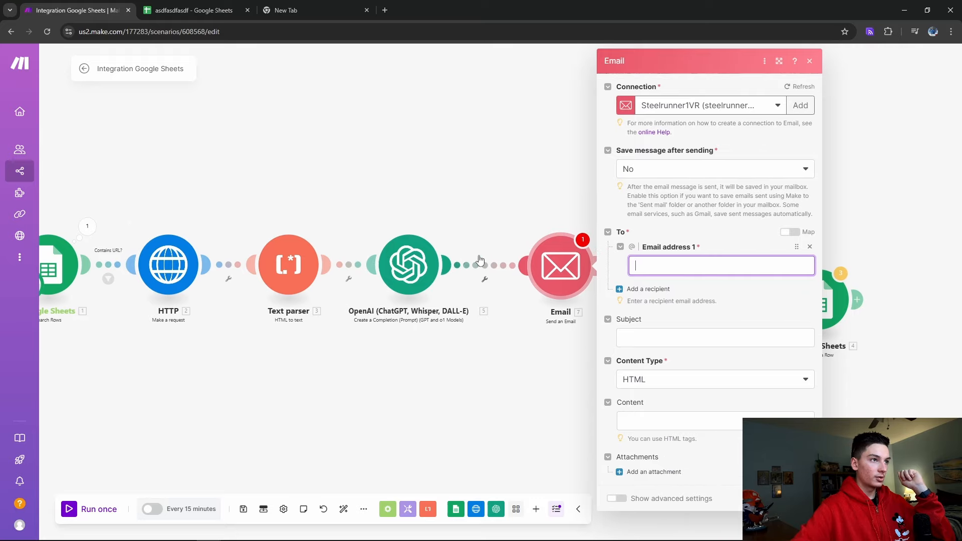
# Map the Email recipient to the sheet's email column (F)
pyautogui.rightClick(482, 260)
pyautogui.click(495, 286)
pyautogui.moveTo(564, 269); pyautogui.dragTo(544, 272)
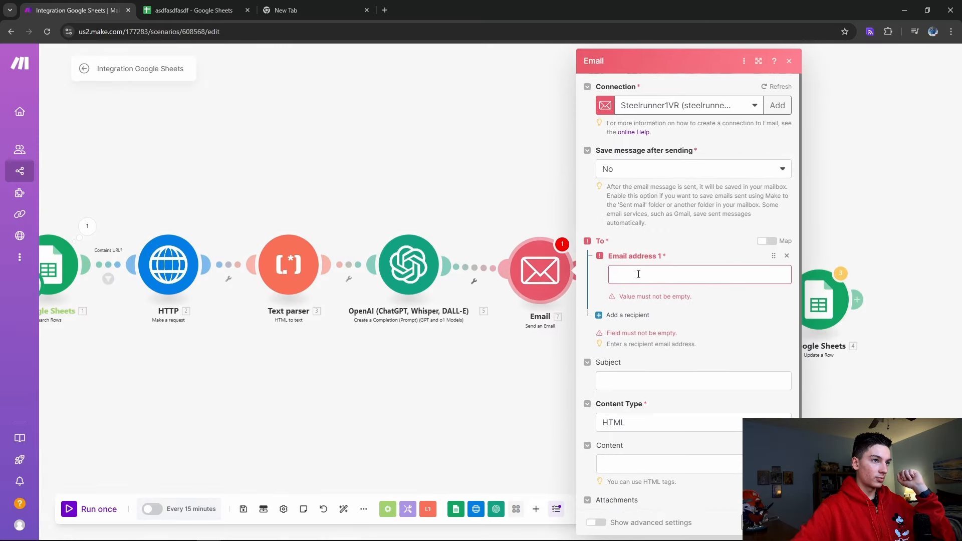
pyautogui.click(645, 269)
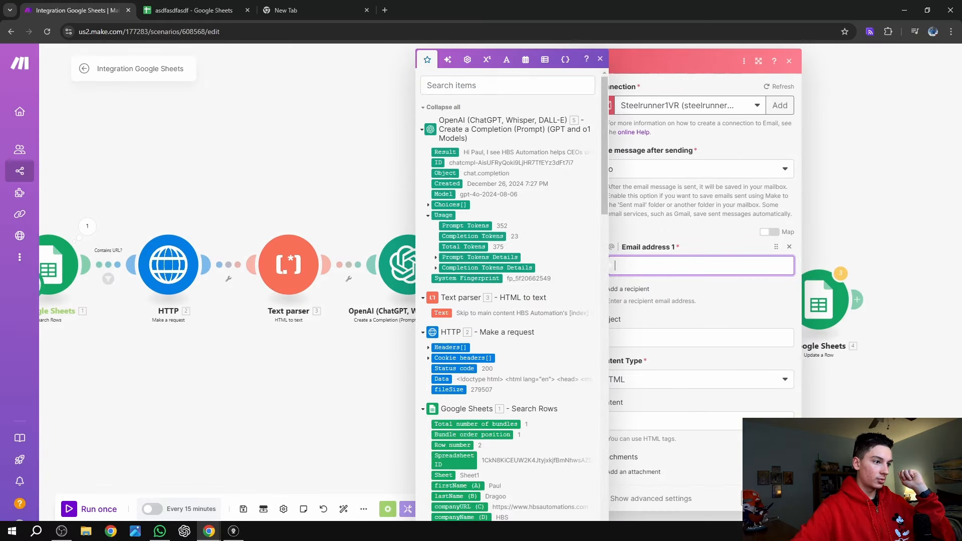
pyautogui.click(738, 362)
pyautogui.click(697, 266)
pyautogui.scroll(-2, 451, 351)
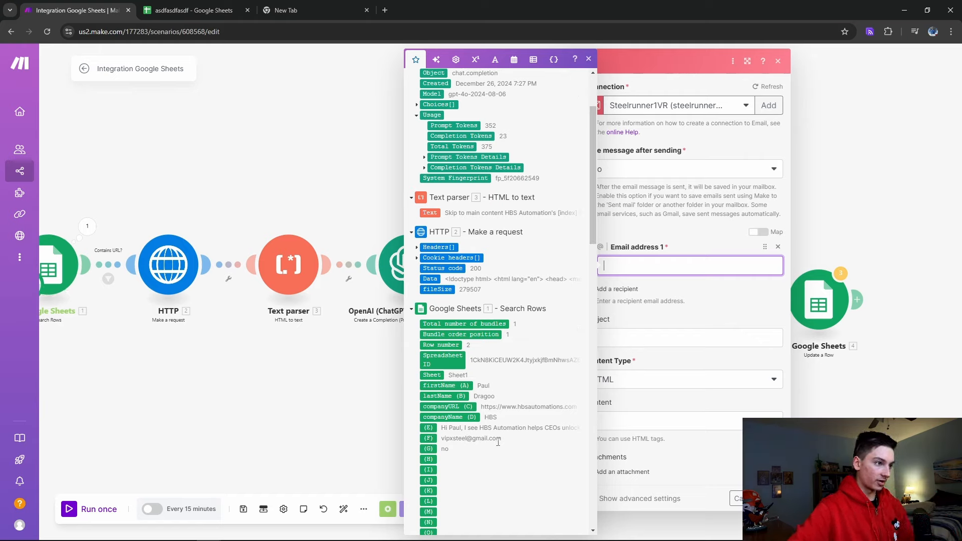
pyautogui.click(207, 9)
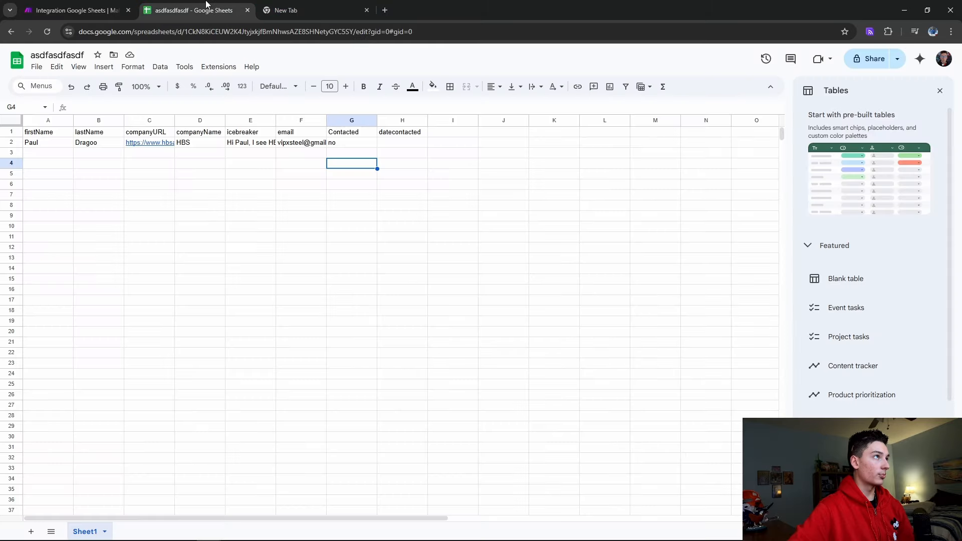
pyautogui.click(70, 8)
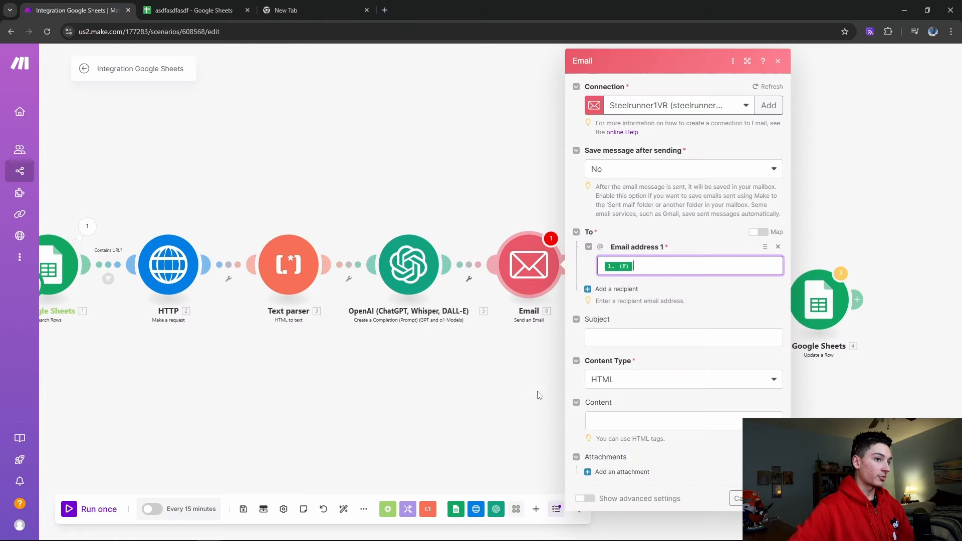
# Set subject 'quick q' plus firstName (A), content to the OpenAI Result, type Plaintext
pyautogui.click(606, 333)
pyautogui.write('quick q')
pyautogui.scroll(-4, 483, 301)
pyautogui.click(433, 285)
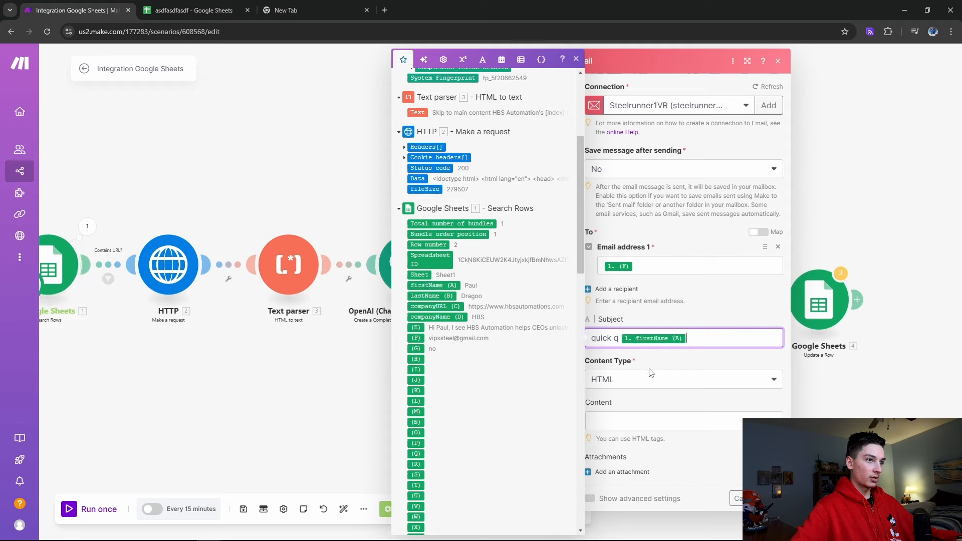
pyautogui.click(658, 417)
pyautogui.scroll(3, 451, 210)
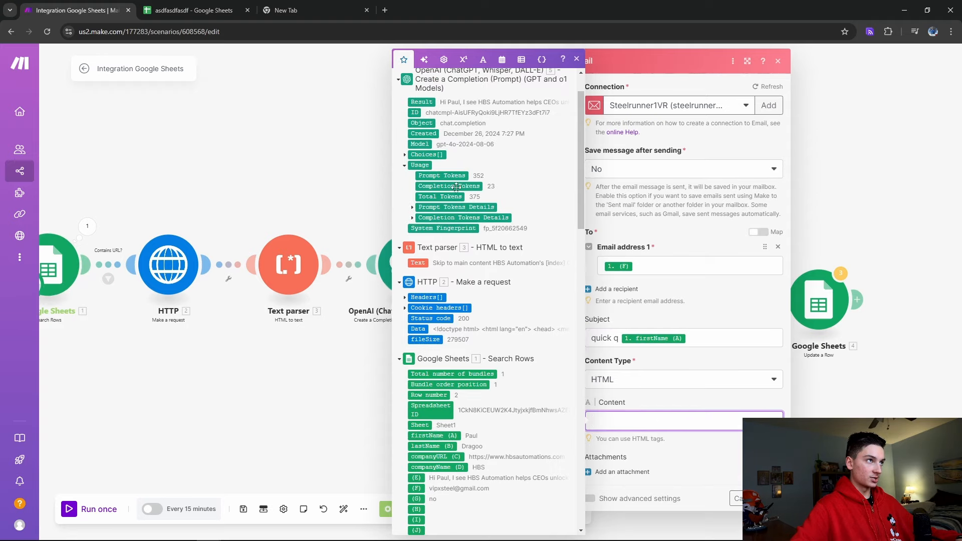
pyautogui.moveTo(425, 98); pyautogui.dragTo(622, 421)
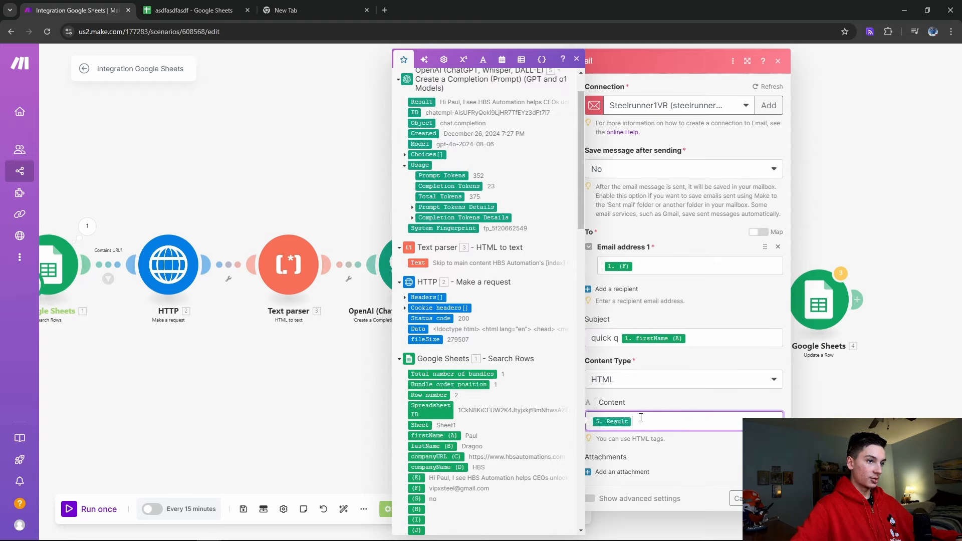
pyautogui.click(633, 381)
pyautogui.click(625, 415)
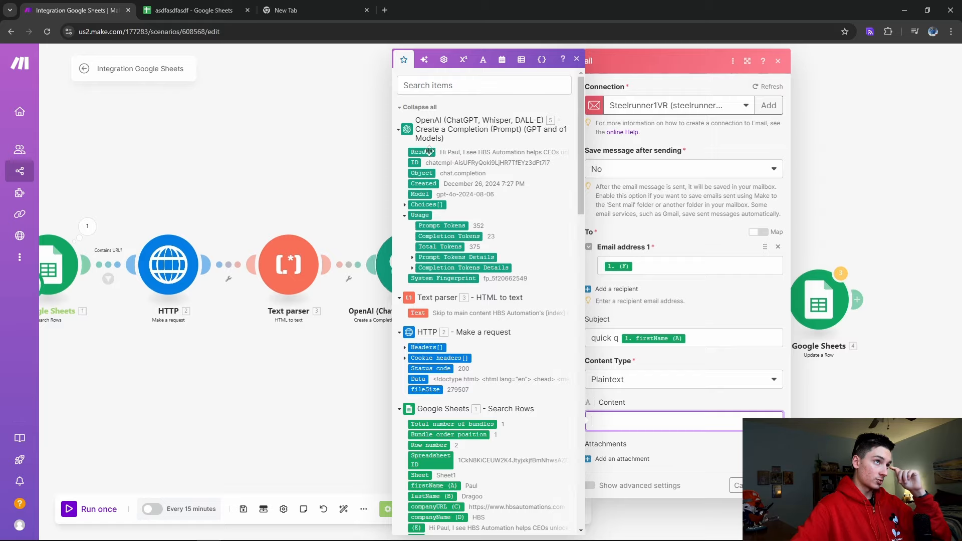
pyautogui.click(622, 397)
pyautogui.click(773, 485)
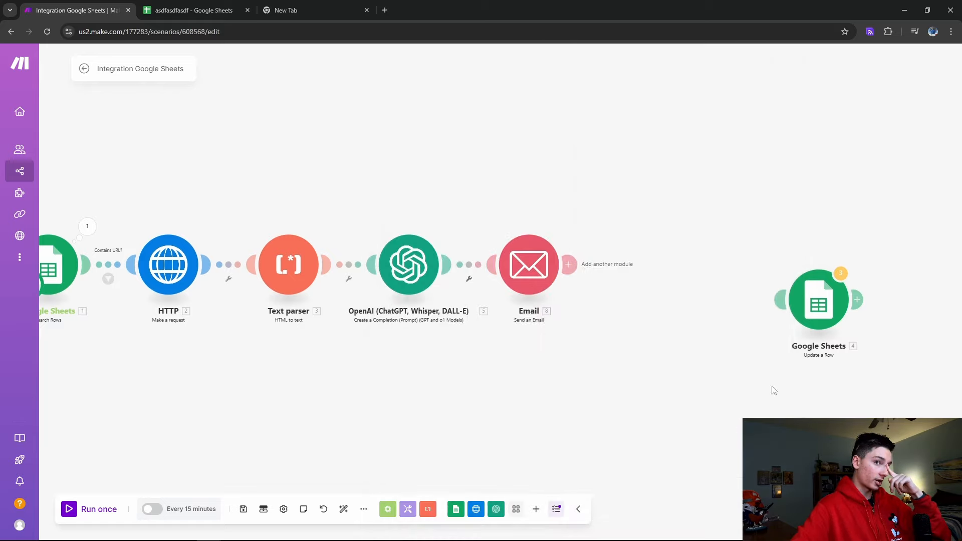
# Auto-arrange the scenario modules and unlink Email from the Update a Row module
pyautogui.moveTo(819, 311); pyautogui.dragTo(670, 303)
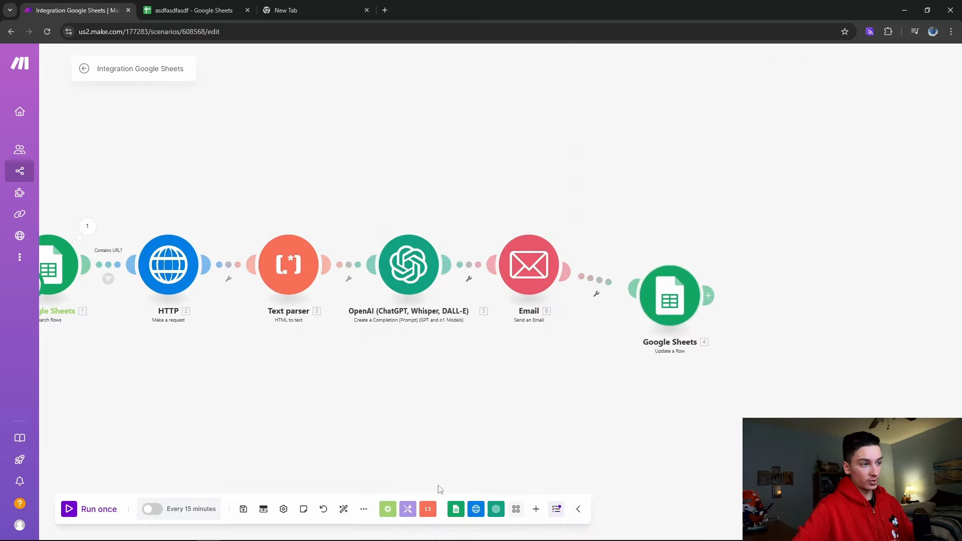
pyautogui.click(344, 510)
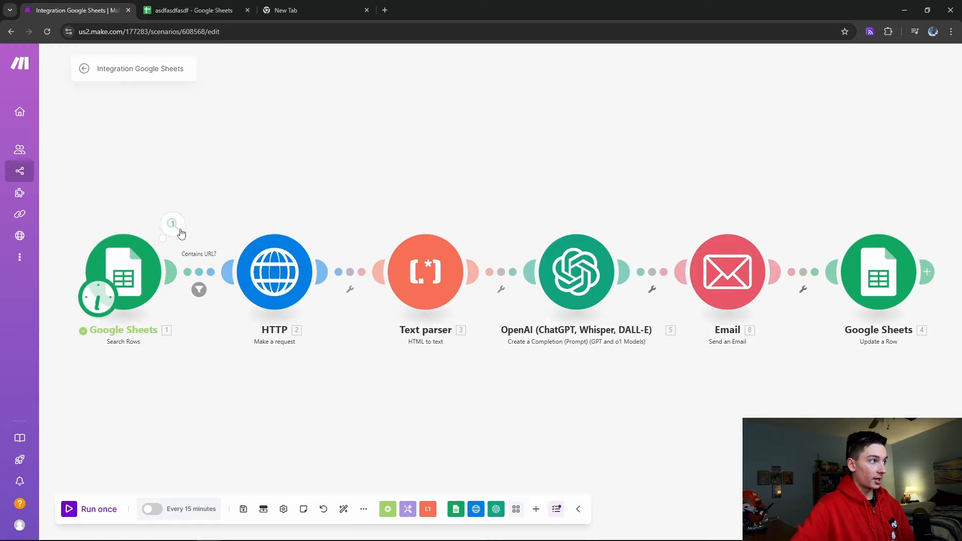
pyautogui.click(172, 224)
pyautogui.click(897, 296)
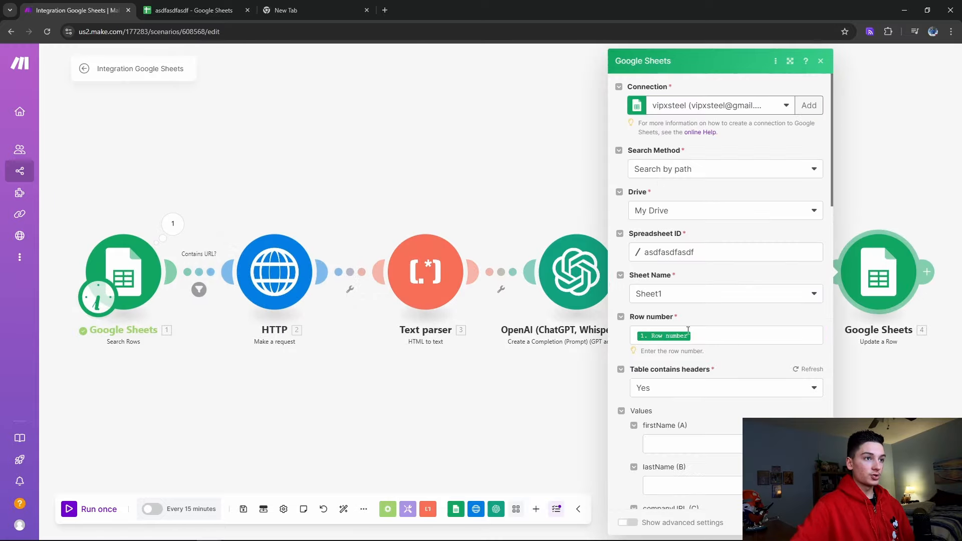
pyautogui.scroll(-7, 691, 364)
pyautogui.scroll(-1, 691, 365)
pyautogui.click(584, 409)
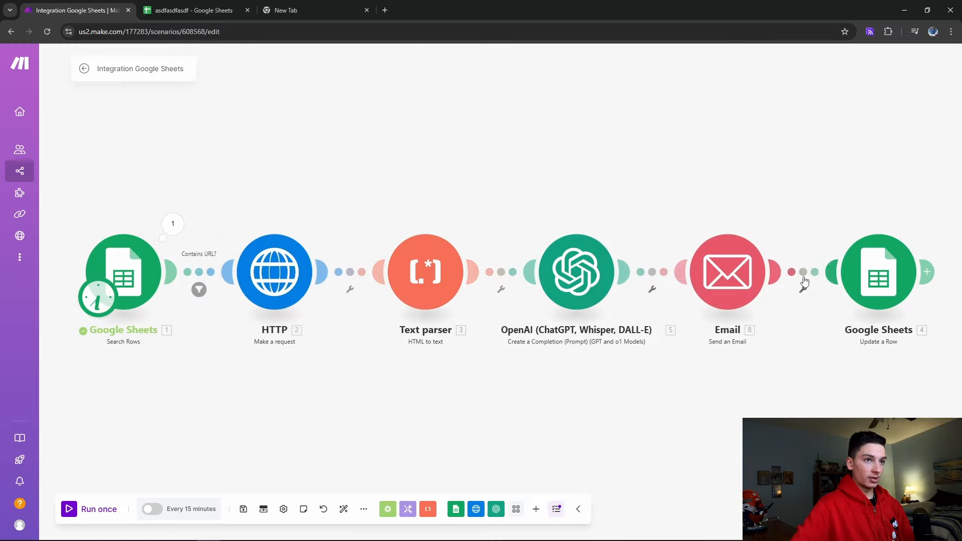
pyautogui.rightClick(806, 279)
pyautogui.click(815, 304)
# In Update a Row, map the icebreaker to the OpenAI result and set Contacted (G) to Yes
pyautogui.moveTo(880, 272); pyautogui.dragTo(864, 270)
pyautogui.click(863, 270)
pyautogui.scroll(-5, 702, 351)
pyautogui.click(702, 393)
pyautogui.write('Yes')
pyautogui.click(687, 435)
pyautogui.click(545, 250)
pyautogui.click(454, 463)
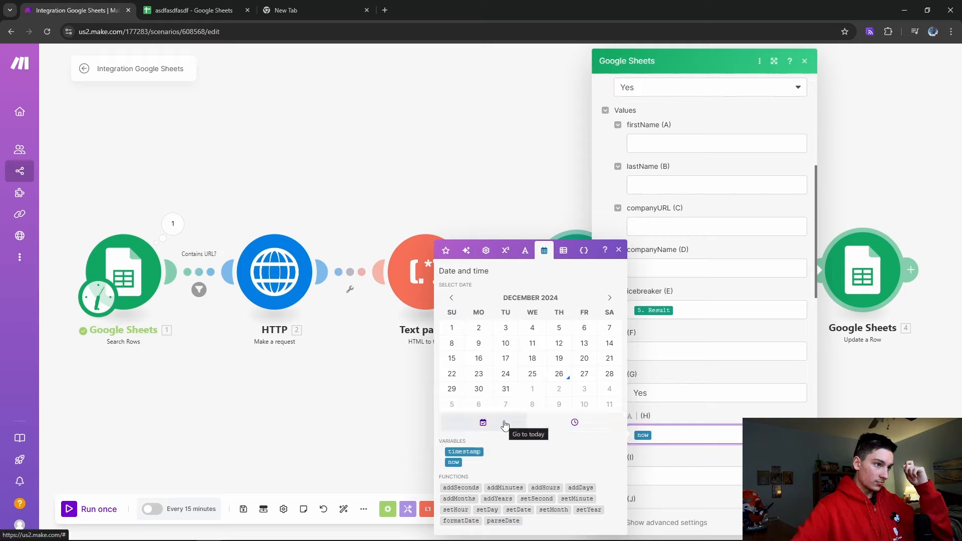
# Set the datecontacted column (H) to the 'now' variable
pyautogui.click(701, 440)
pyautogui.write(']\\')
pyautogui.press('BackSpace')
pyautogui.press('BackSpace')
pyautogui.press('BackSpace')
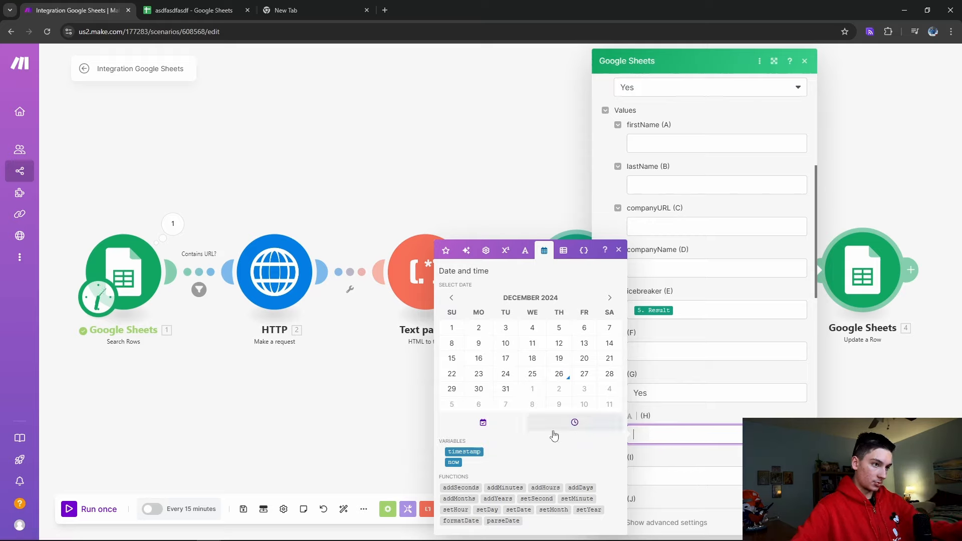
pyautogui.click(476, 422)
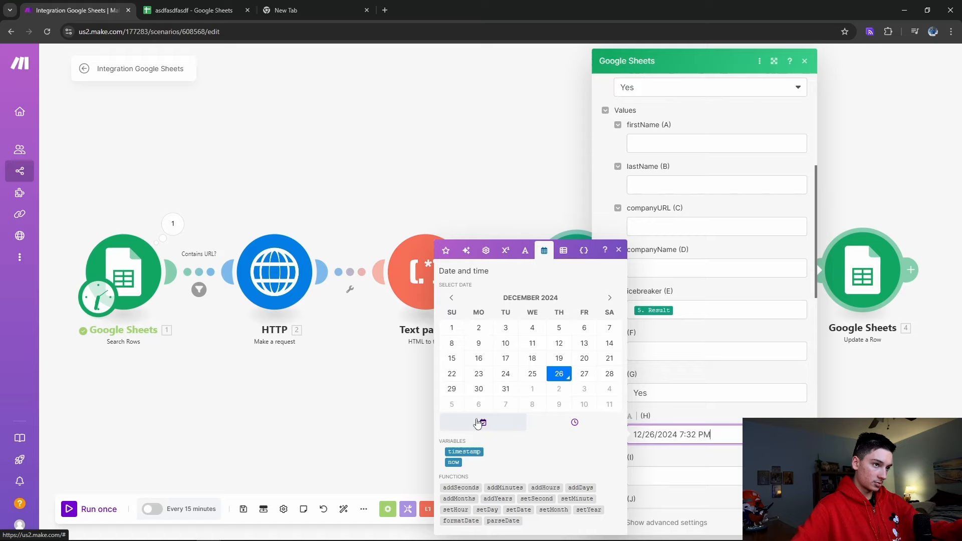
pyautogui.press('BackSpace')
pyautogui.press('BackSpace')
pyautogui.press('BackSpace')
pyautogui.press('BackSpace')
pyautogui.press('BackSpace')
pyautogui.press('BackSpace')
pyautogui.press('BackSpace')
pyautogui.press('BackSpace')
pyautogui.press('BackSpace')
pyautogui.press('BackSpace')
pyautogui.press('BackSpace')
pyautogui.press('BackSpace')
pyautogui.press('BackSpace')
pyautogui.press('BackSpace')
pyautogui.press('BackSpace')
pyautogui.press('BackSpace')
pyautogui.press('BackSpace')
pyautogui.press('BackSpace')
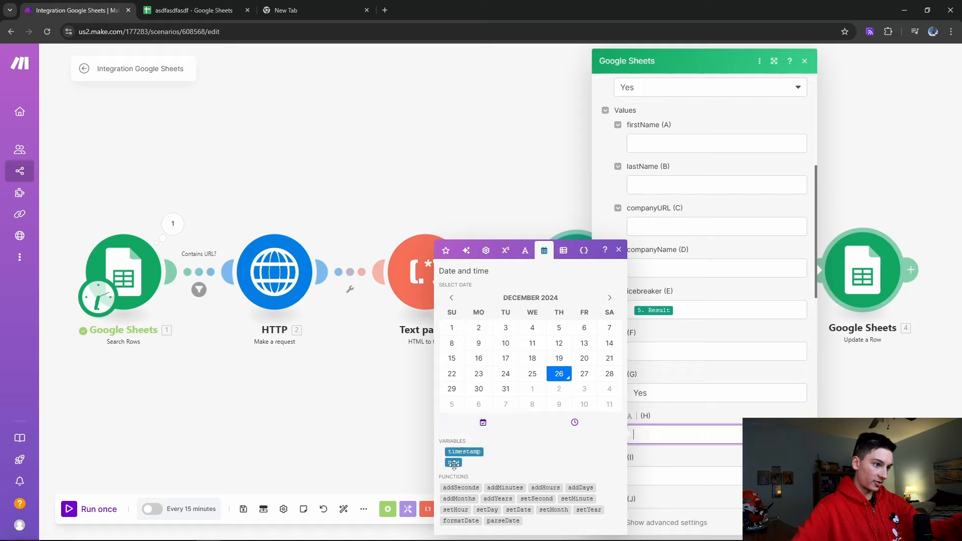
pyautogui.click(453, 463)
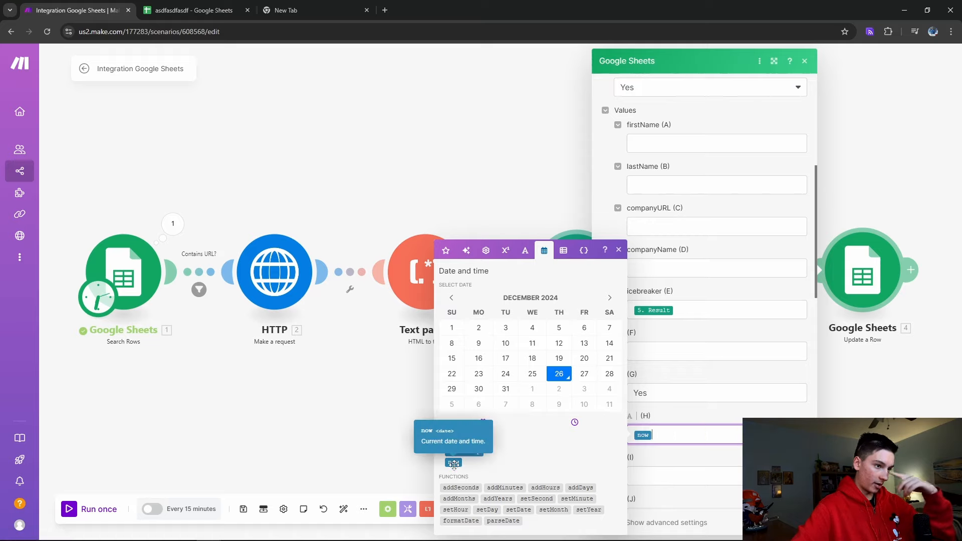
pyautogui.click(492, 511)
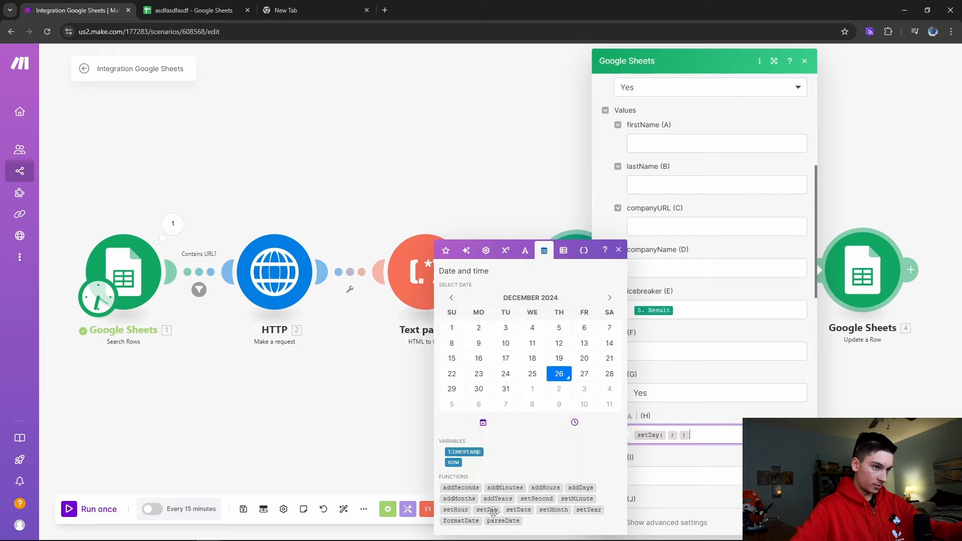
pyautogui.press('BackSpace')
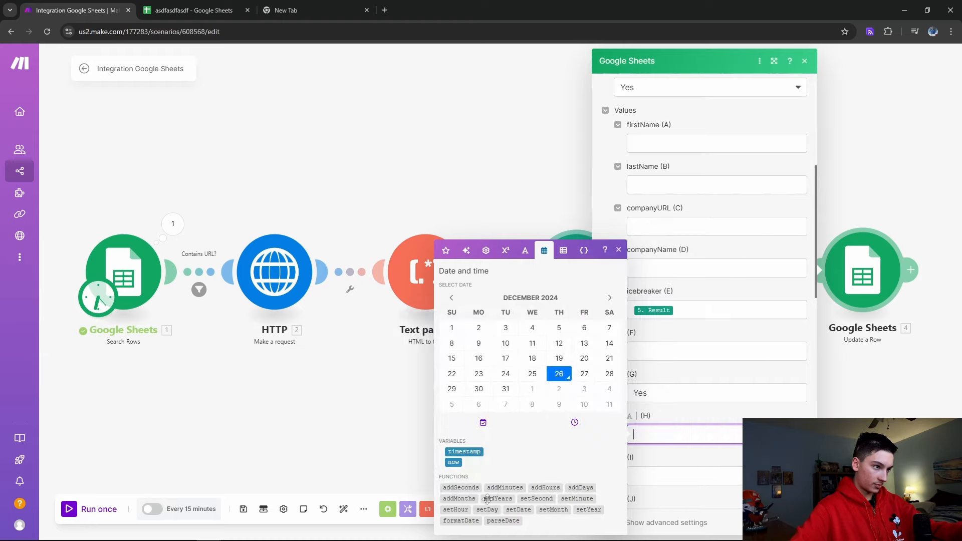
pyautogui.click(455, 463)
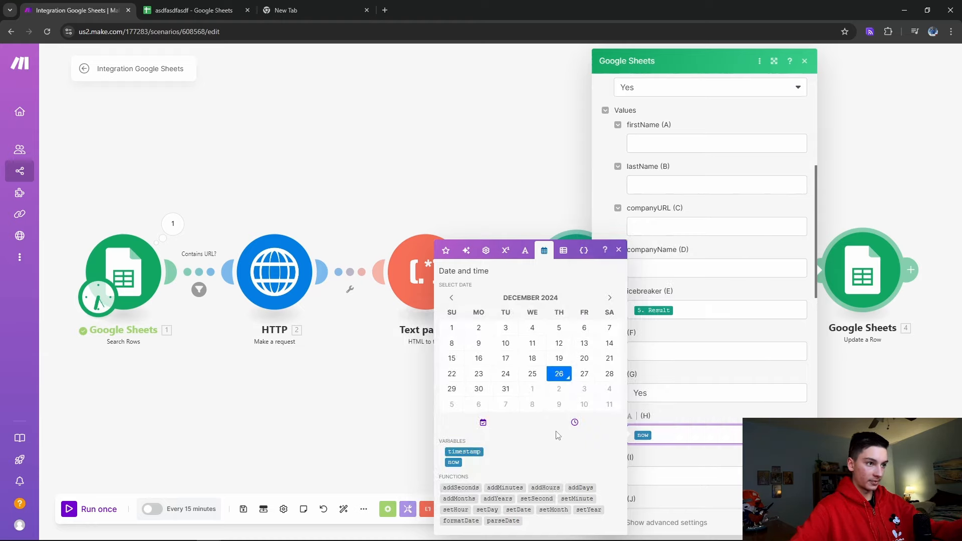
pyautogui.click(189, 10)
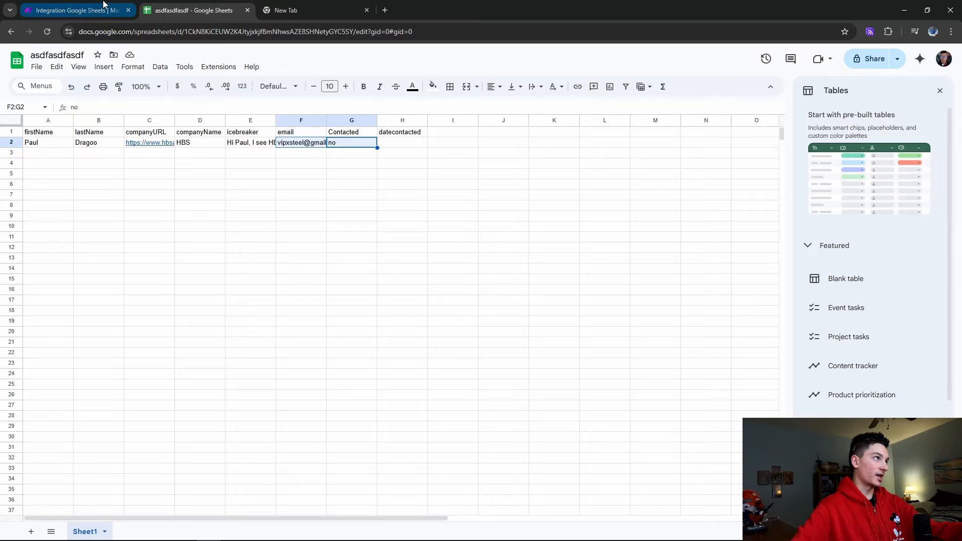
# Run the scenario once and check the updated row 2 in the sheet
pyautogui.click(75, 10)
pyautogui.click(796, 523)
pyautogui.moveTo(431, 446); pyautogui.dragTo(599, 431)
pyautogui.click(91, 510)
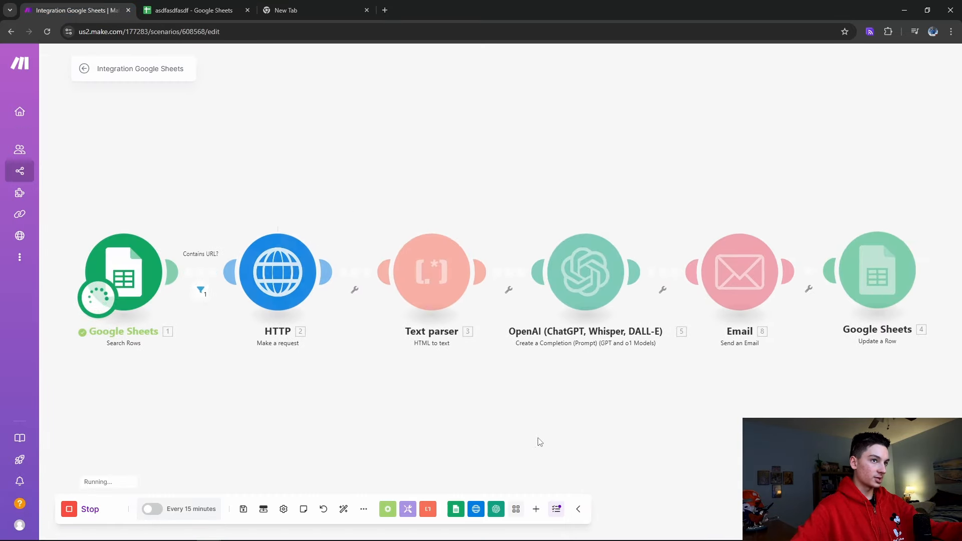
pyautogui.click(196, 10)
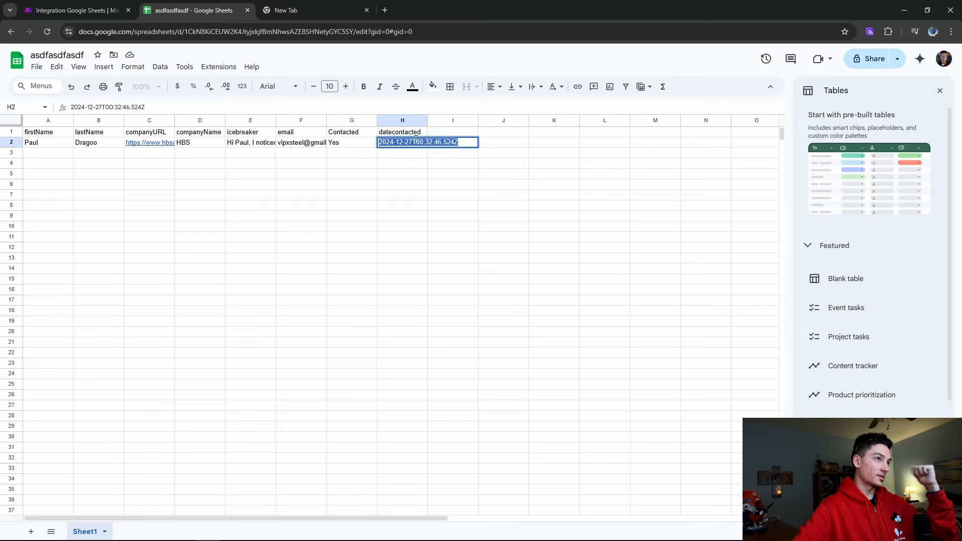
pyautogui.click(352, 144)
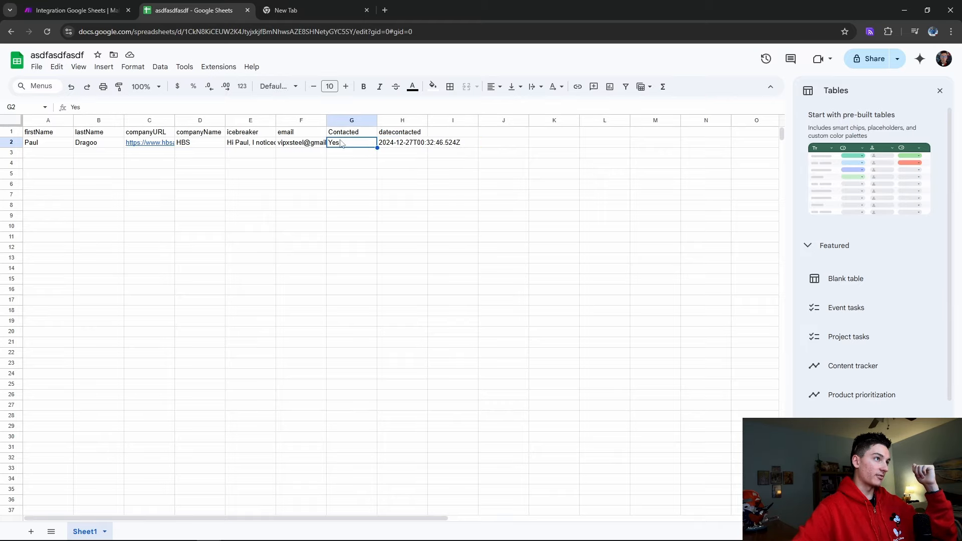
# Clear the H2 timestamp and E2 icebreaker, and set Contacted G2 back to NO
pyautogui.click(403, 143)
pyautogui.press('Delete')
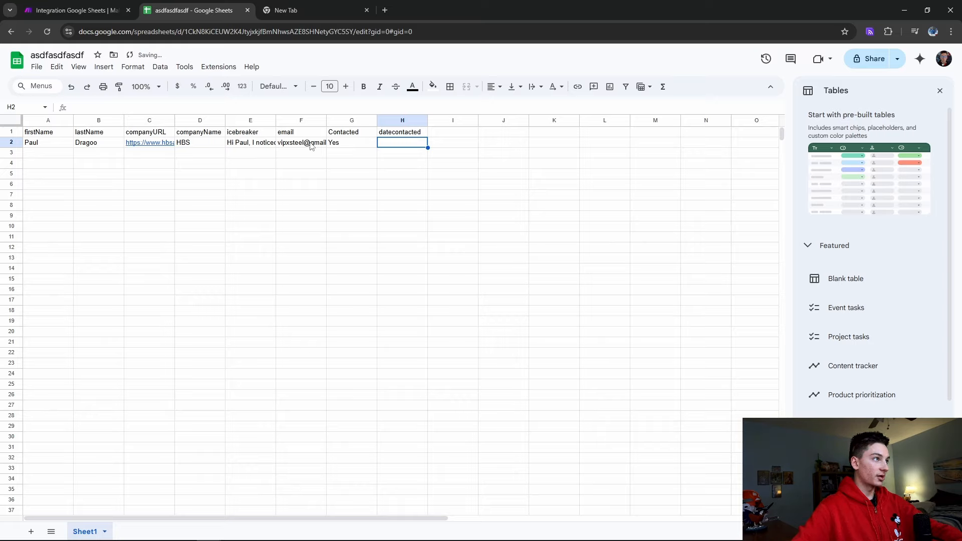
pyautogui.click(251, 144)
pyautogui.press('Delete')
pyautogui.click(356, 145)
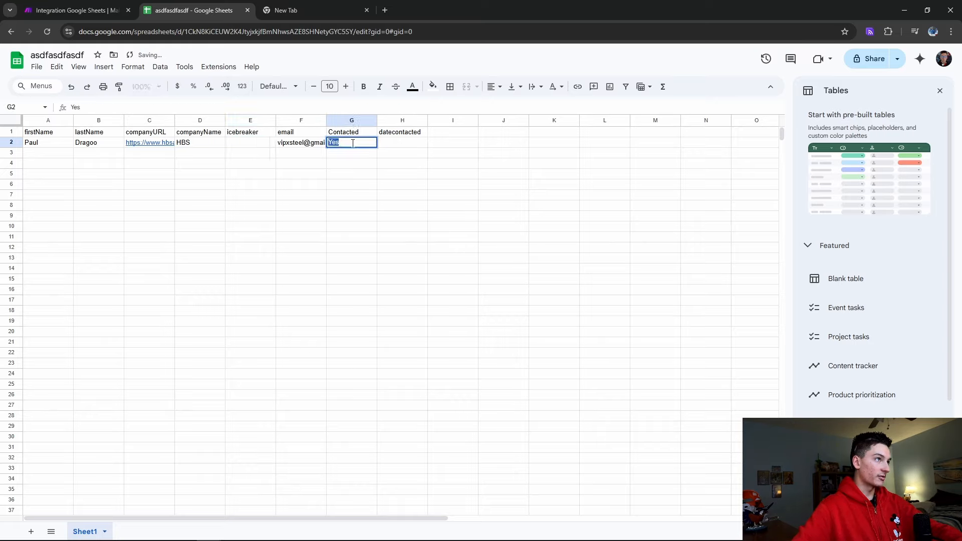
pyautogui.write('n')
pyautogui.press('BackSpace')
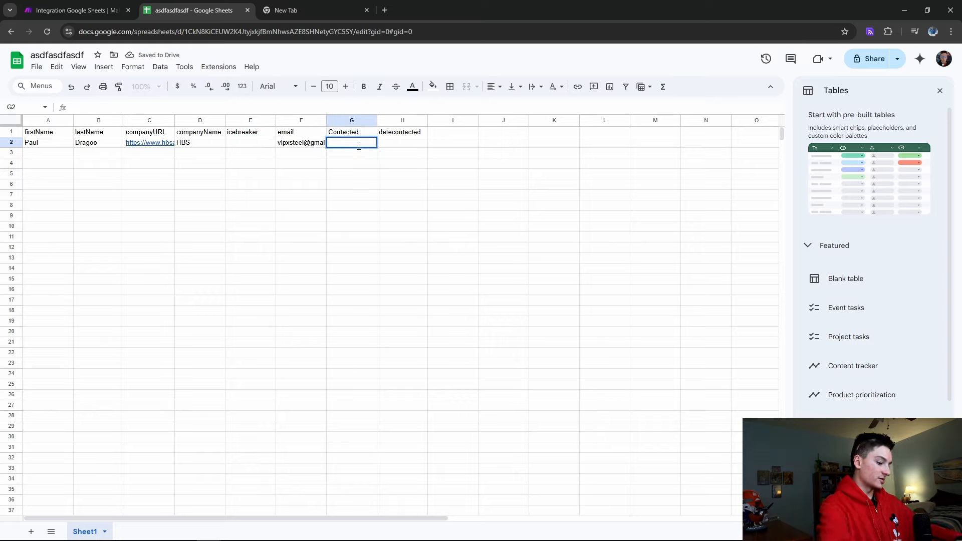
pyautogui.write('NO')
pyautogui.click(446, 404)
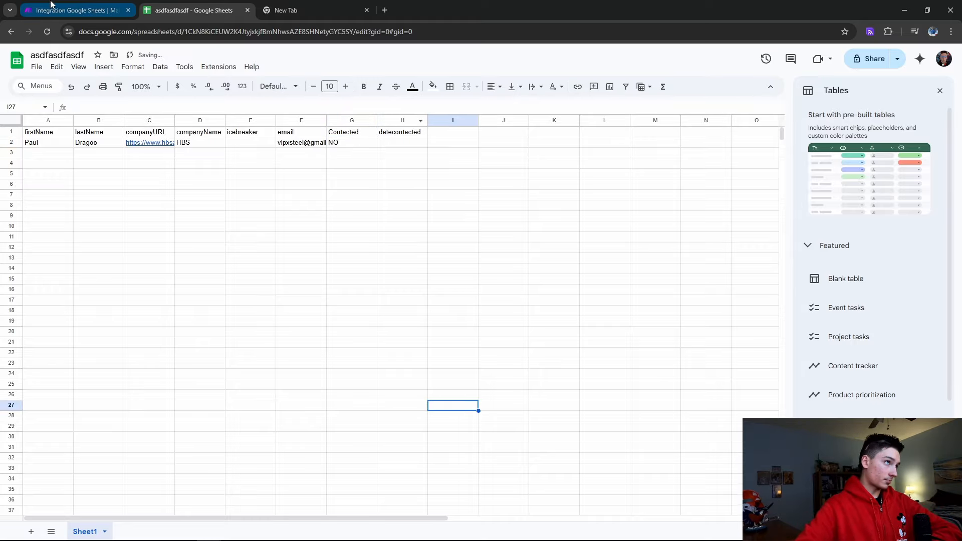
# Split the spreadsheet into its own browser window and close the stray empty tab
pyautogui.moveTo(215, 10); pyautogui.dragTo(504, 175)
pyautogui.moveTo(557, 9); pyautogui.dragTo(578, 172)
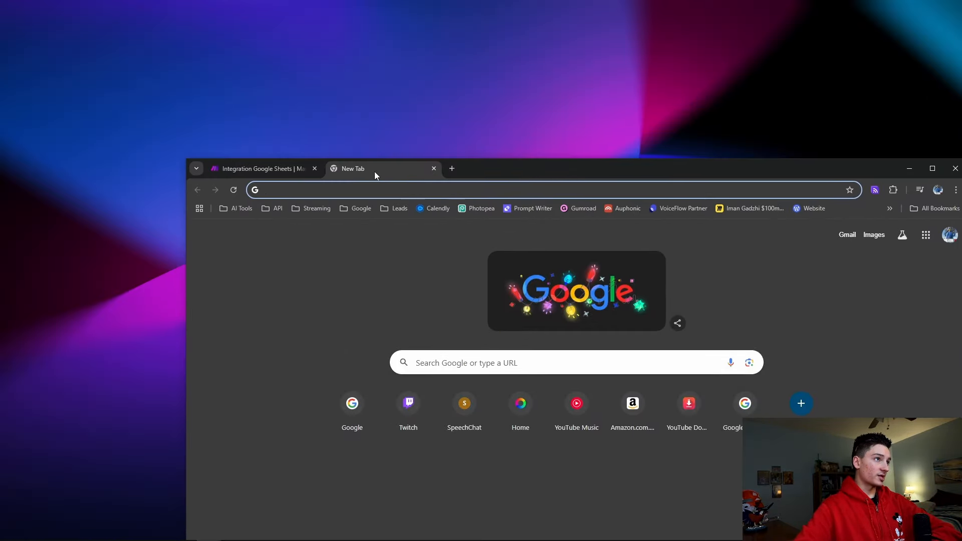
pyautogui.moveTo(375, 172); pyautogui.dragTo(359, 253)
pyautogui.click(943, 254)
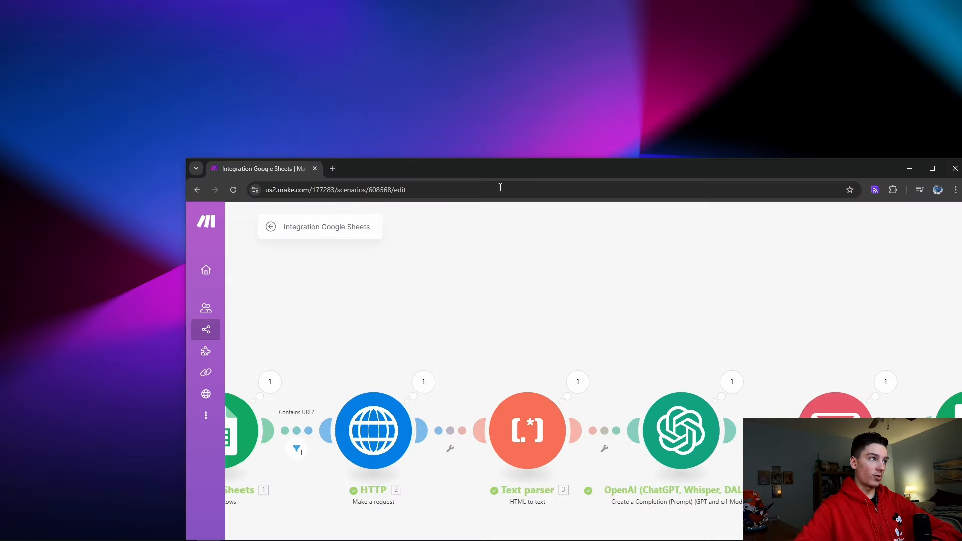
# Open gmail.com in the recipient's account, leave the old inbox, and snap the window left
pyautogui.click(332, 169)
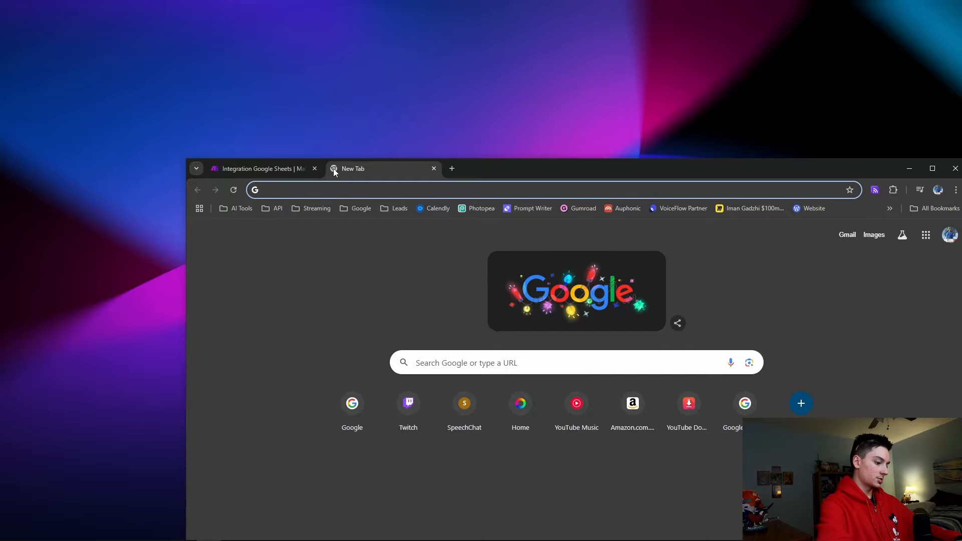
pyautogui.write('gmail.com')
pyautogui.press('Return')
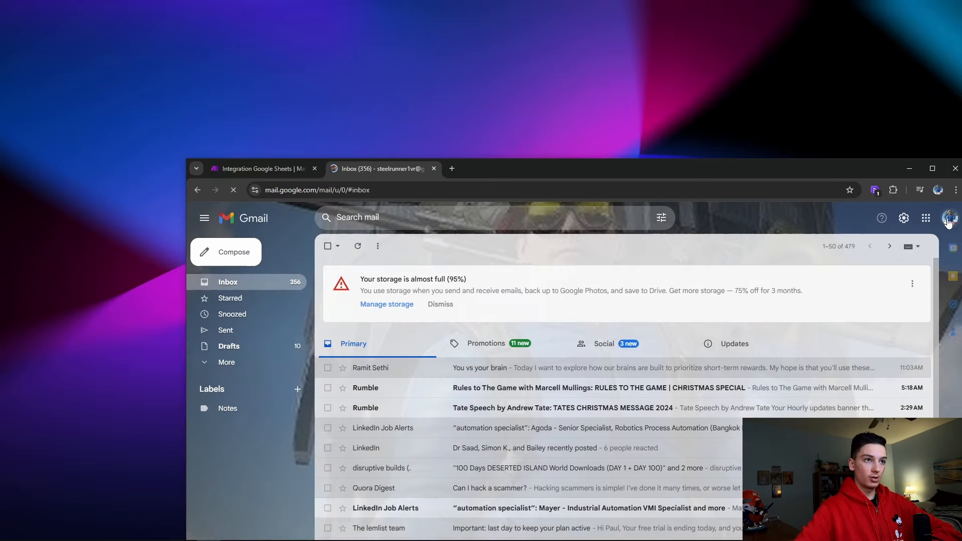
pyautogui.click(950, 218)
pyautogui.scroll(-5, 853, 410)
pyautogui.click(825, 379)
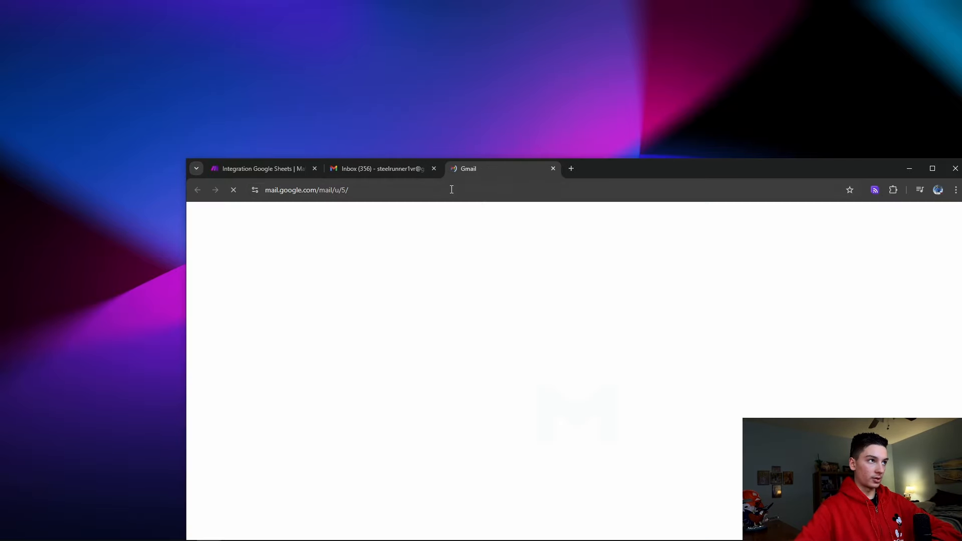
pyautogui.click(434, 169)
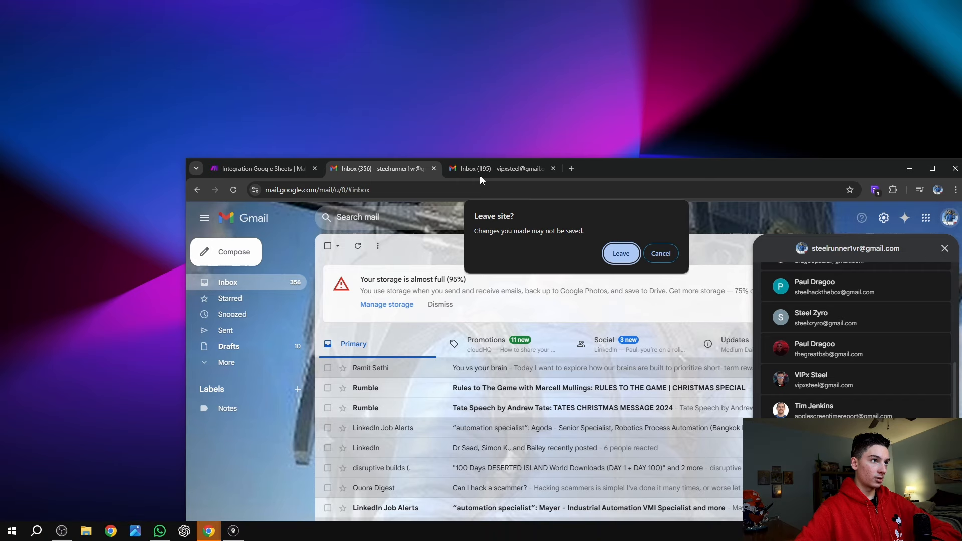
pyautogui.click(621, 259)
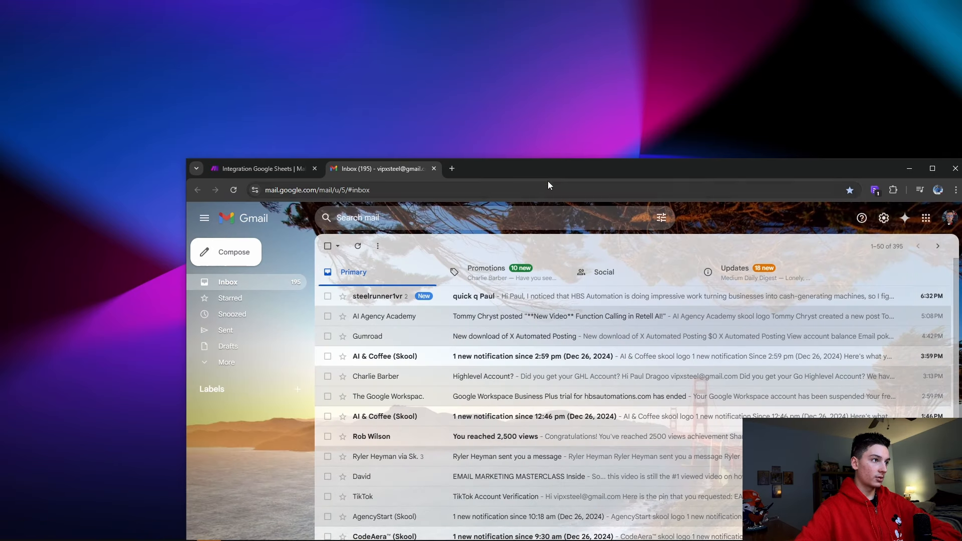
pyautogui.moveTo(556, 171); pyautogui.dragTo(1, 66)
# Trash the earlier test email, run the scenario once, and open the newly arrived icebreaker email
pyautogui.click(138, 138)
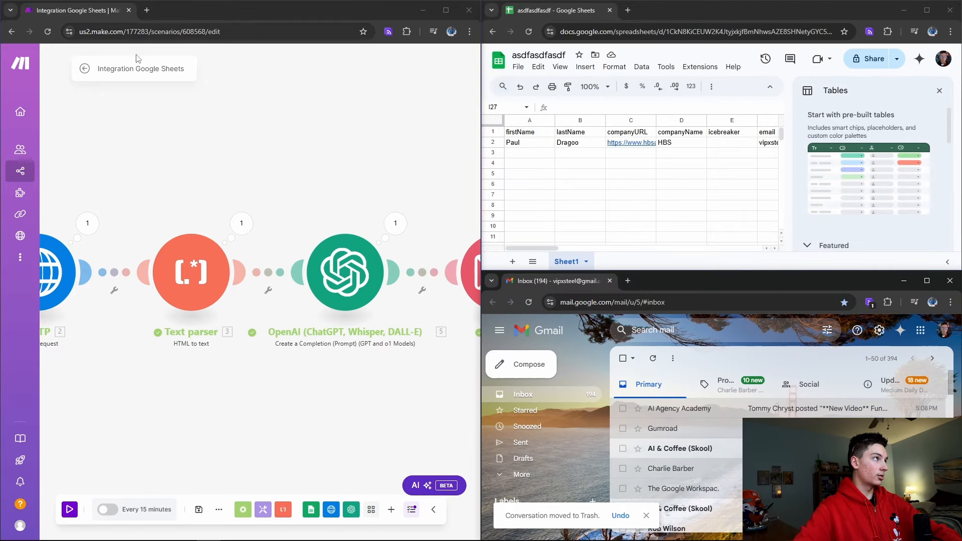
pyautogui.moveTo(162, 441); pyautogui.dragTo(256, 429)
pyautogui.scroll(-3, 256, 429)
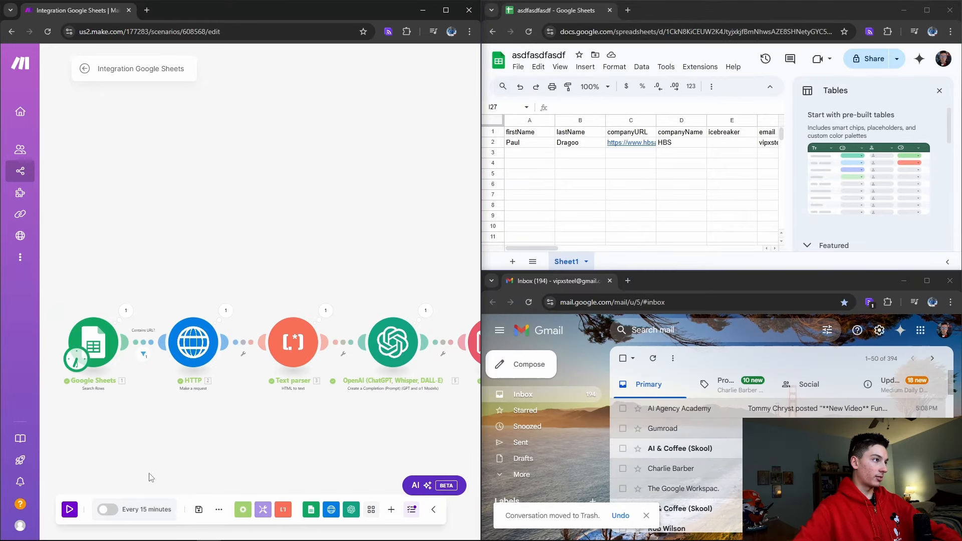
pyautogui.click(67, 512)
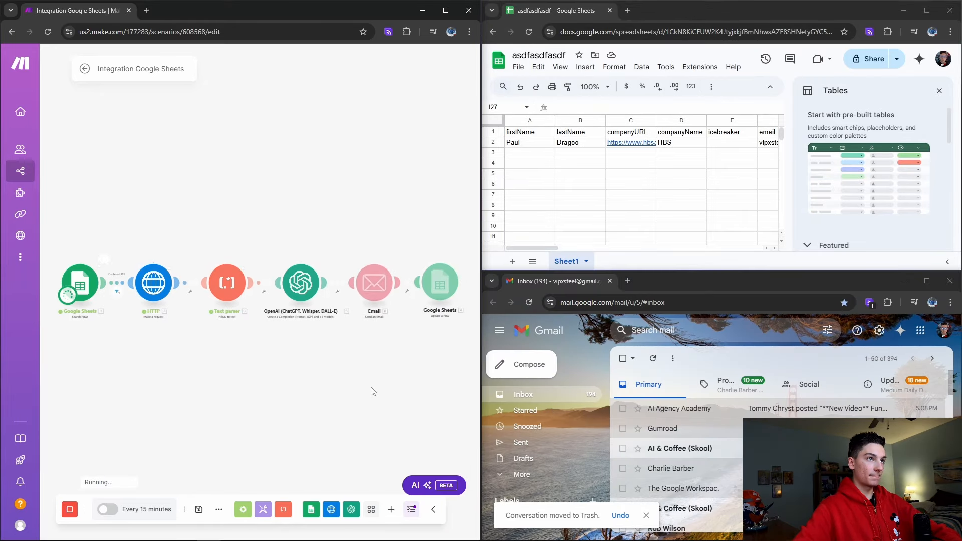
pyautogui.moveTo(532, 249); pyautogui.dragTo(568, 249)
pyautogui.click(772, 409)
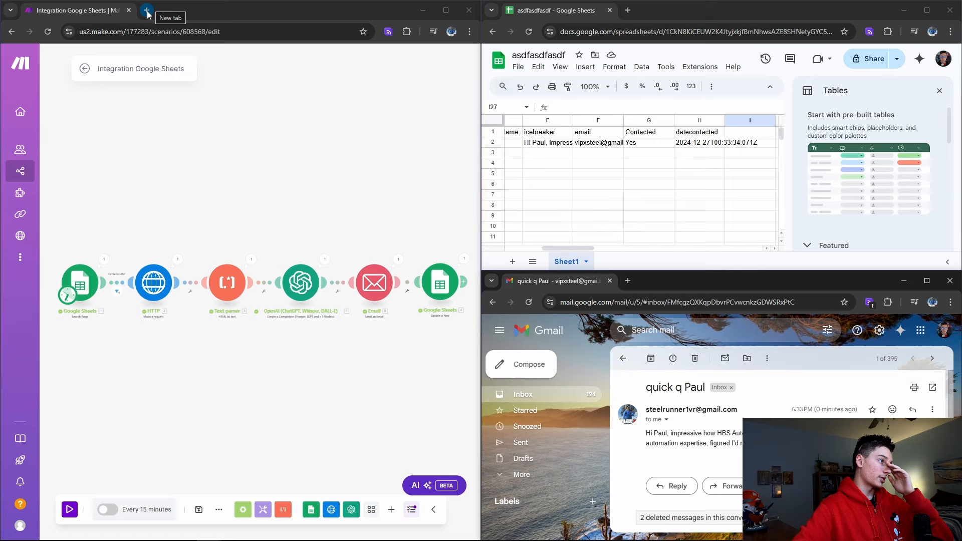
# Check what passed the Contains URL filter, then read the 'quick q Paul' icebreaker email
pyautogui.click(117, 291)
pyautogui.click(305, 427)
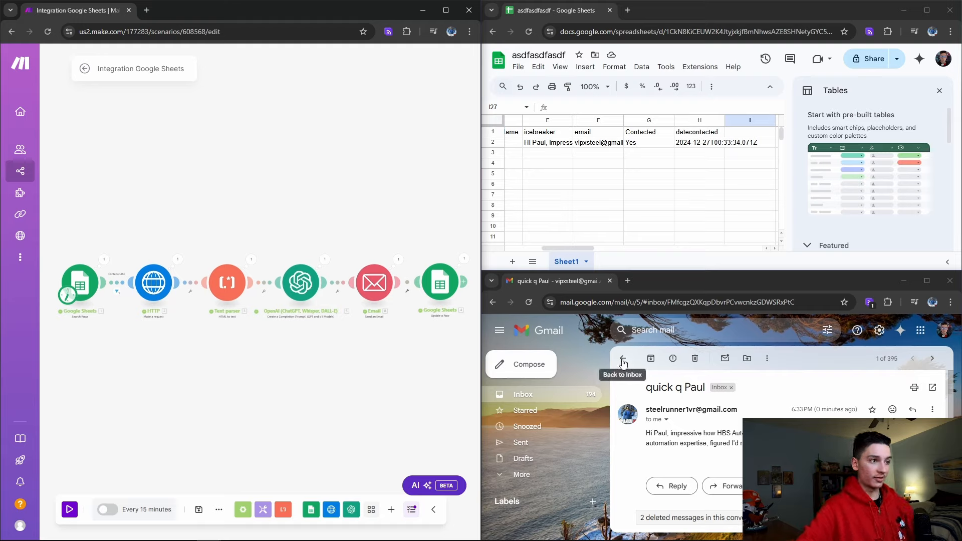
pyautogui.moveTo(646, 436); pyautogui.dragTo(752, 446)
pyautogui.click(668, 442)
pyautogui.moveTo(645, 437); pyautogui.dragTo(692, 437)
pyautogui.click(691, 437)
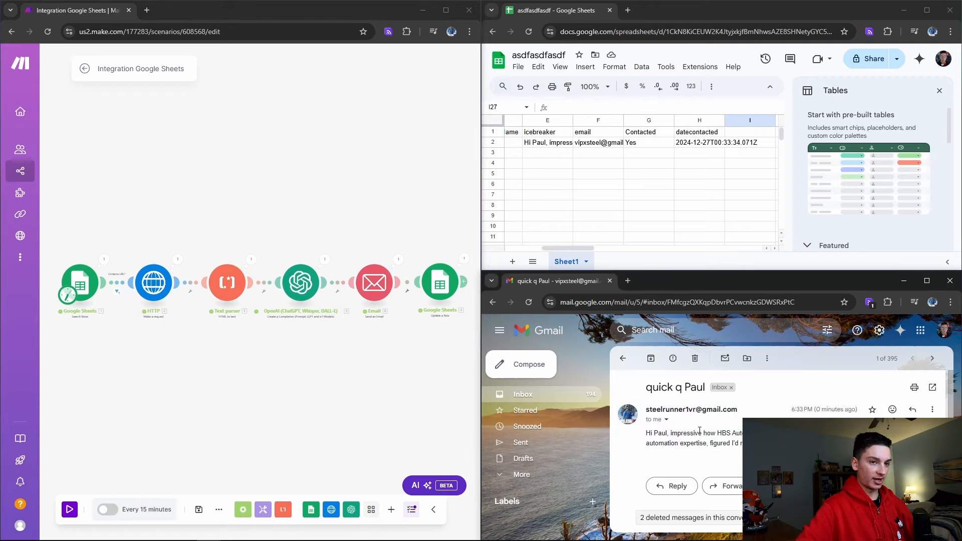